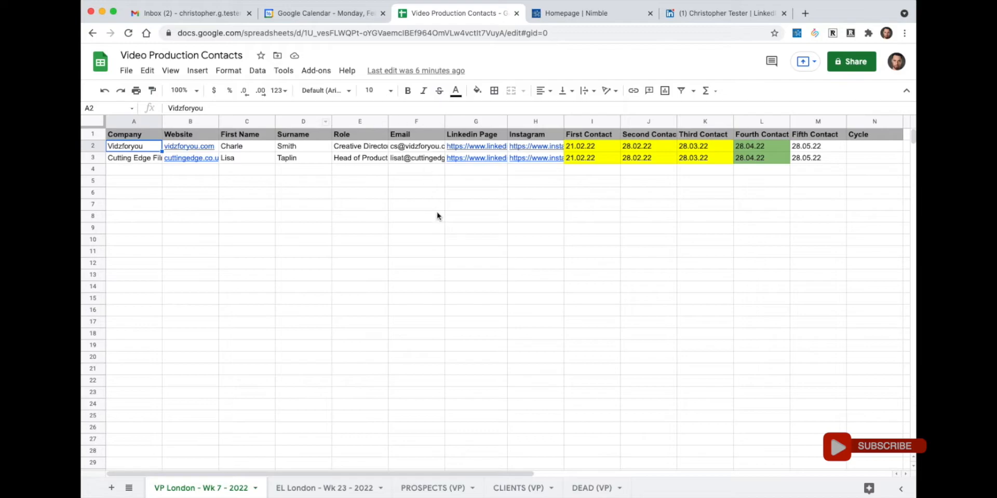
- Look through the EL London, PROSPECTS, CLIENTS and DEAD sheets, ending on VP London - Wk 7 - 2022
left_click(214, 206)
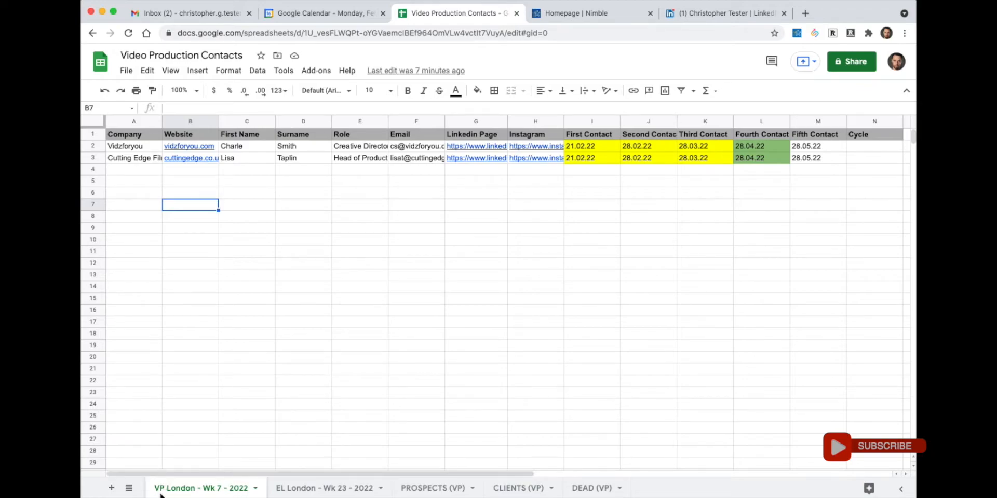
left_click(294, 491)
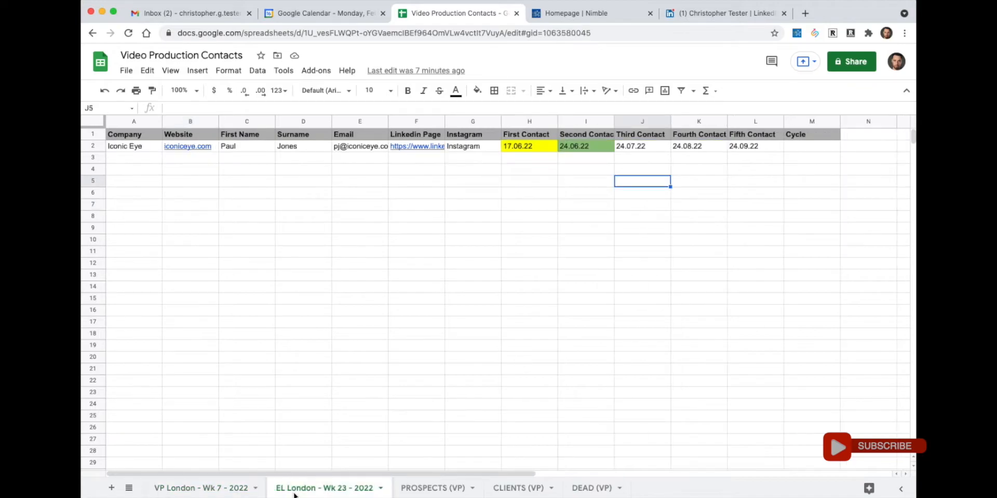
left_click(216, 491)
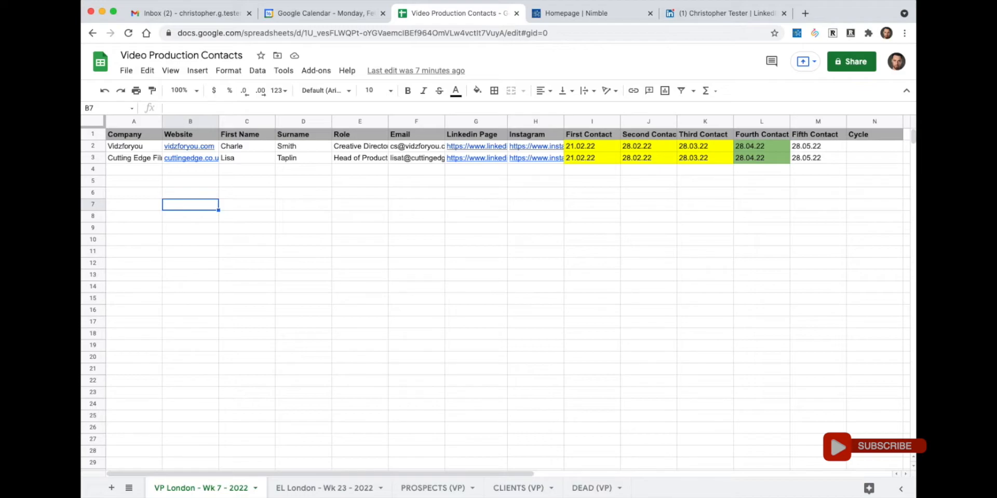
left_click(429, 490)
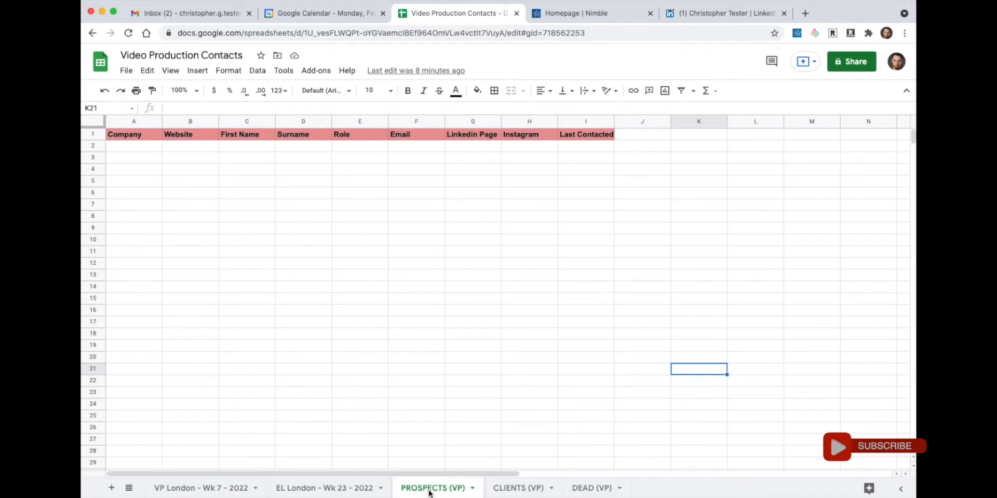
left_click(502, 492)
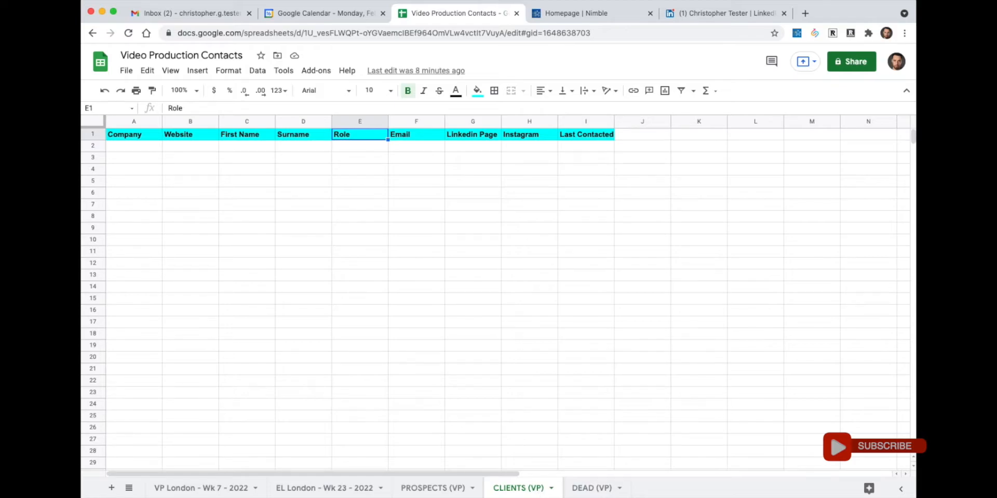
left_click(592, 491)
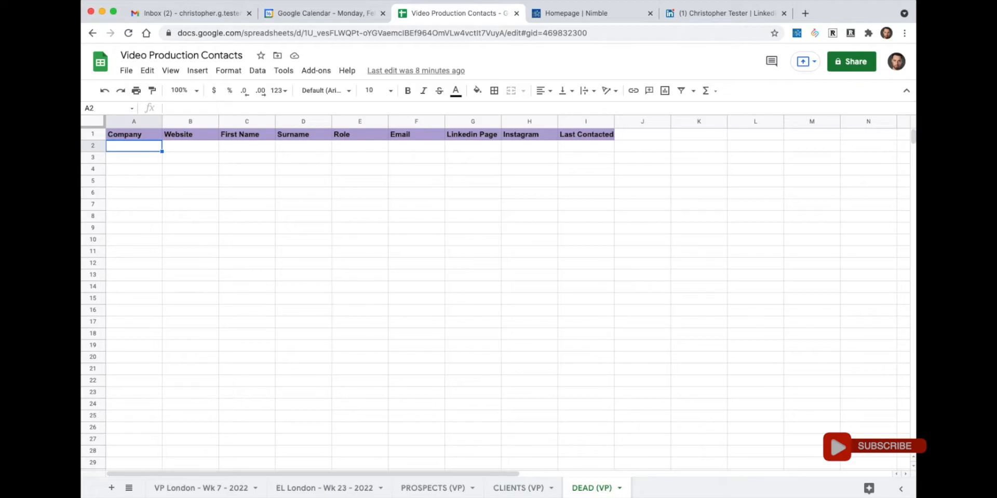
left_click(179, 491)
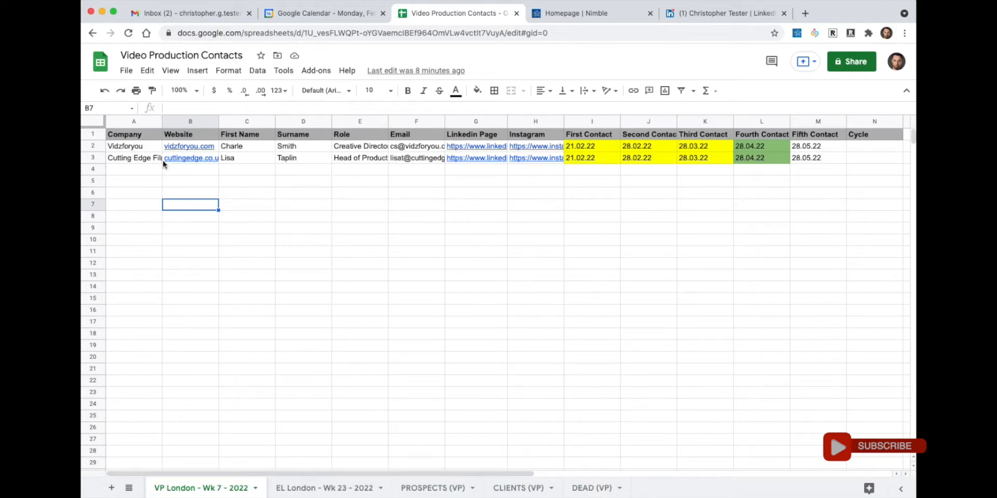
- Review the Vidzforyou contact's row 2 details: company, website, name, Creative Director role, e-mail and Instagram
left_click_drag(134, 134, 876, 135)
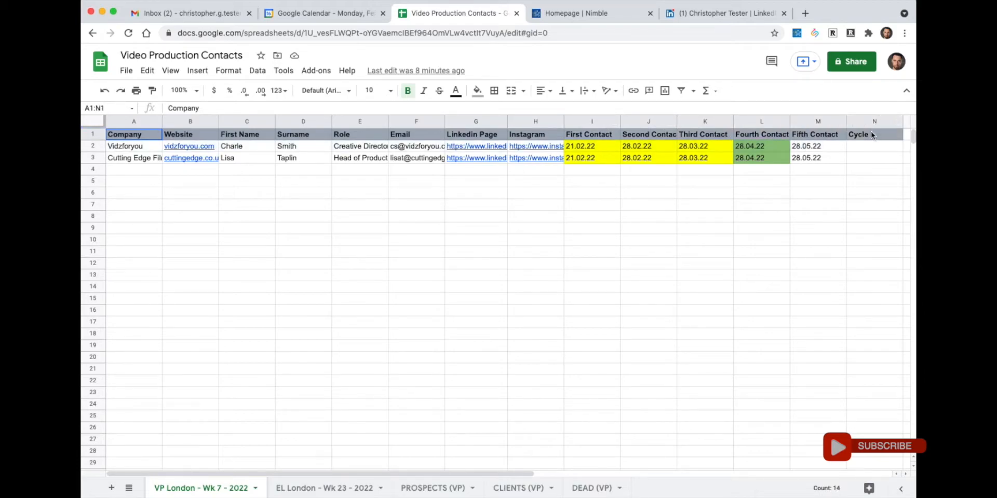
left_click(116, 149)
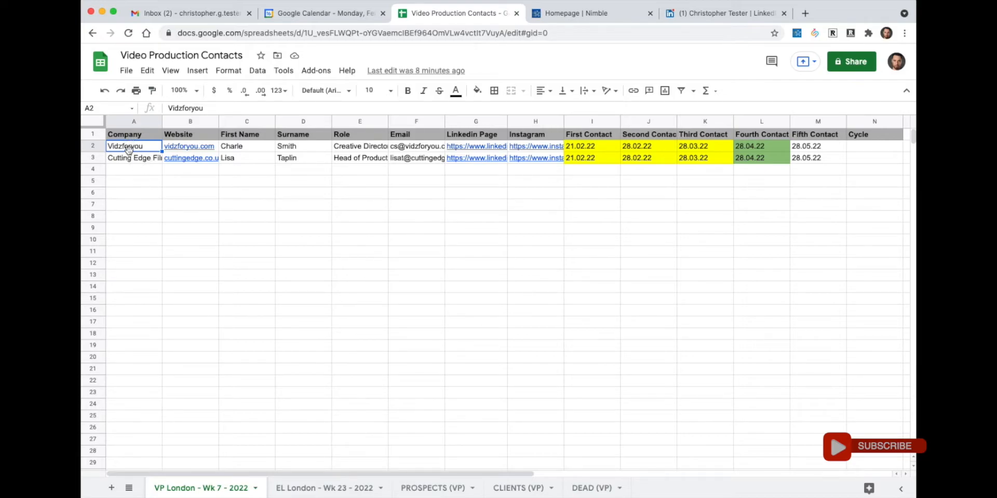
left_click(216, 146)
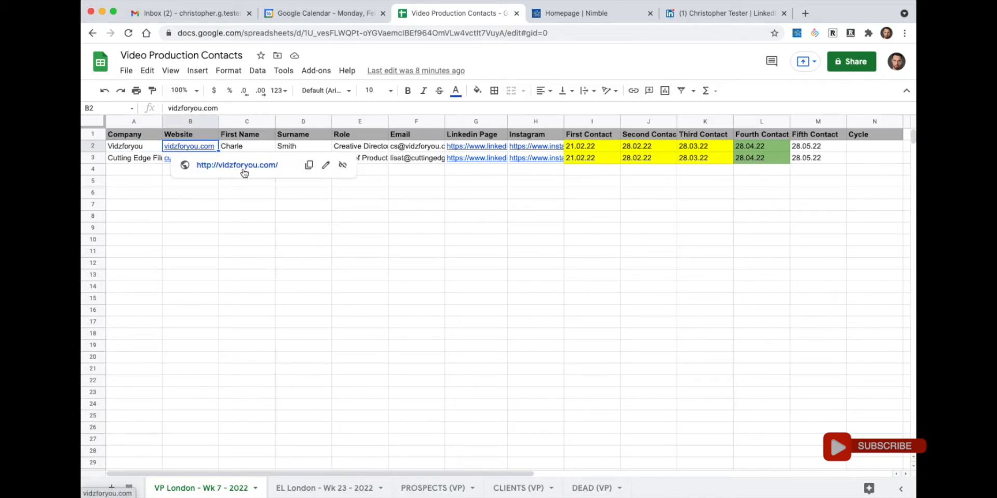
left_click(252, 152)
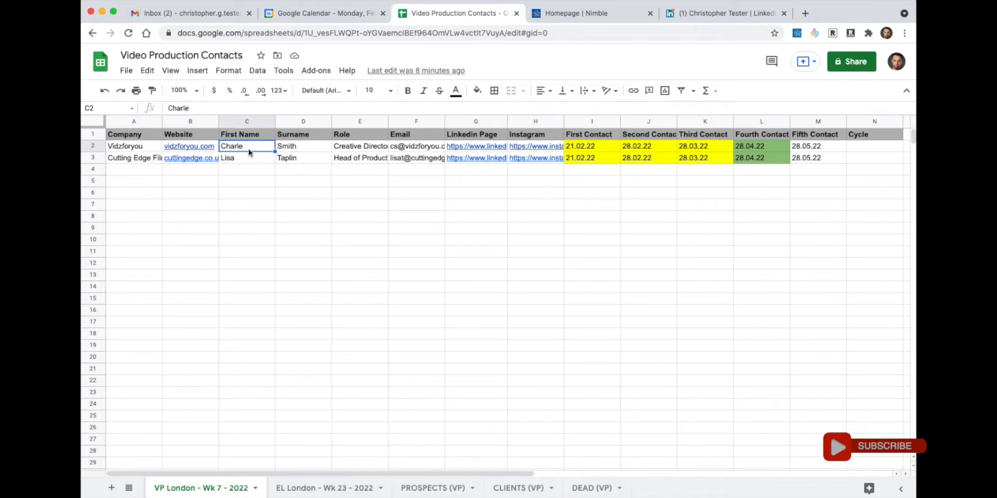
left_click(304, 147)
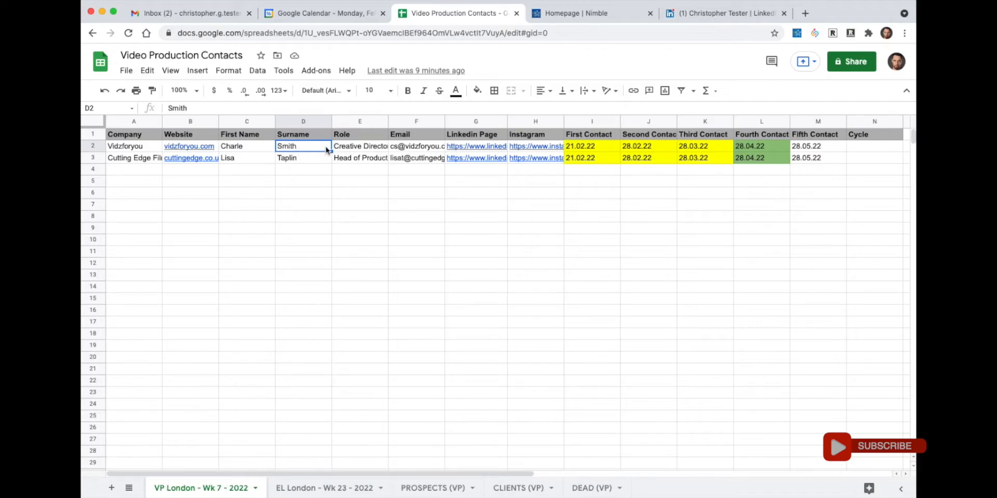
left_click(356, 147)
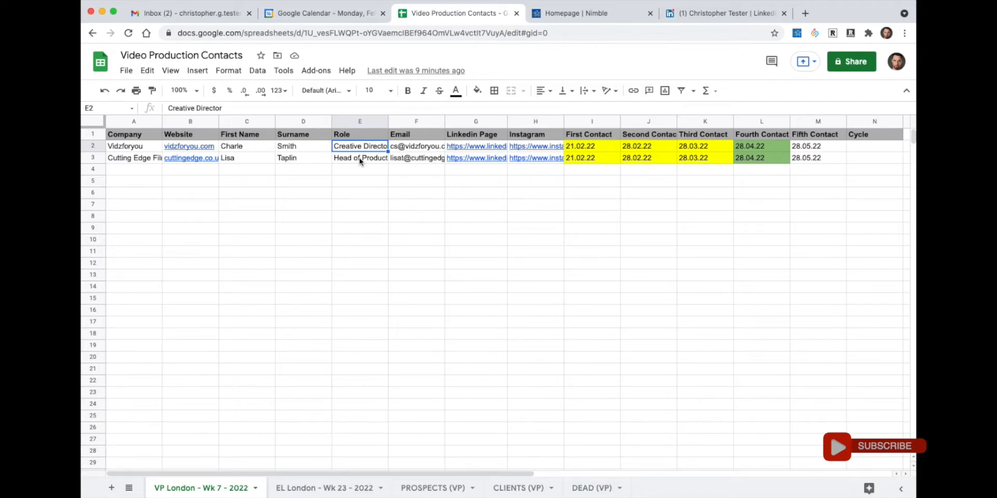
left_click(406, 145)
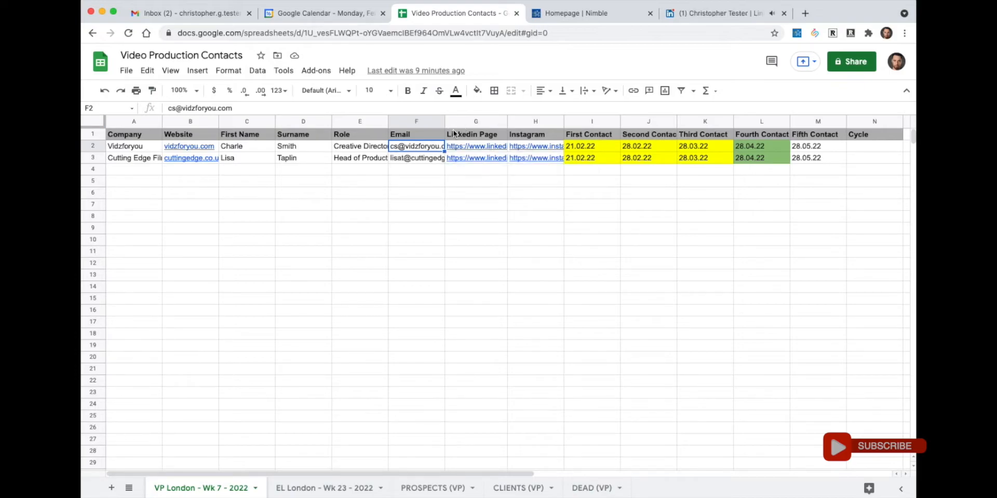
mouse_move(462, 151)
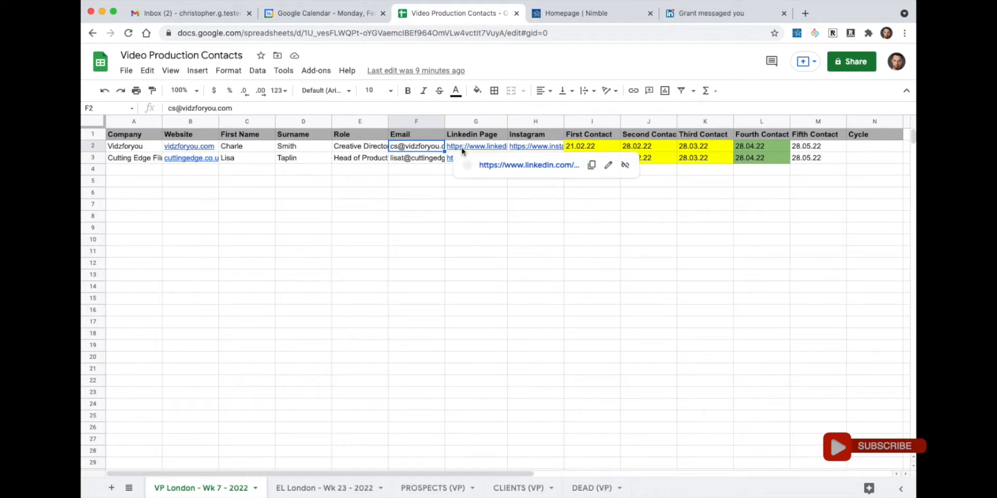
left_click(511, 136)
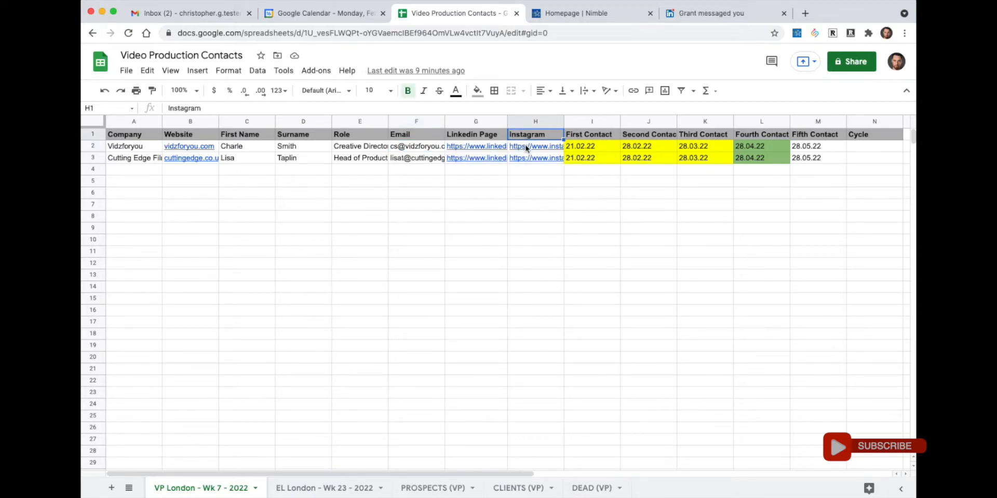
- Check the first contact date 21.02.22 and scan the follow-up dates along row 2
mouse_move(527, 149)
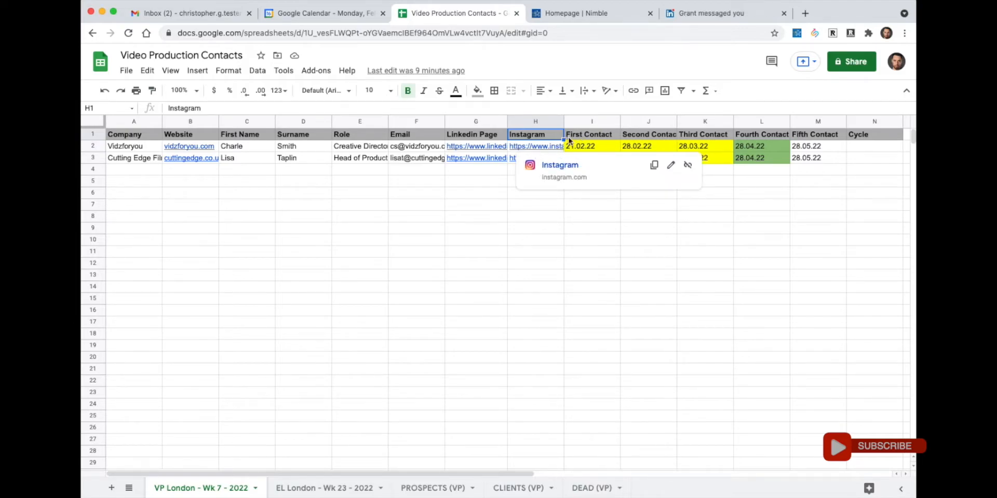
left_click(595, 147)
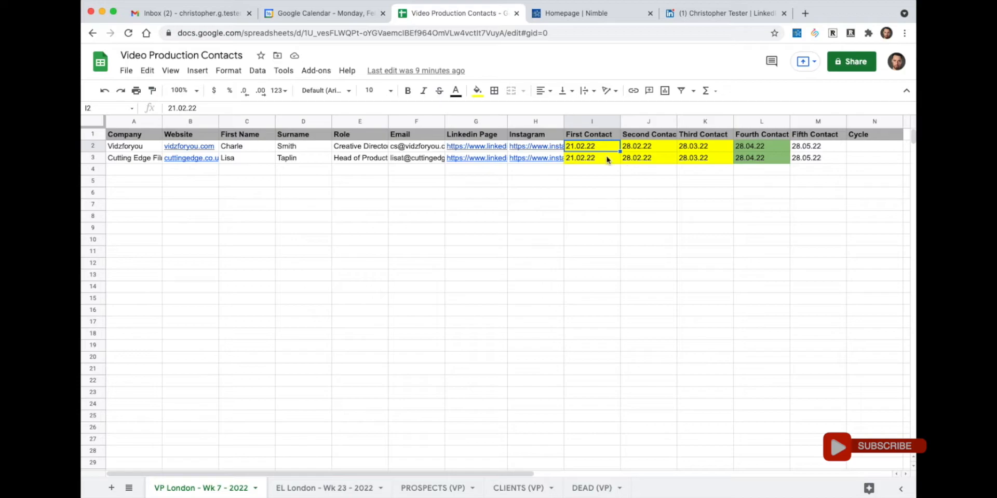
left_click(576, 158)
left_click(582, 148)
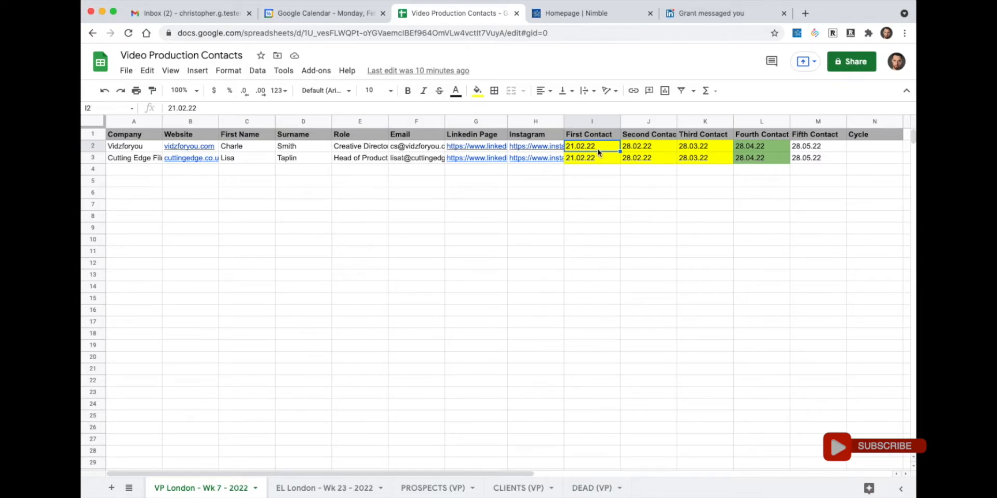
left_click(641, 150)
left_click(702, 150)
left_click(758, 151)
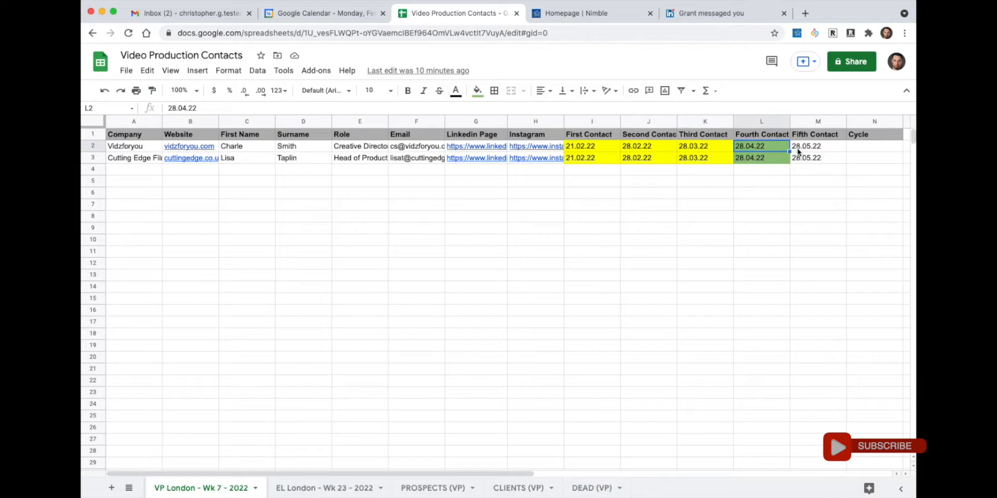
left_click(818, 150)
- Recheck the contact dates, noting 28.02.22 as the second and 28.03.22 as the third
left_click(594, 148)
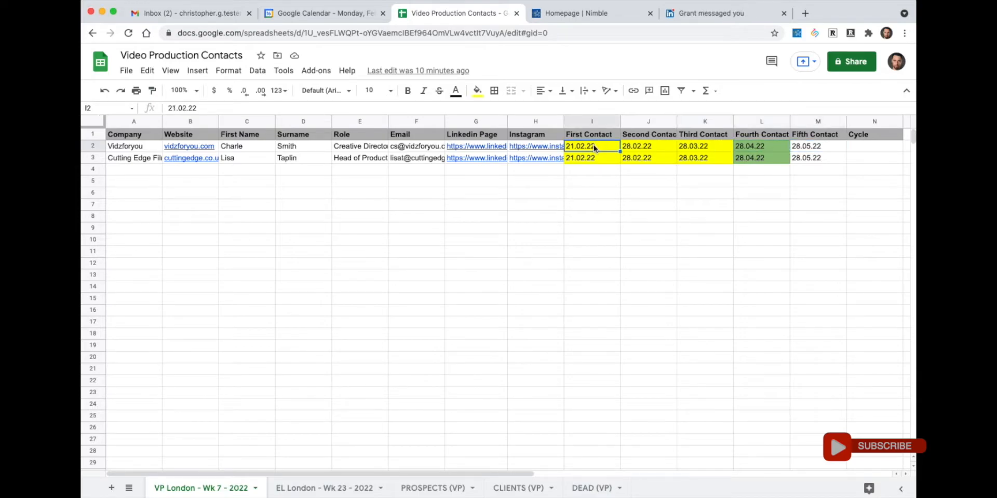
left_click(652, 150)
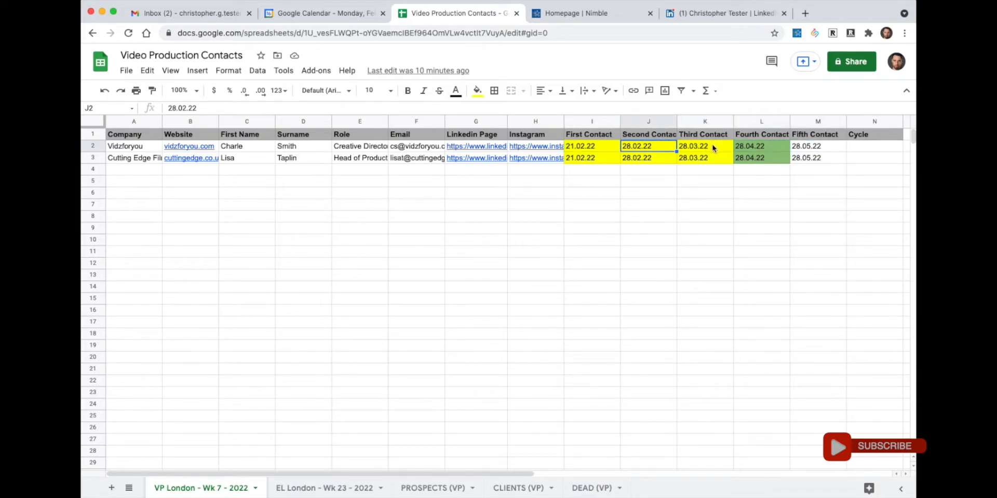
left_click(713, 148)
left_click(763, 147)
left_click(818, 148)
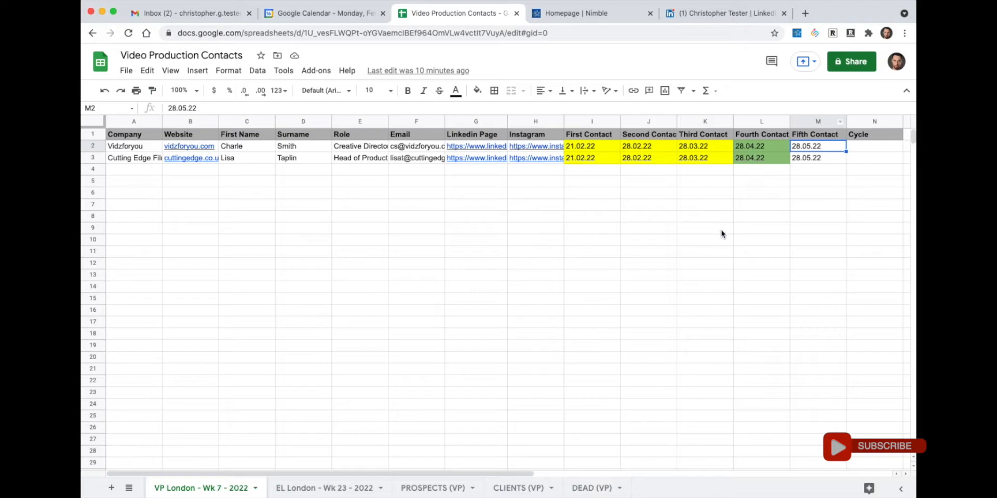
left_click(590, 150)
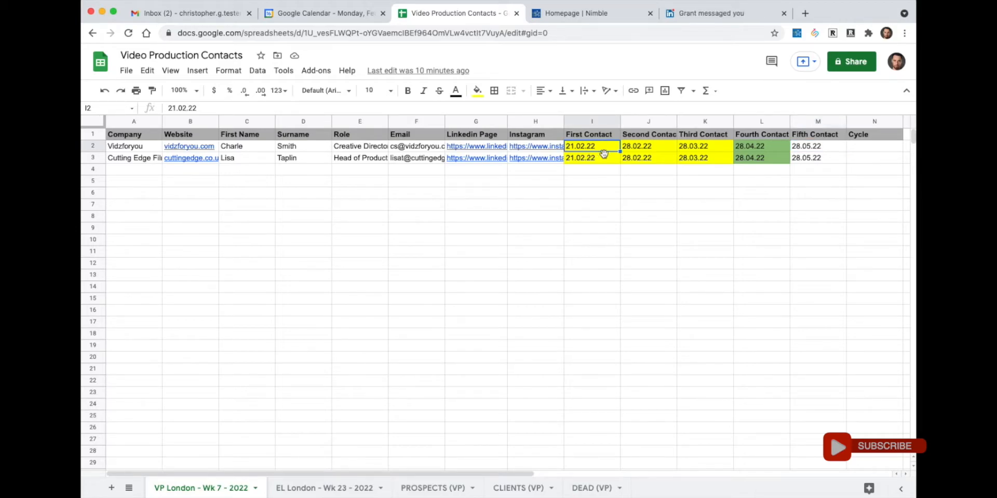
left_click(654, 151)
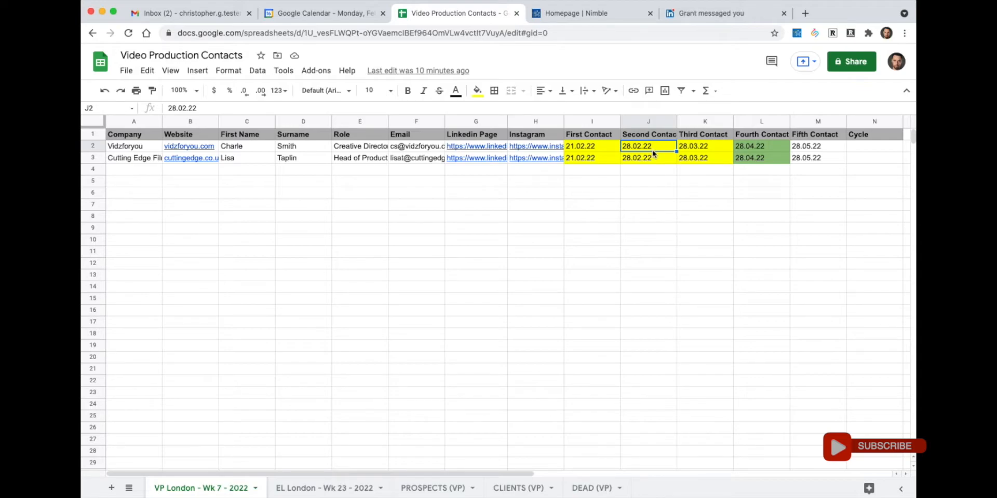
left_click(710, 147)
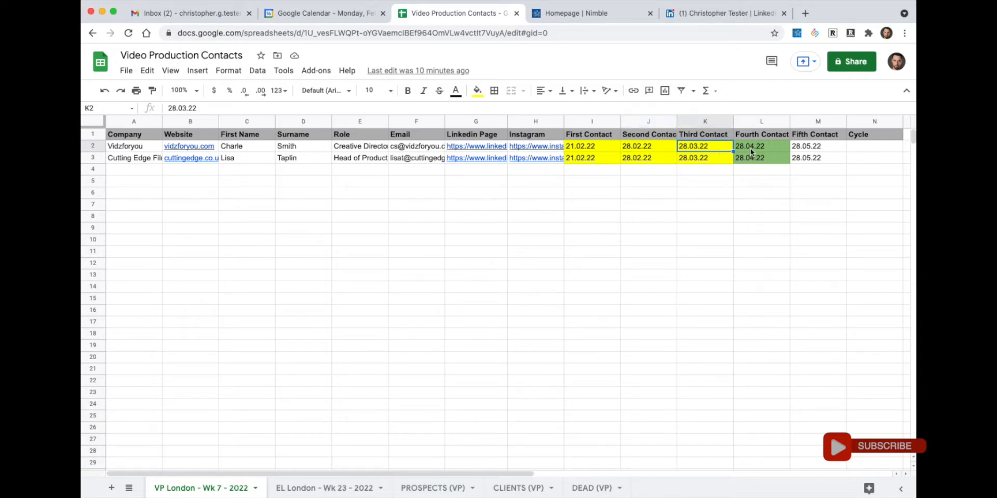
left_click(785, 151)
left_click(828, 156)
left_click(702, 148)
left_click(630, 149)
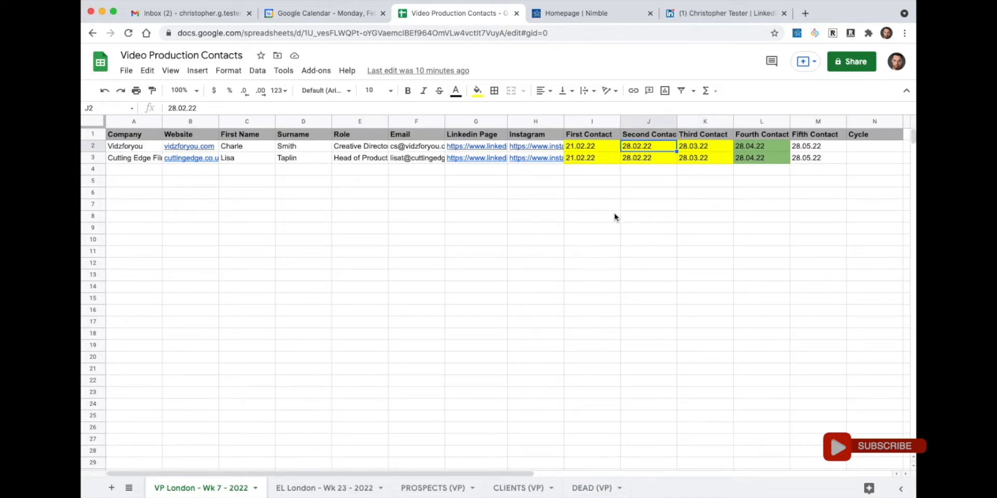
- In Google Calendar, go to February 28, 2022 and start a 10–11am event draft
left_click(301, 21)
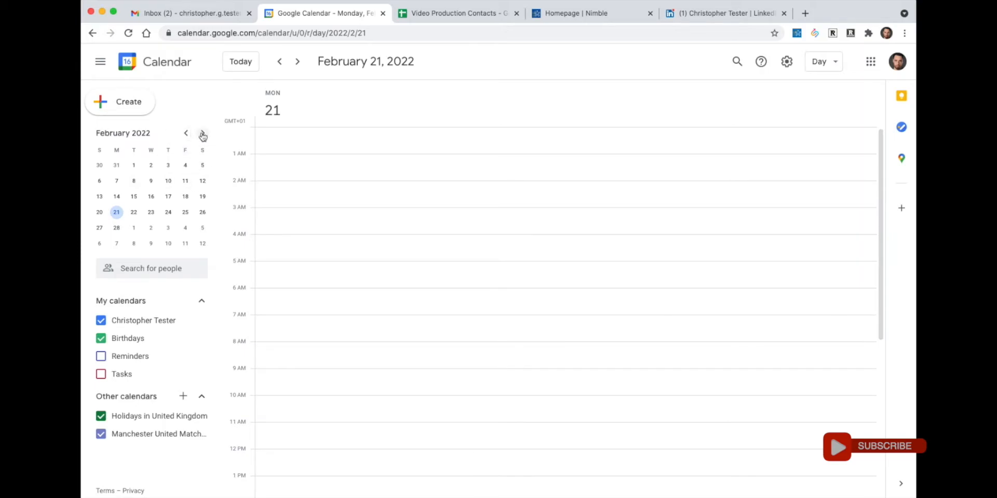
left_click(133, 212)
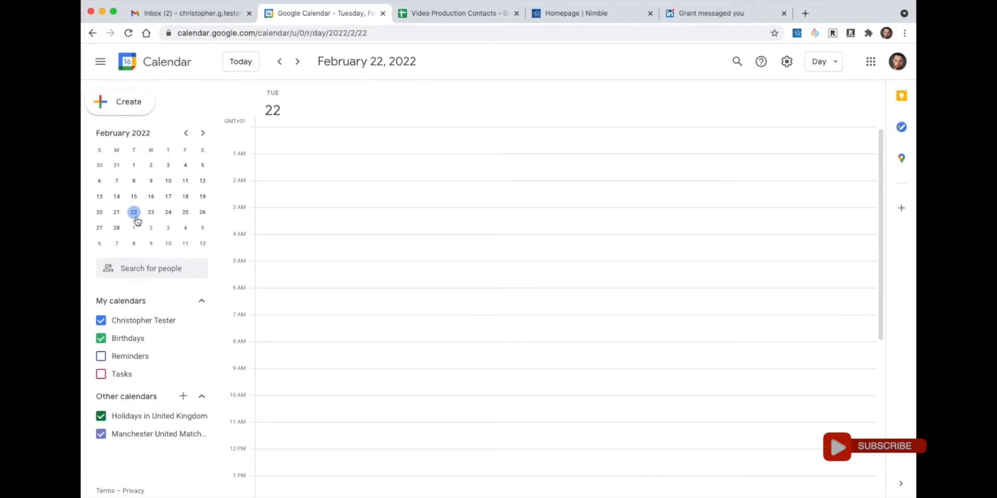
left_click(435, 18)
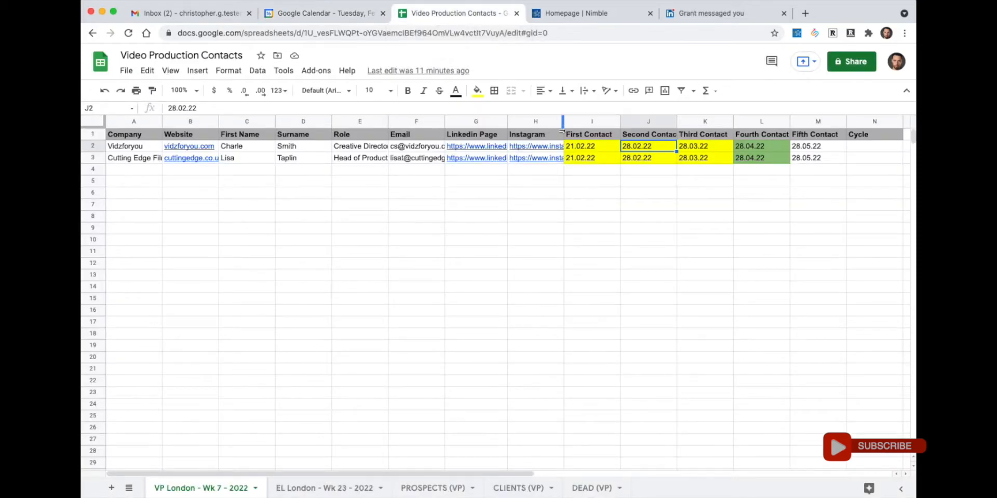
left_click(342, 21)
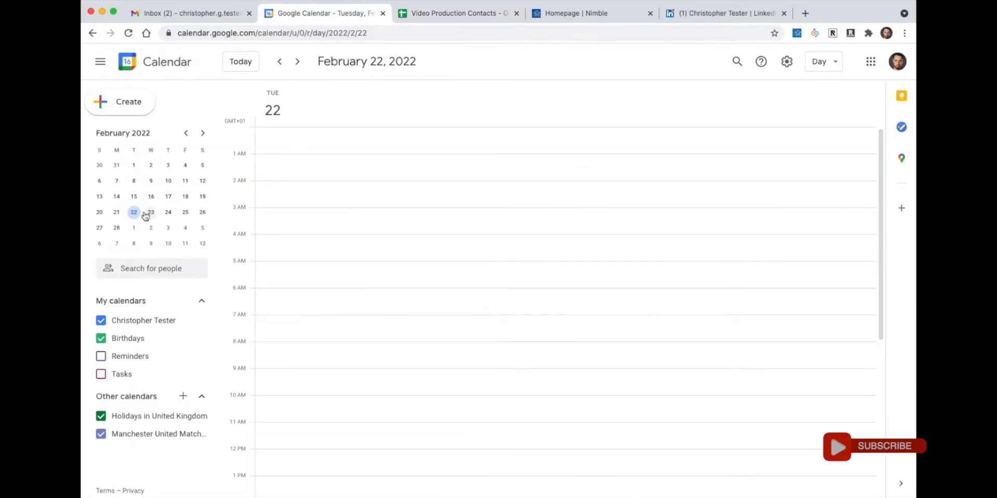
left_click(117, 213)
left_click(116, 228)
left_click(288, 411)
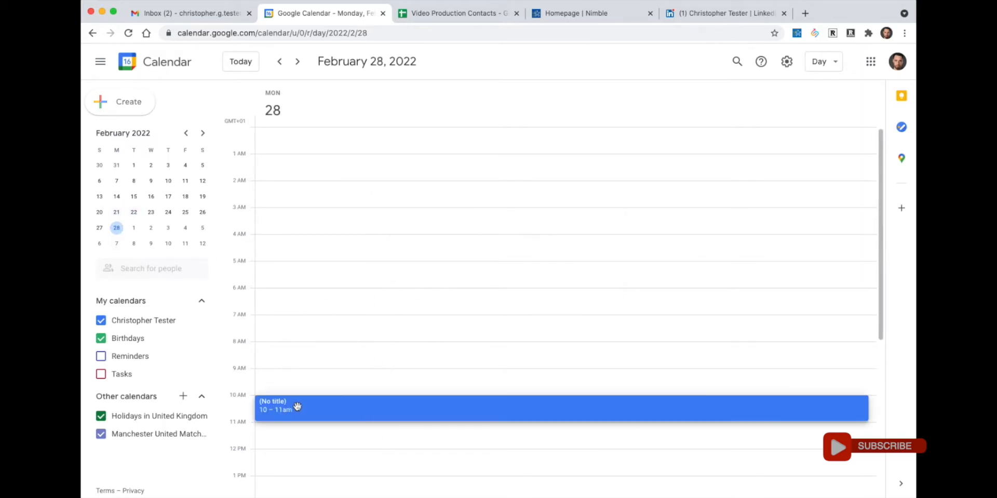
left_click(450, 15)
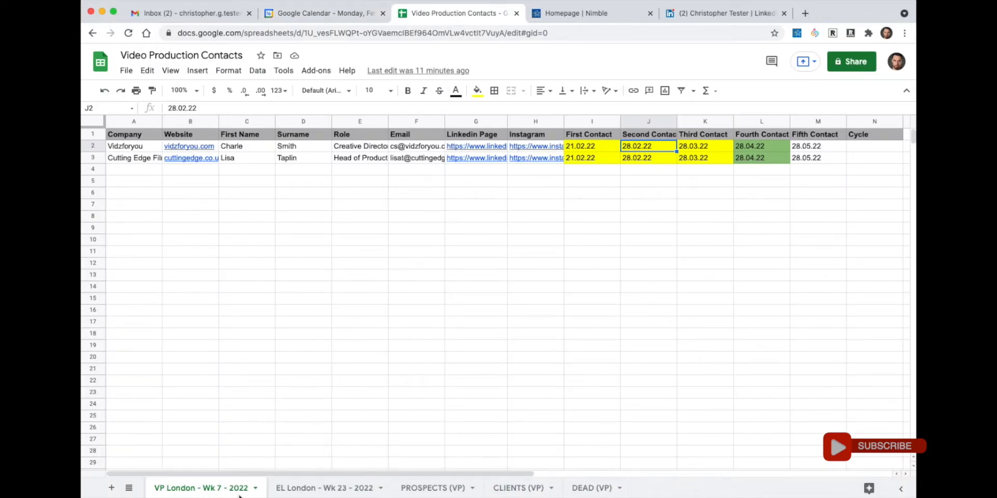
left_click(319, 15)
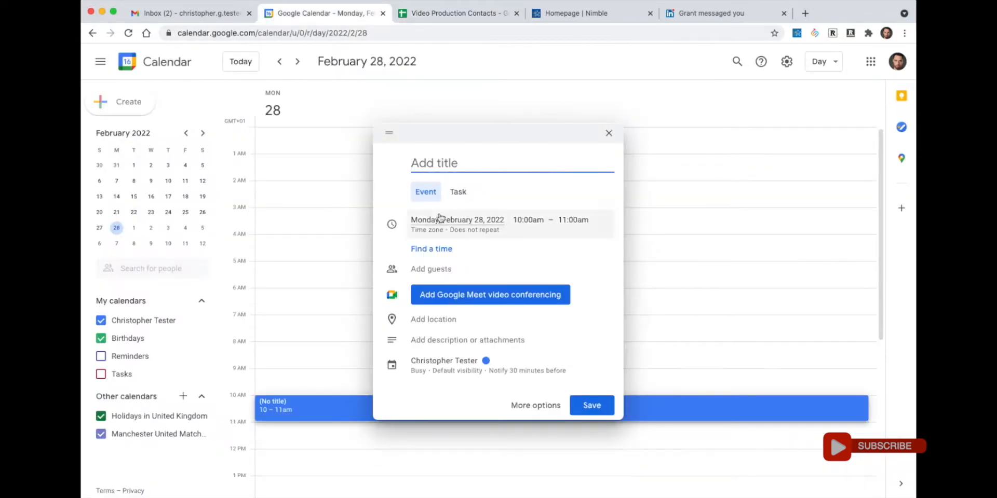
- Title the event 'VP - London - Wk 7 2022 - Follow Up #1', copy the title, and save
type("VP - London - Wk")
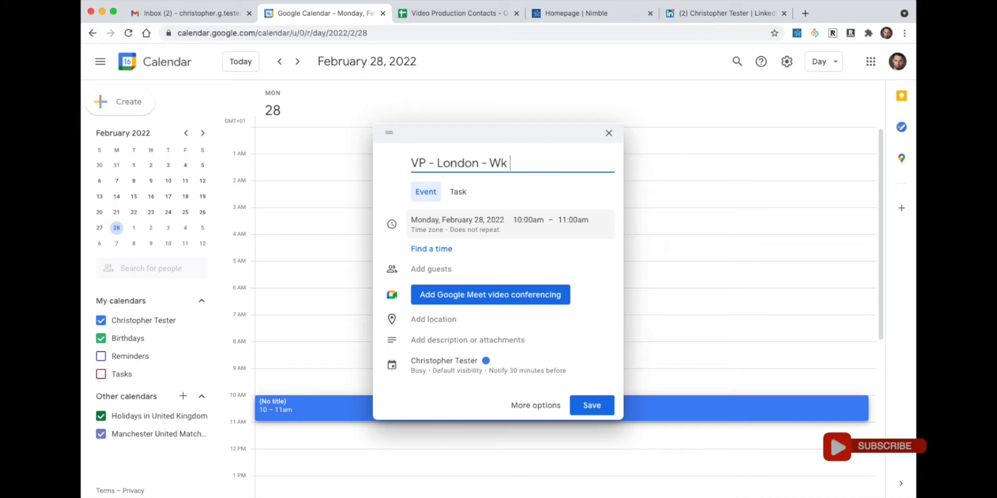
type(" 7 20")
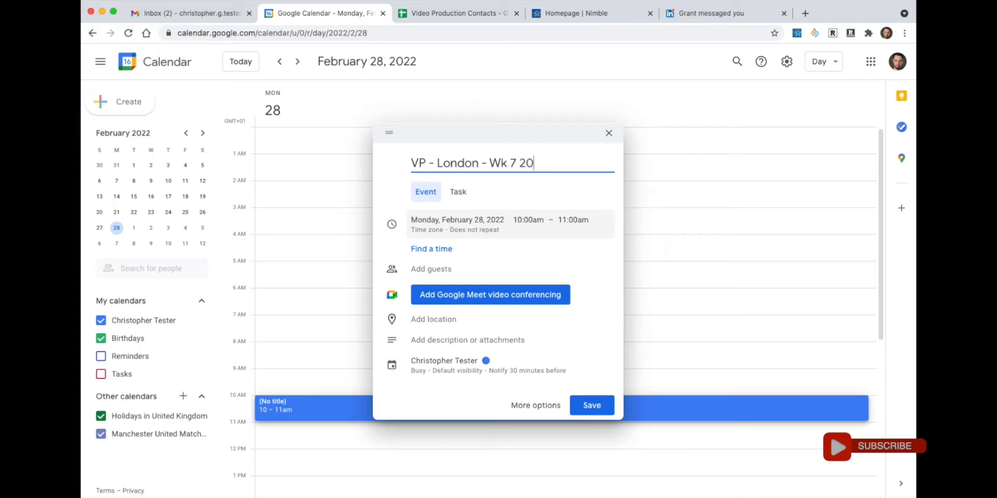
type("22 - Fo")
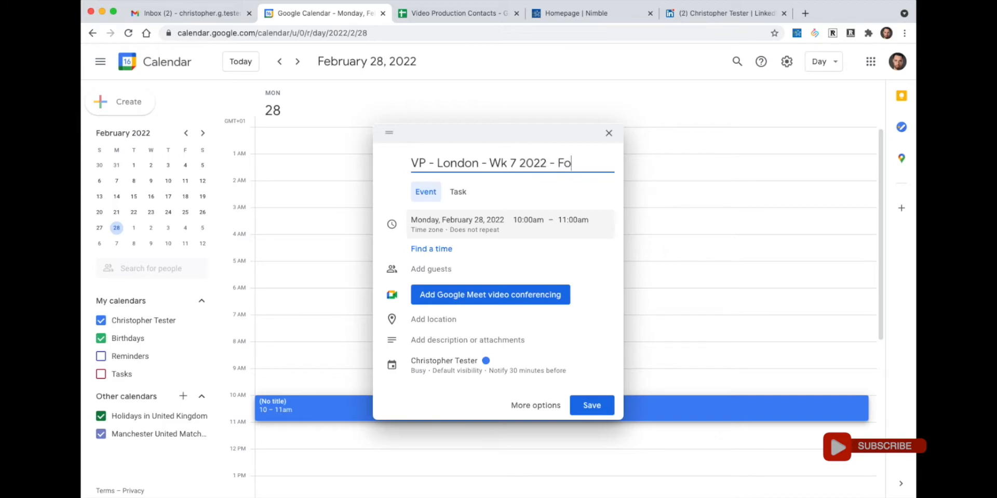
type("llow Up")
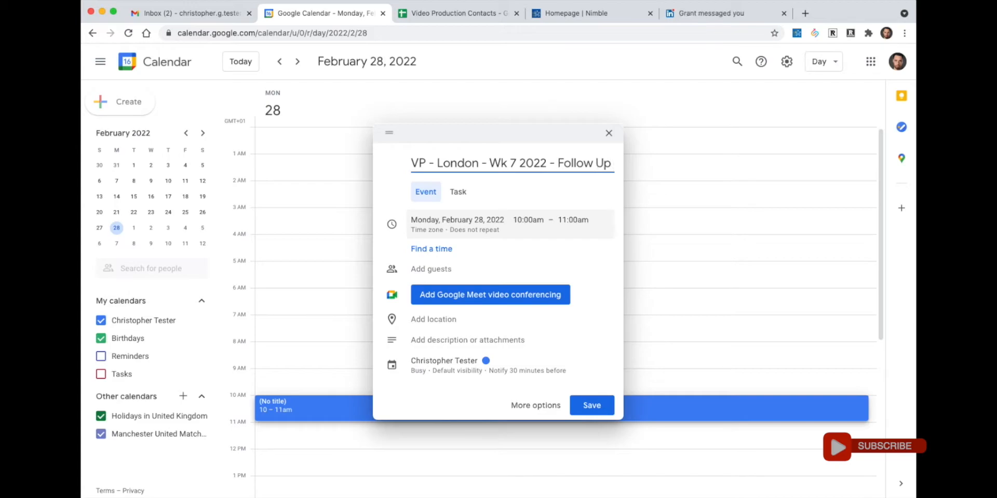
type(" #1")
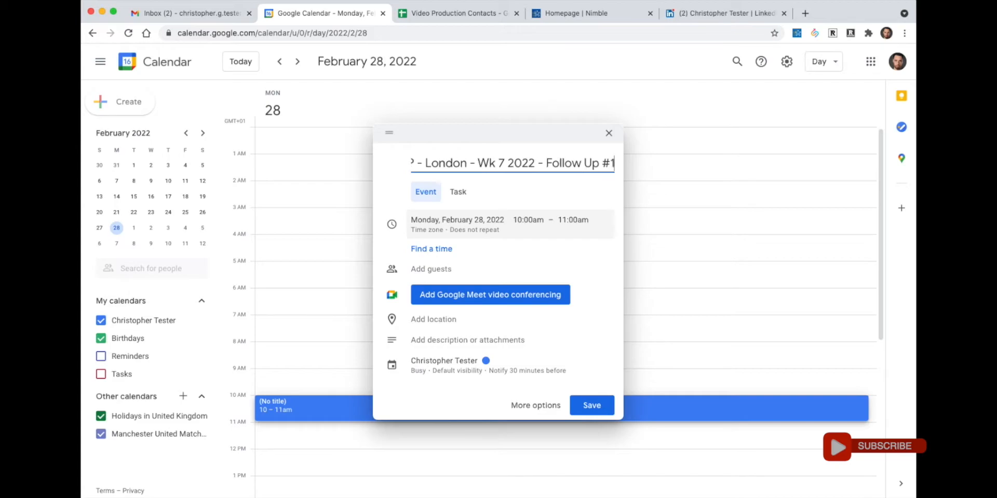
triple_click(526, 165)
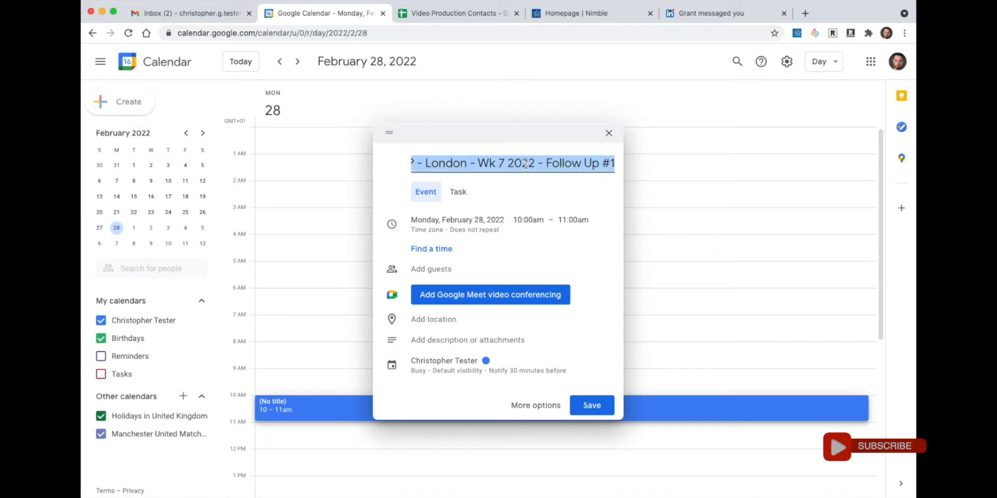
right_click(526, 167)
left_click(548, 243)
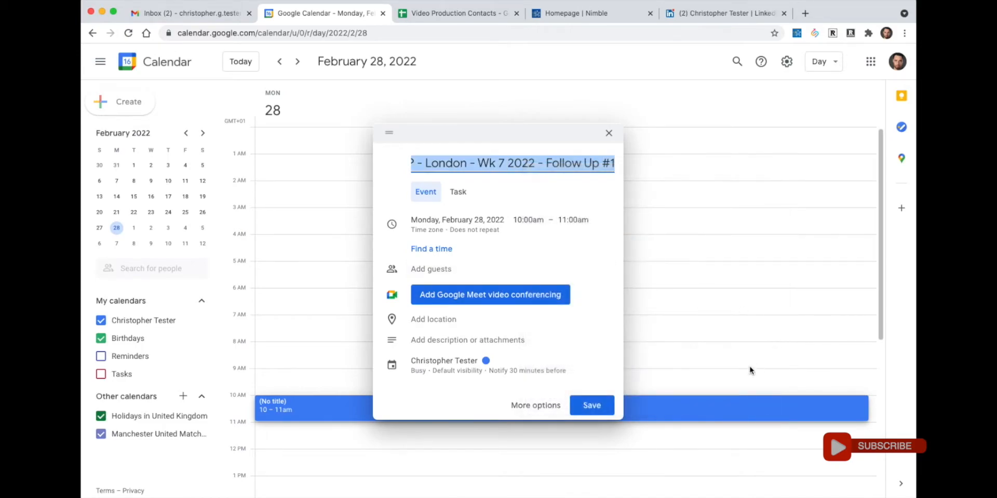
left_click(591, 406)
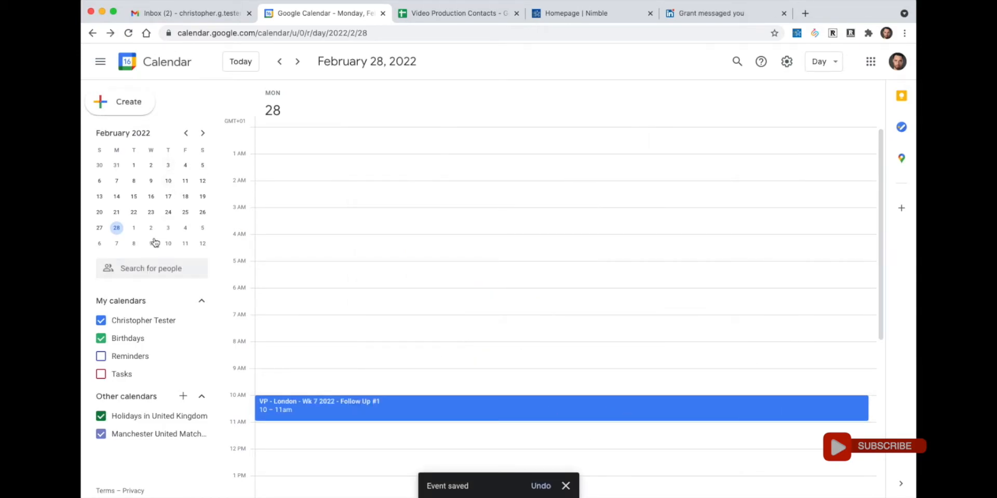
left_click(204, 134)
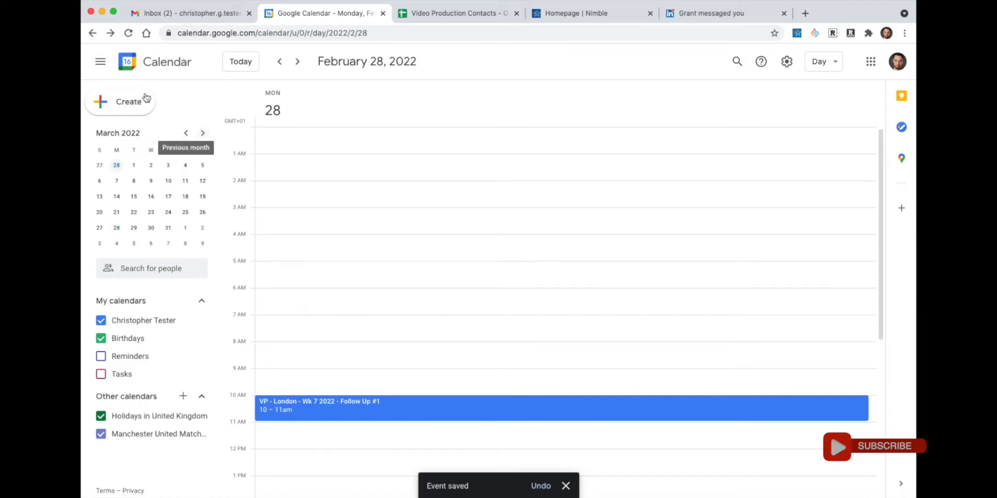
- Create a March 28 10–11am event from the pasted title, changed to 'Follow Up #2', and save
left_click(117, 229)
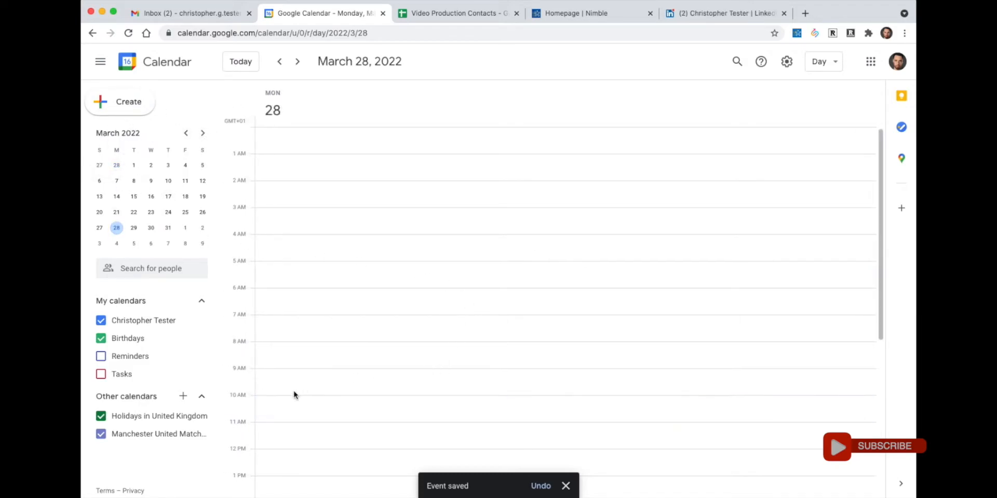
left_click(280, 401)
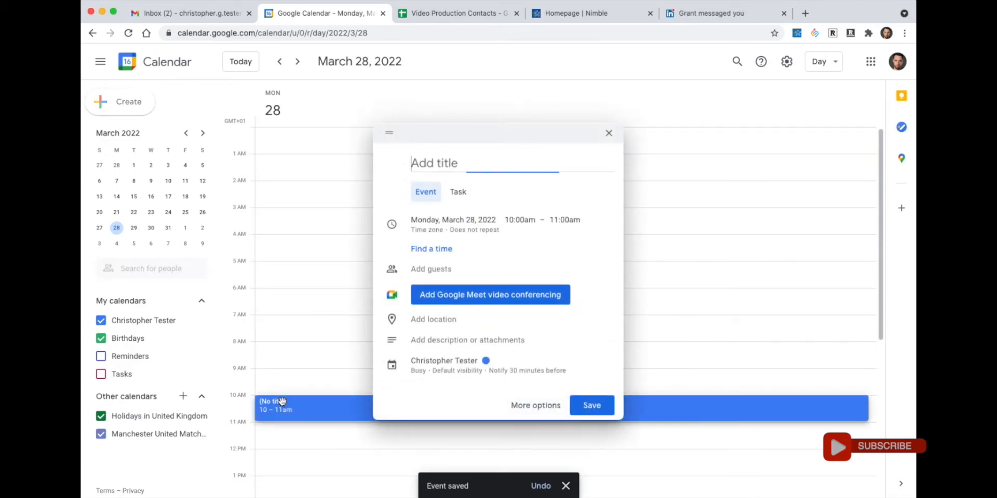
right_click(448, 166)
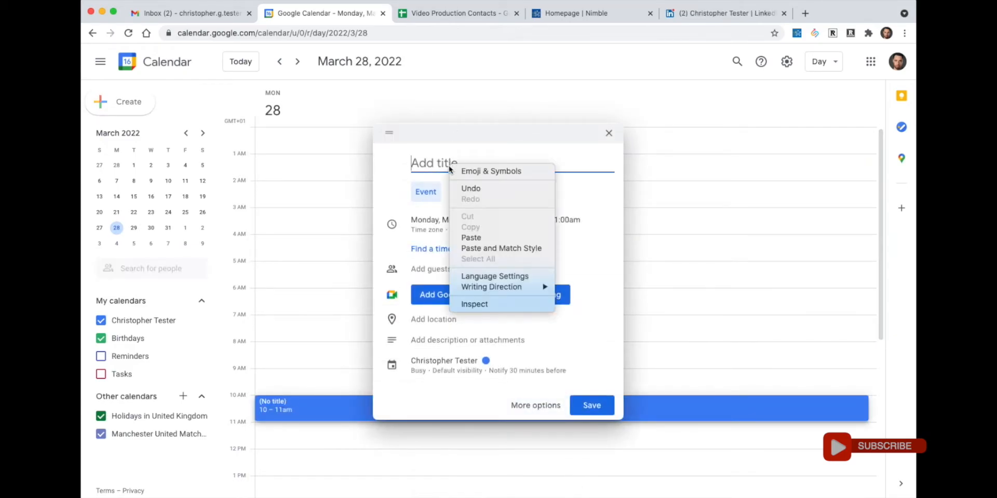
left_click(471, 237)
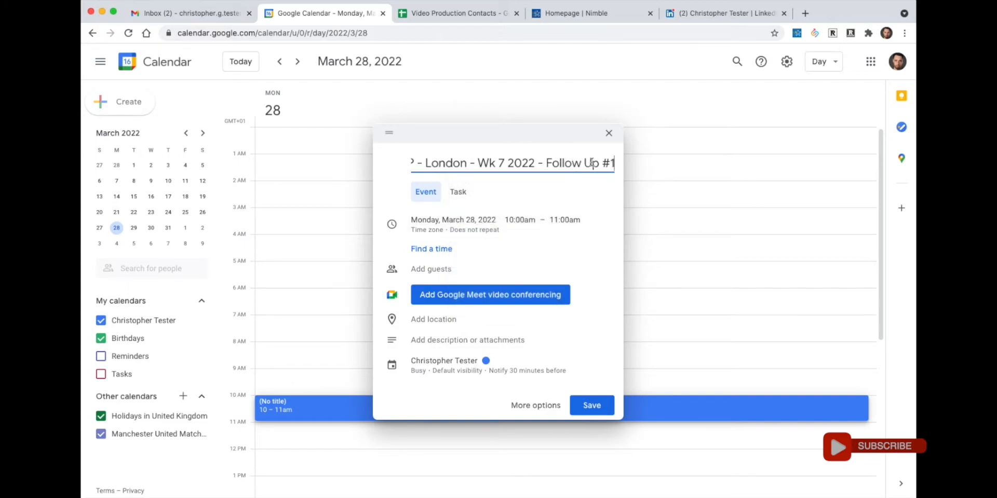
left_click_drag(521, 163, 384, 175)
left_click(451, 163)
left_click(515, 164)
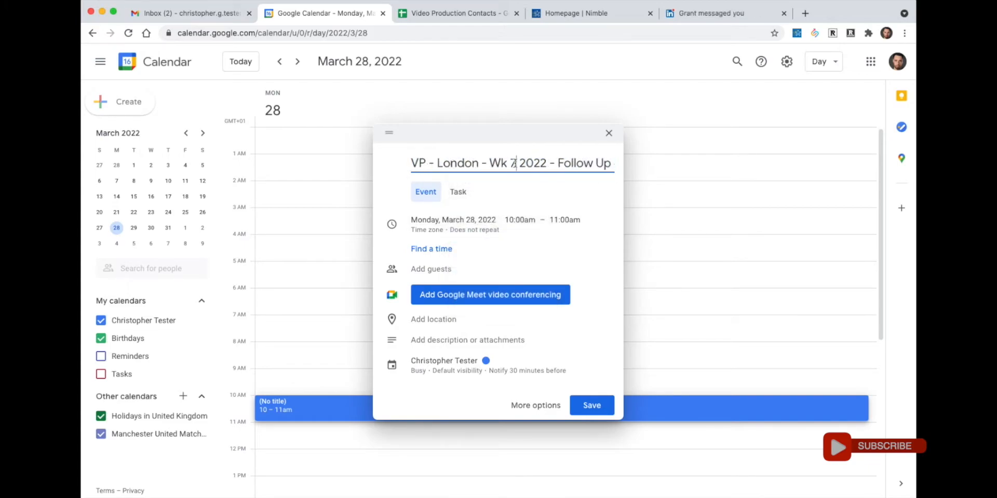
left_click_drag(524, 163, 627, 162)
left_click(565, 163)
type("2")
left_click(590, 407)
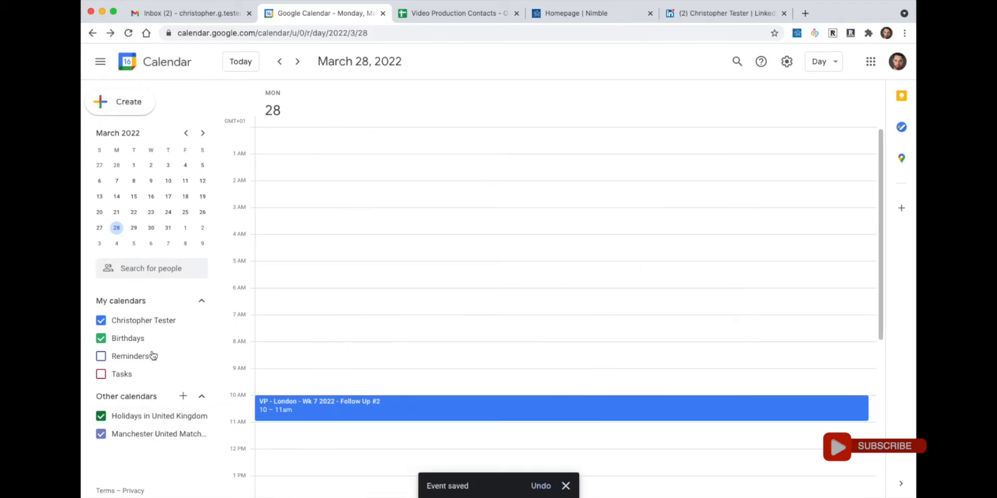
- Schedule 'VP - London - Wk 7 2022 - Follow Up #3' on April 28, 11am–12pm, by pasting and editing the title
left_click(202, 134)
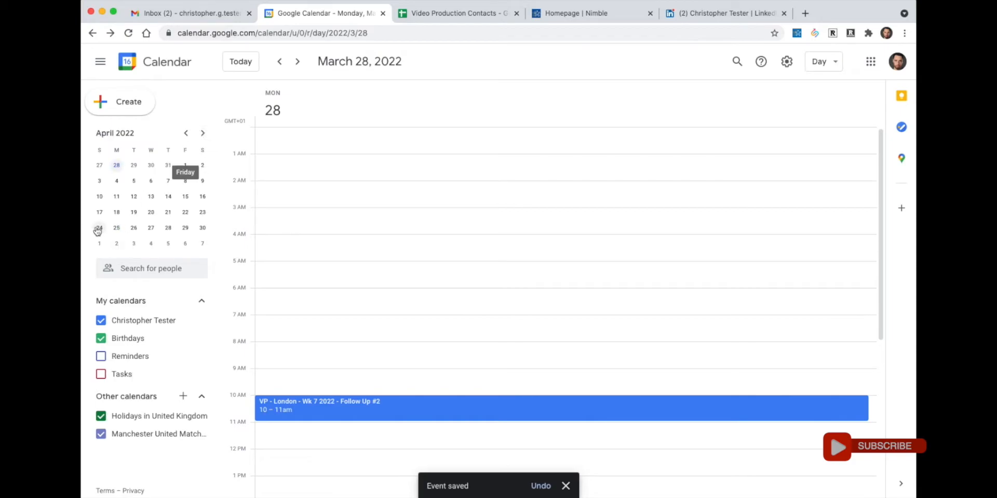
left_click(169, 232)
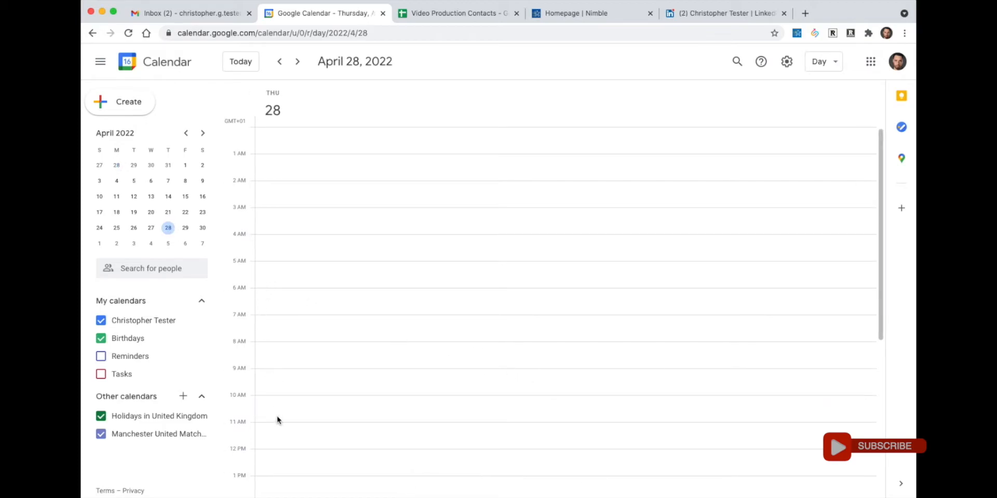
double_click(276, 429)
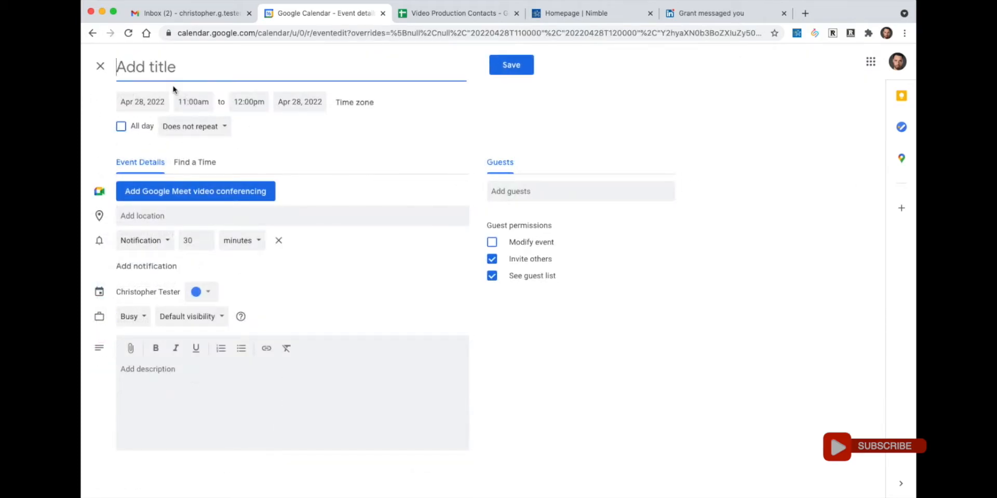
type("VP - London - Wk 7 2022 - Follow Up #1")
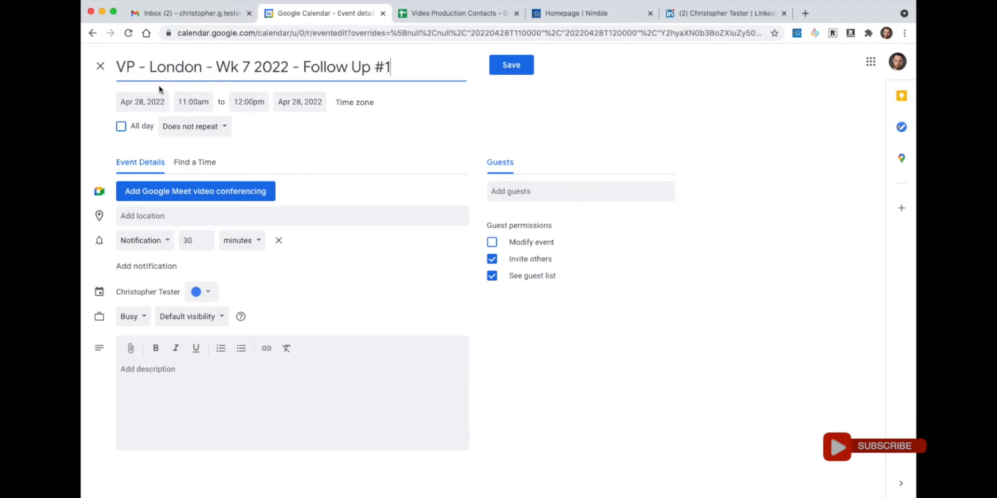
key("BackSpace")
type("3")
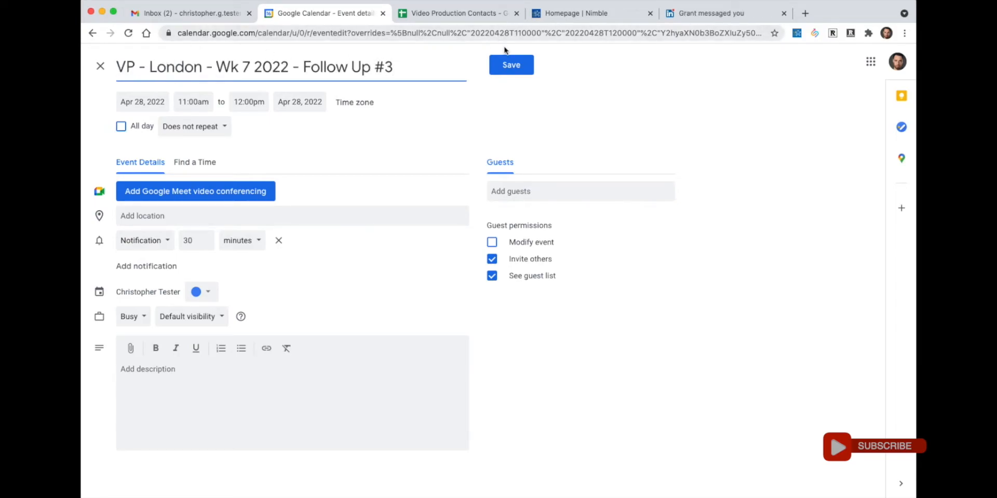
left_click(510, 66)
left_click(204, 135)
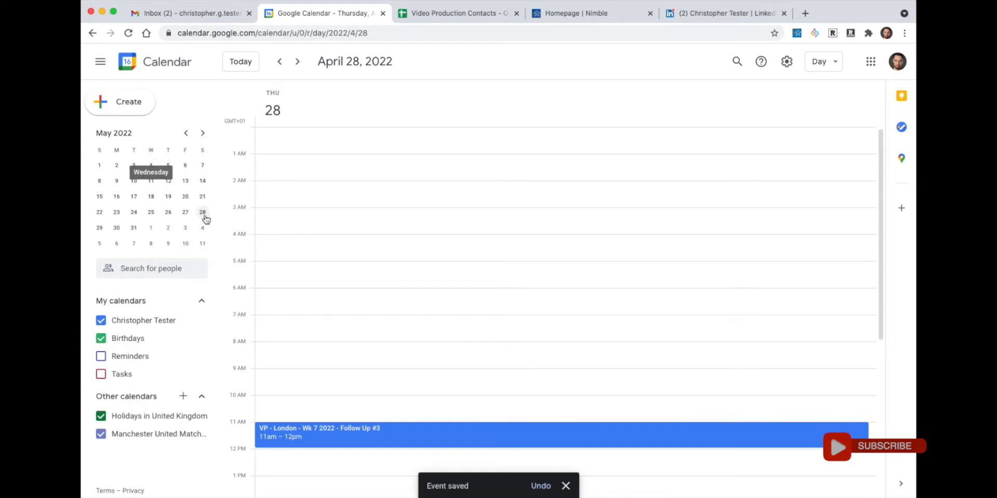
- Create a May 31 10am event with the pasted title changed to 'Follow Up #4', and save
left_click(134, 229)
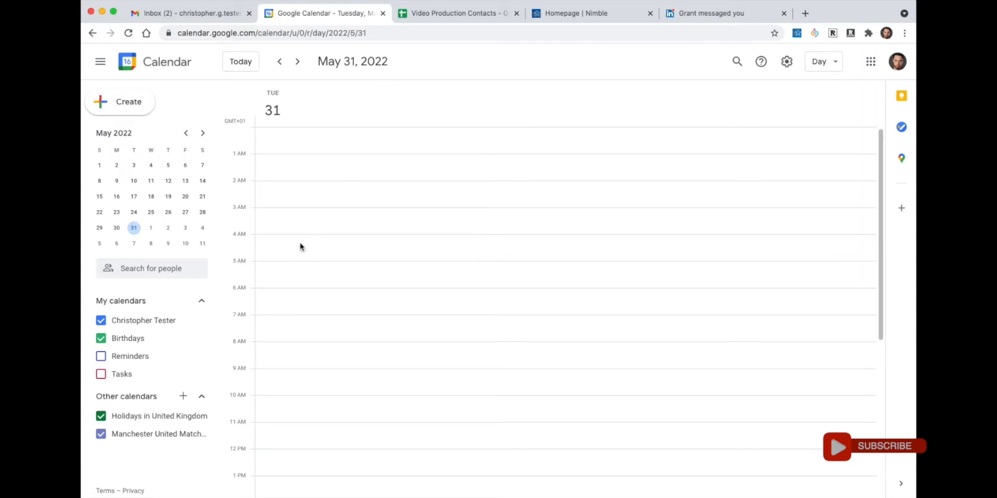
scroll(290, 395, "down", 1)
left_click(286, 395)
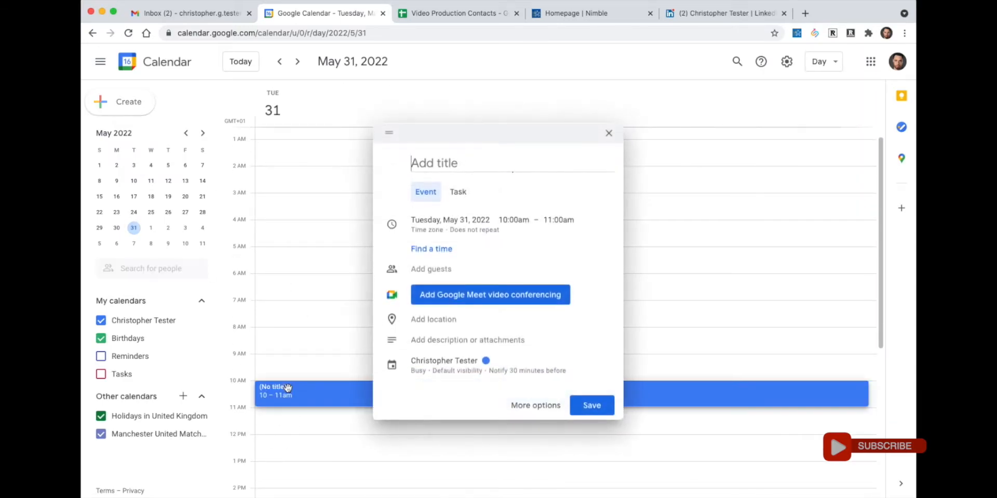
key("super+v")
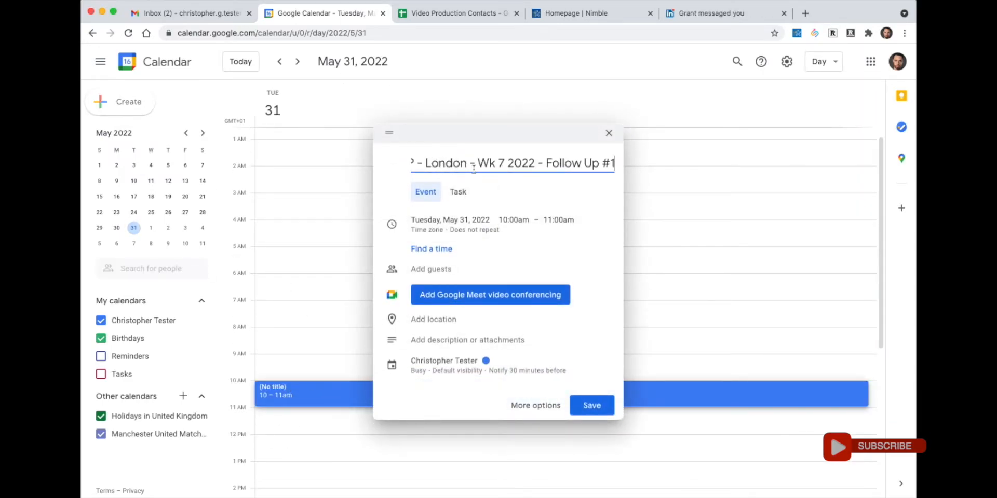
key("BackSpace")
type("4")
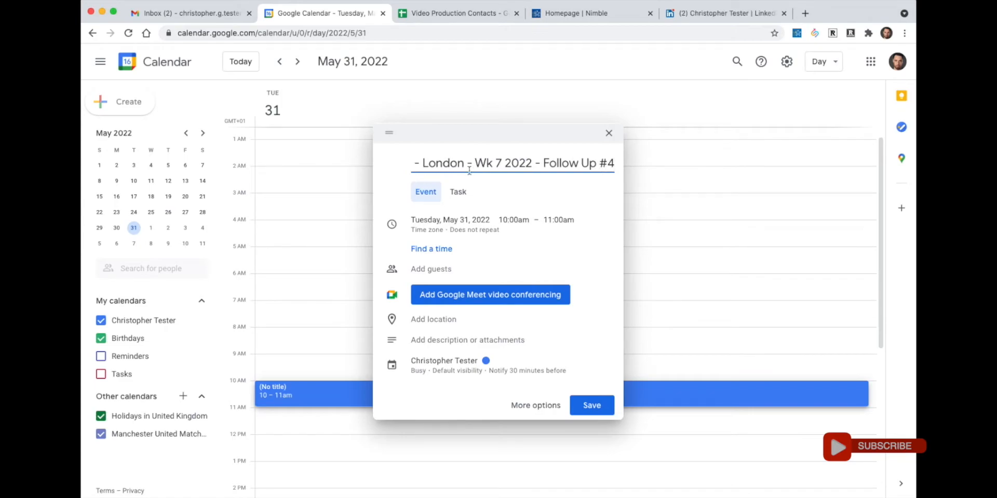
left_click(591, 405)
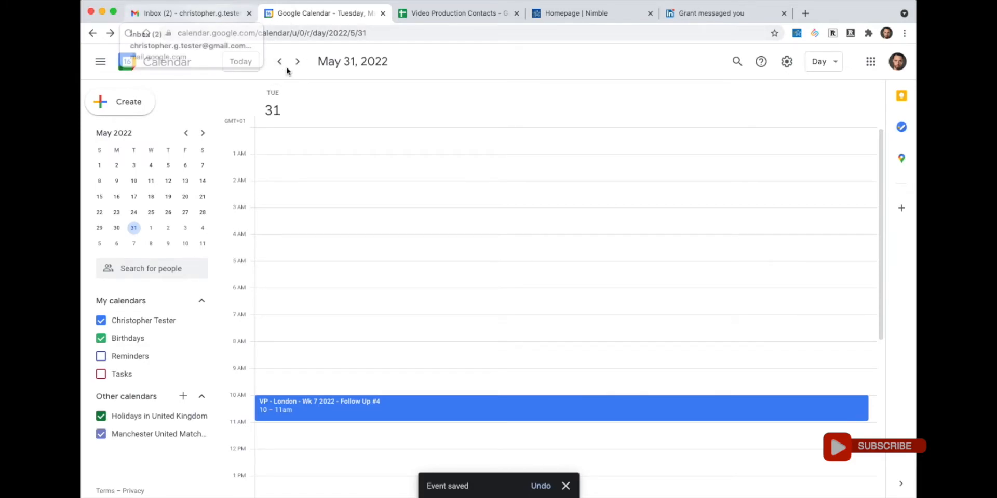
left_click(477, 14)
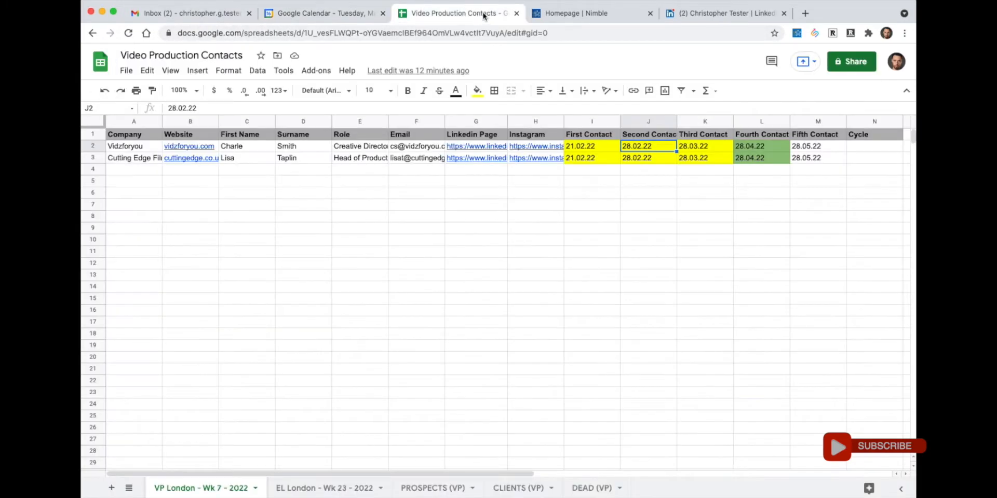
left_click(587, 149)
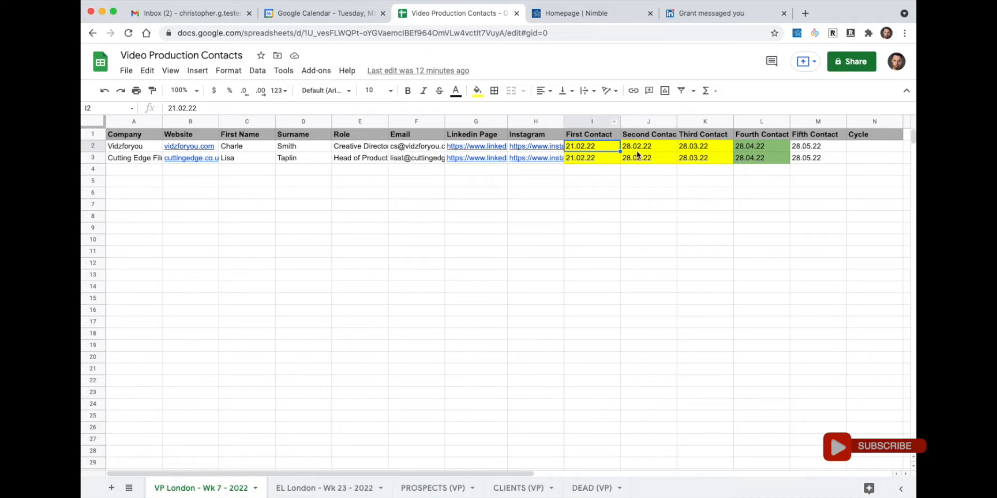
left_click(639, 150)
left_click(701, 148)
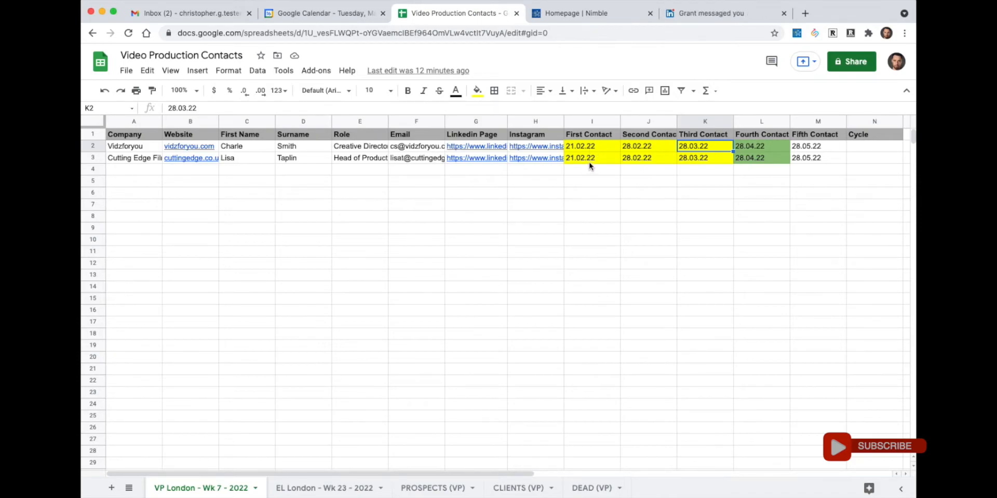
left_click(593, 149)
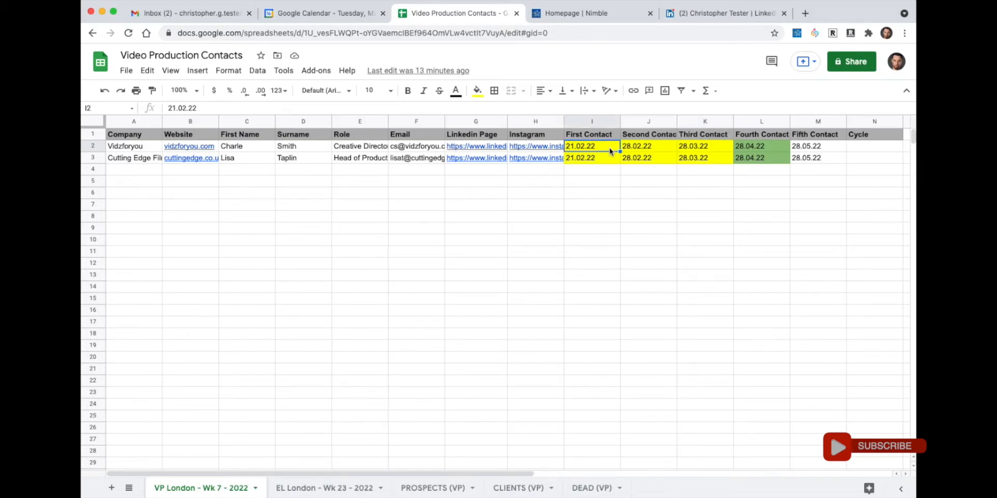
left_click(762, 148)
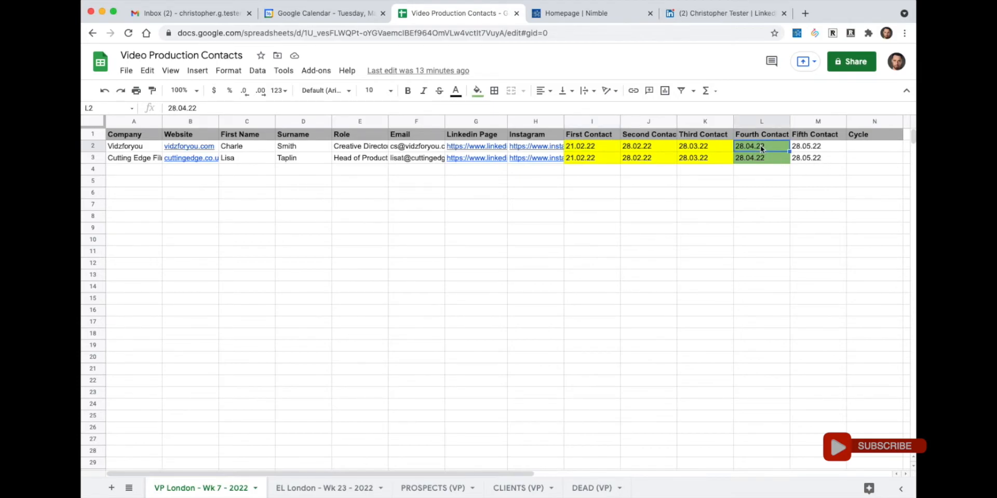
left_click(583, 148)
left_click(653, 148)
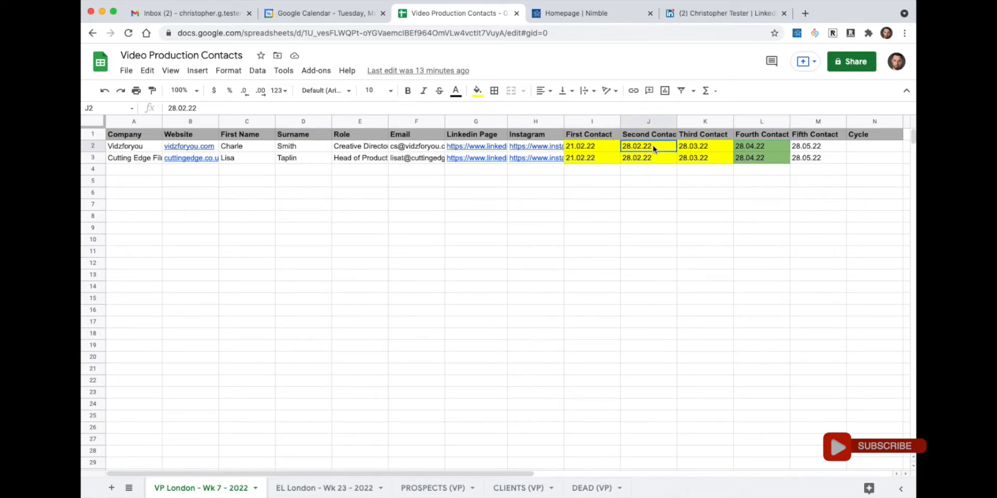
left_click(696, 150)
left_click(760, 148)
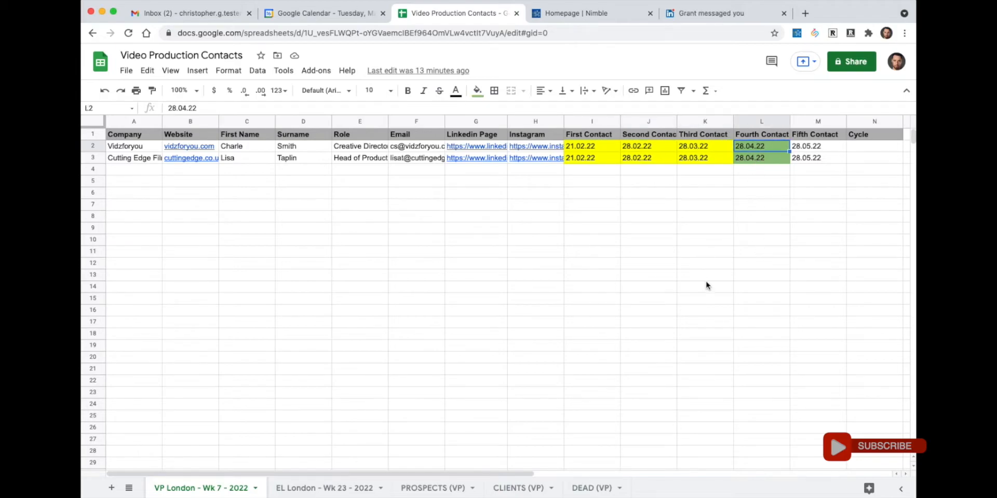
left_click_drag(782, 150, 748, 172)
key("super+z")
left_click(756, 149)
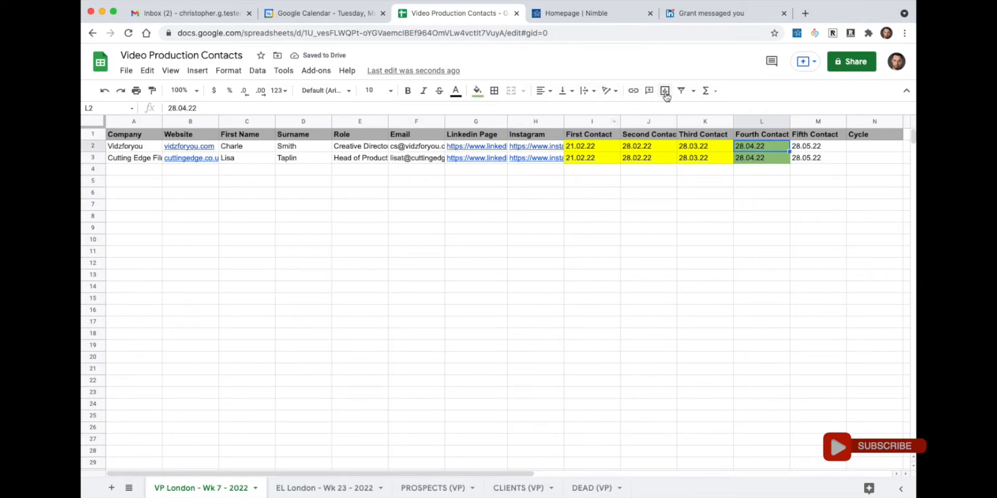
left_click(478, 94)
left_click(478, 93)
left_click(369, 174)
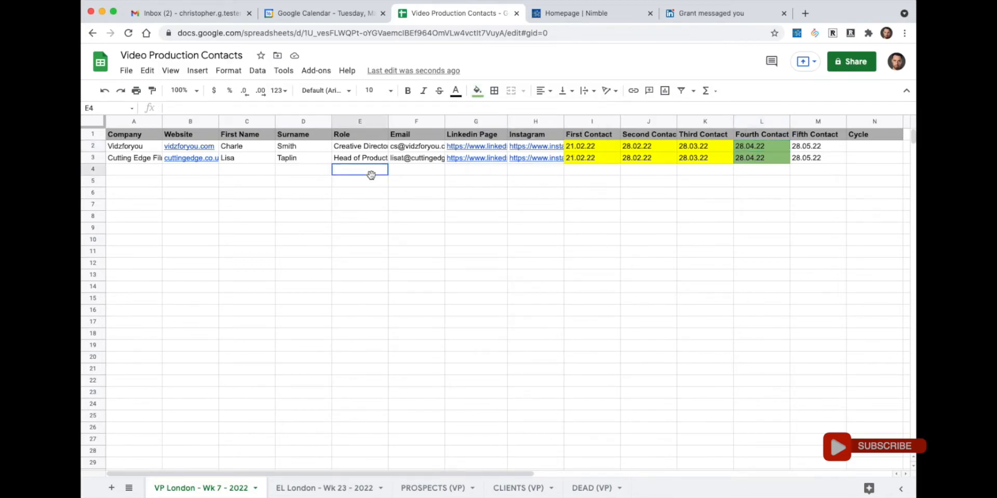
left_click(196, 183)
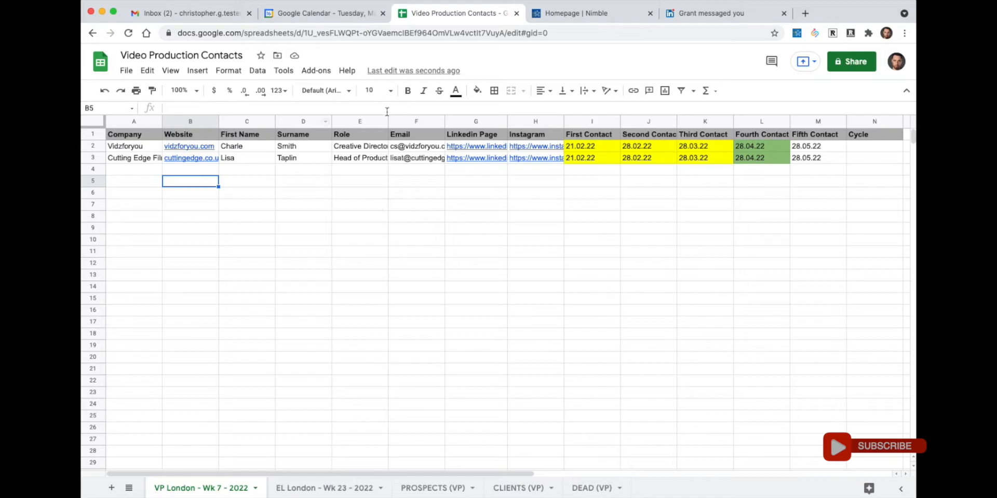
- Copy Vidzforyou's A2:H2 details into A2 of PROSPECTS (VP), then return to the weekly sheet
left_click(141, 147)
left_click_drag(144, 147, 536, 150)
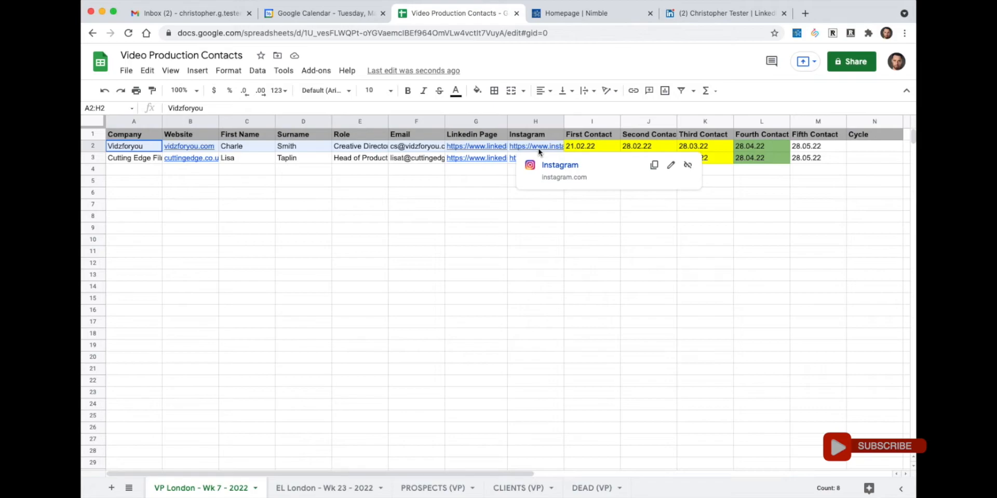
right_click(133, 145)
mouse_move(145, 151)
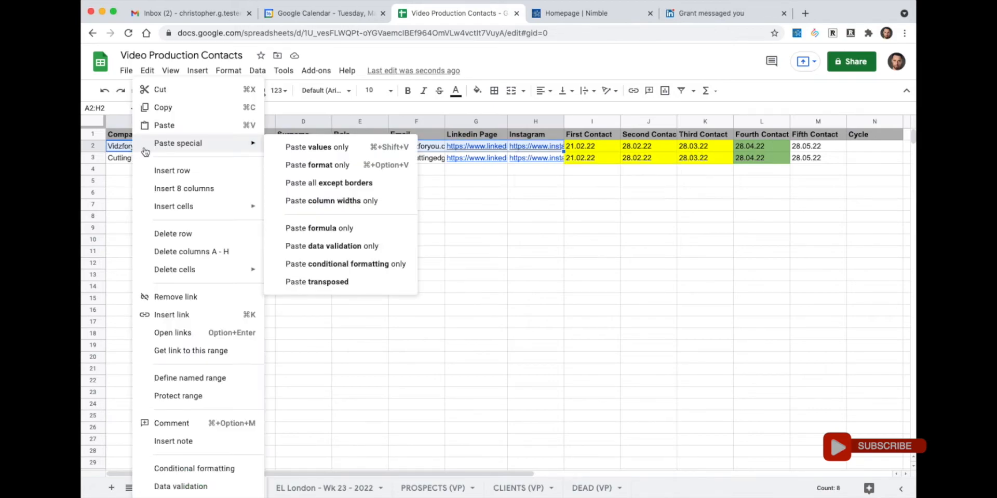
left_click(171, 110)
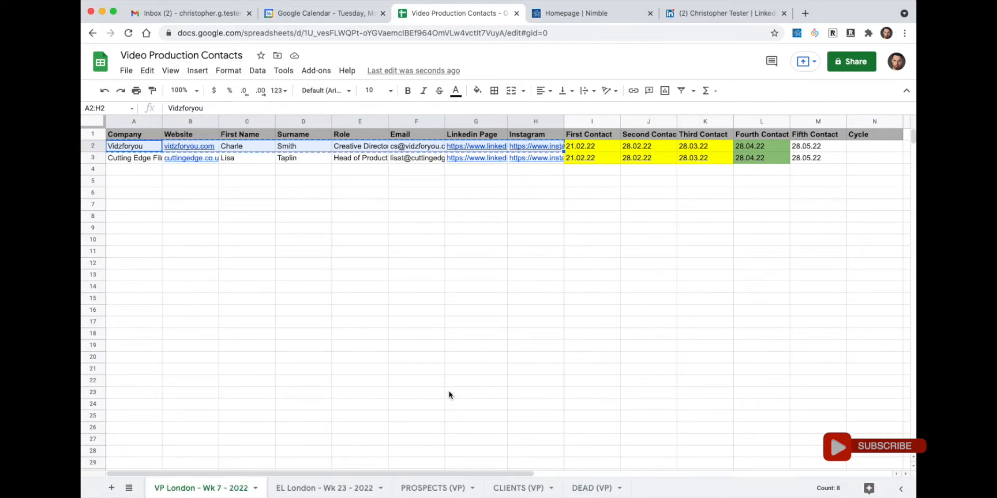
left_click(429, 491)
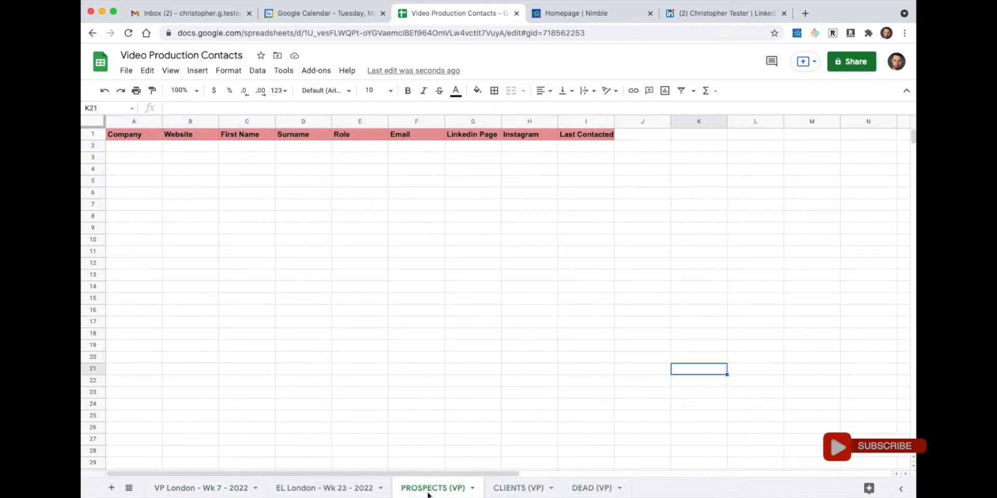
left_click(134, 151)
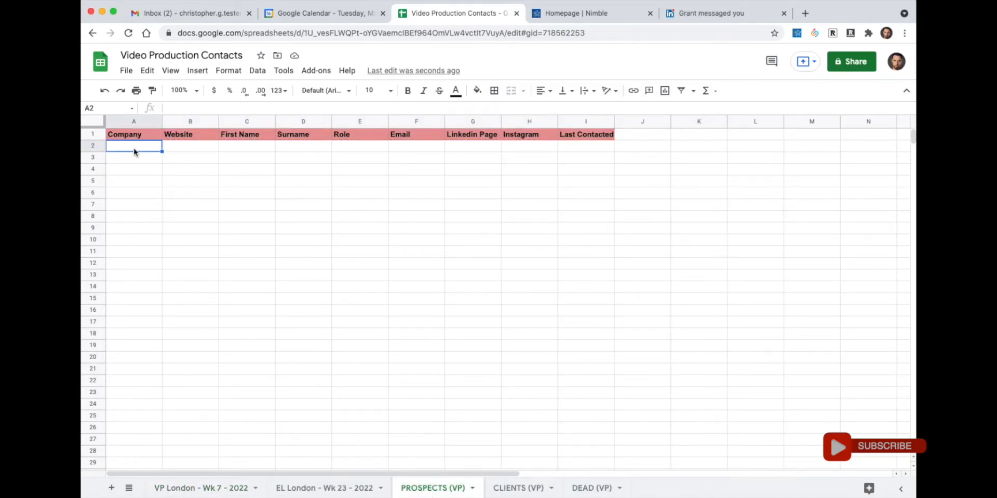
right_click(135, 152)
mouse_move(135, 153)
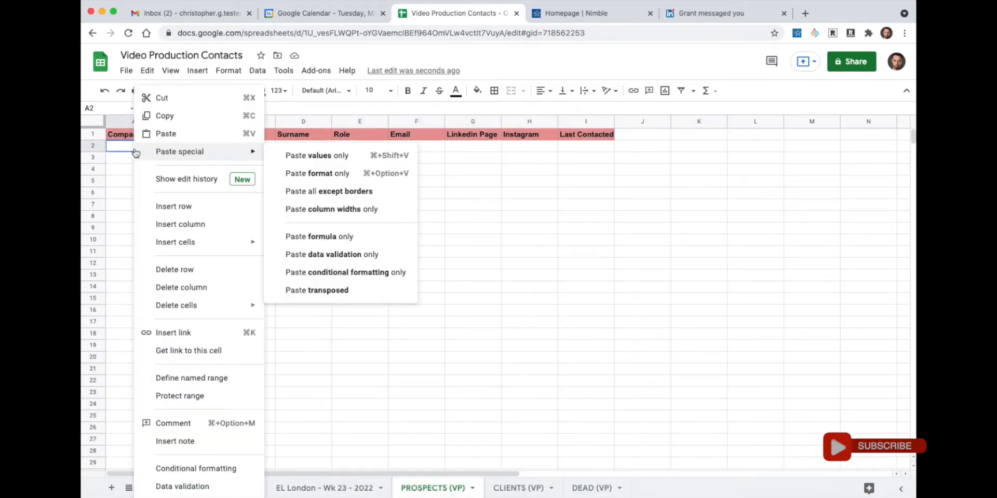
left_click(172, 136)
left_click(448, 205)
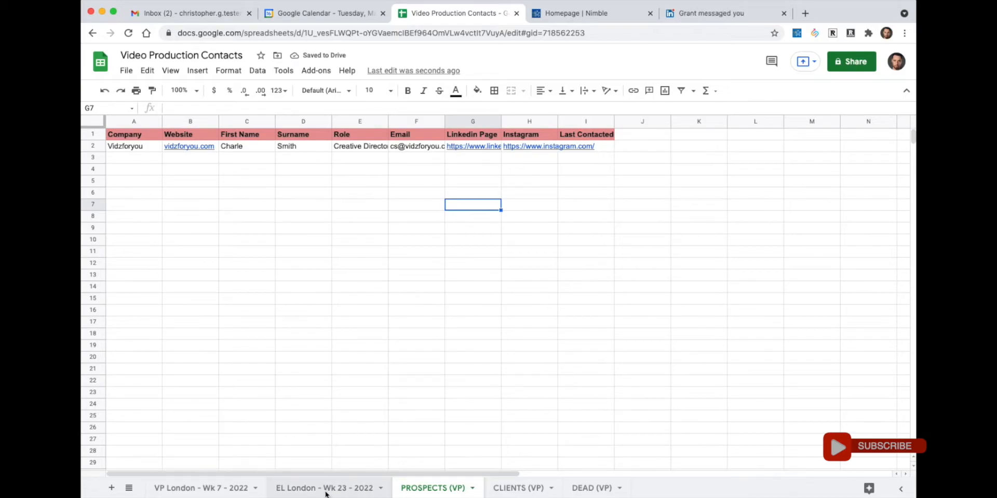
left_click(189, 489)
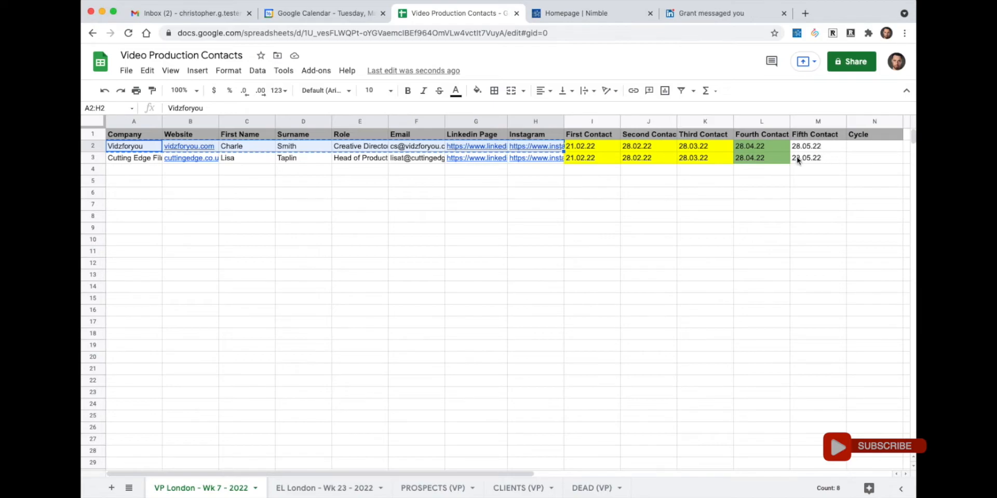
- Copy the third contact date 28.03.22 from K2 into the PROSPECTS (VP) Last Contacted cell
left_click(750, 148)
right_click(751, 148)
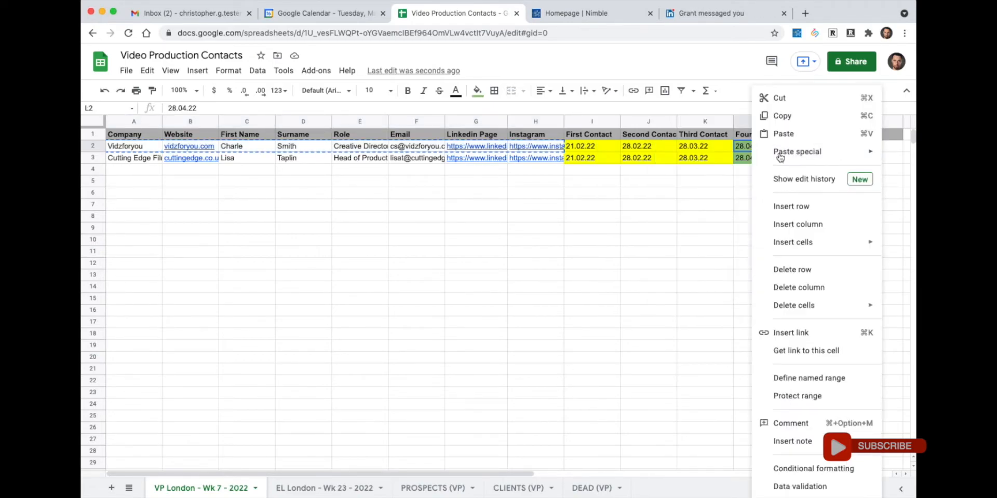
left_click(712, 152)
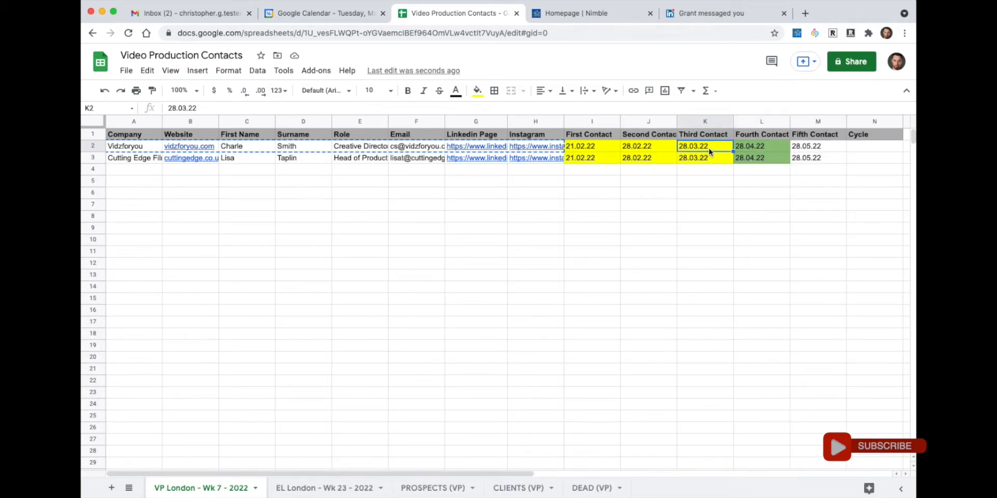
right_click(709, 148)
left_click(737, 116)
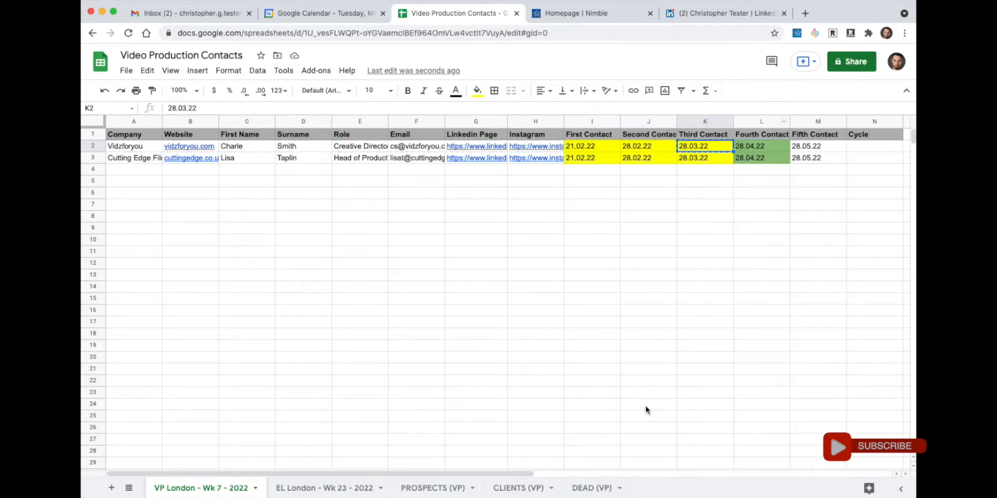
left_click(432, 488)
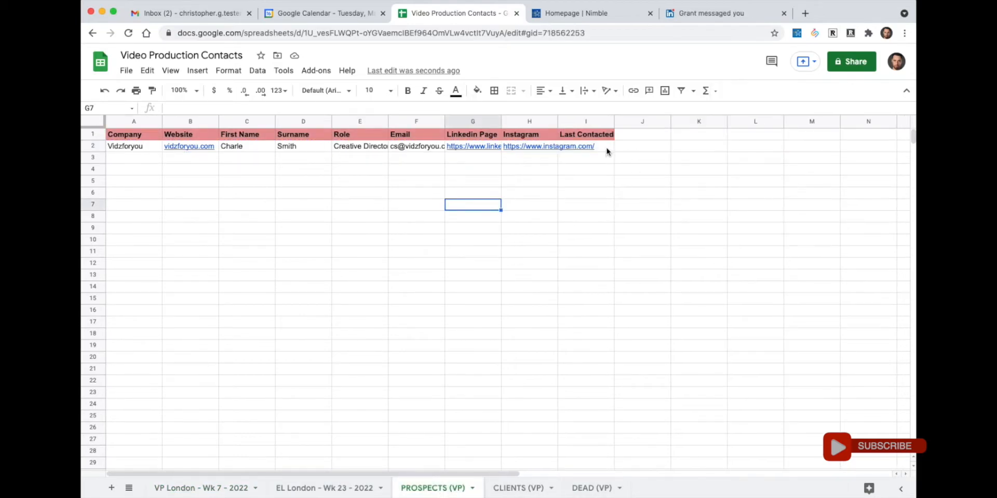
right_click(609, 151)
left_click(637, 134)
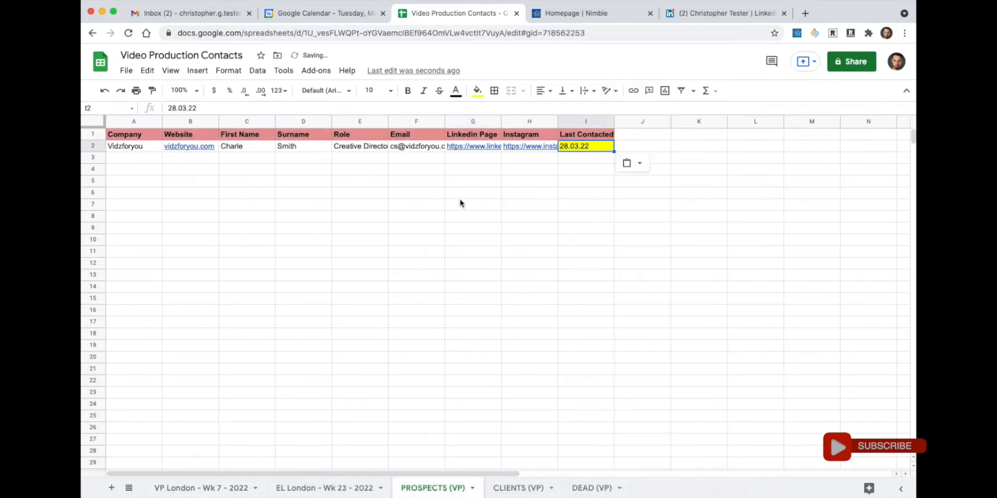
- Review the pasted prospect entry, then return to the weekly sheet and bring up row 2's actions
left_click(404, 195)
left_click_drag(145, 147, 566, 143)
left_click(604, 146)
left_click(599, 162)
key("Up")
left_click(227, 496)
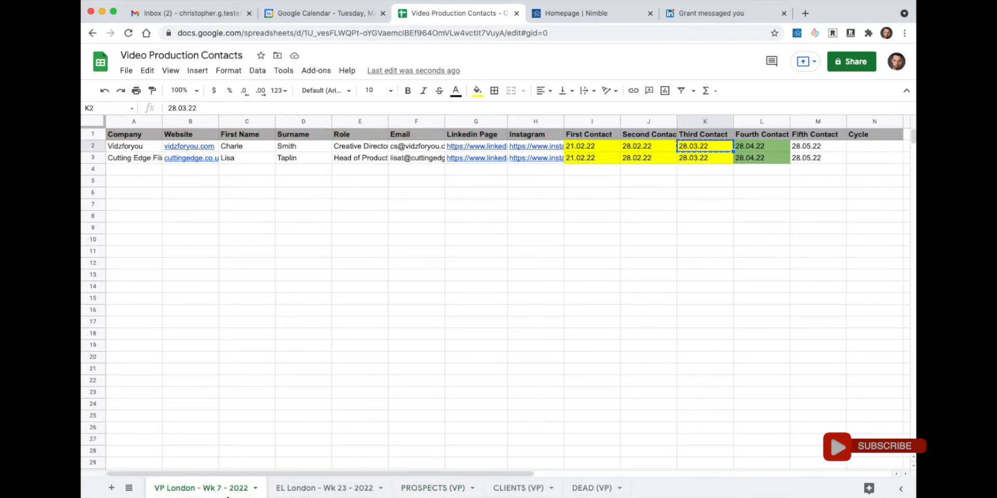
left_click(94, 146)
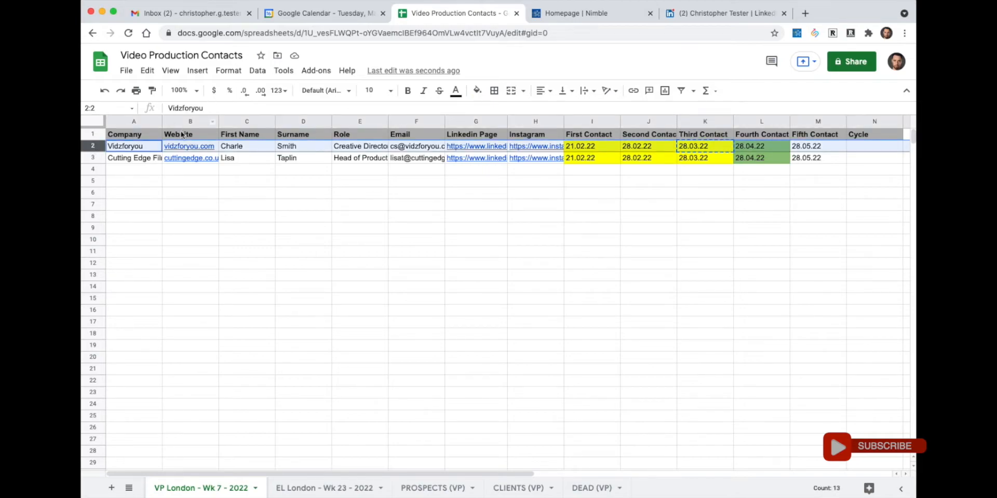
right_click(95, 146)
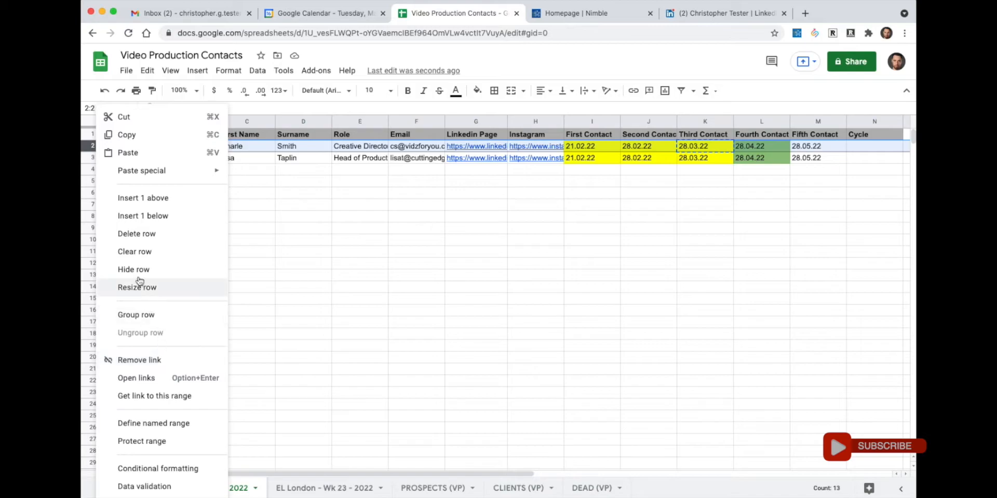
- Delete the Vidzforyou row 2 from VP London - Wk 7 - 2022, then open PROSPECTS (VP)
left_click(139, 234)
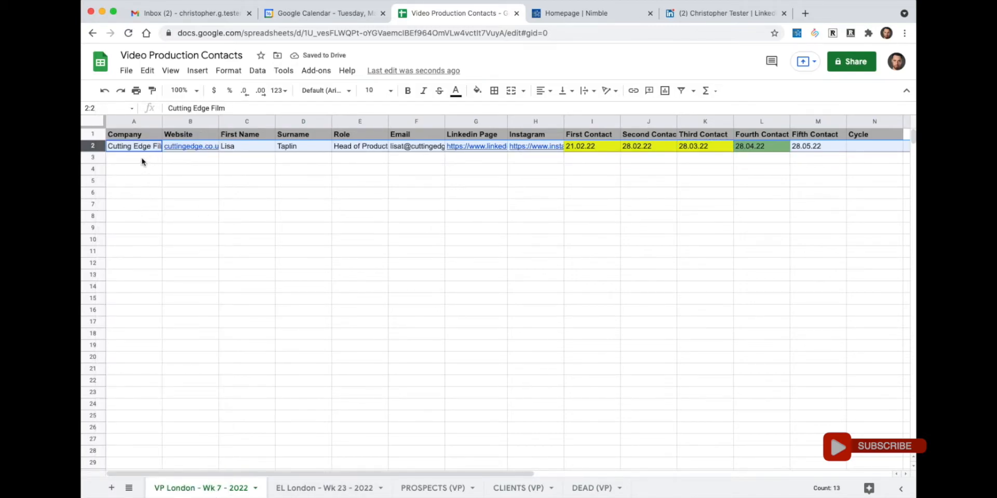
left_click(431, 489)
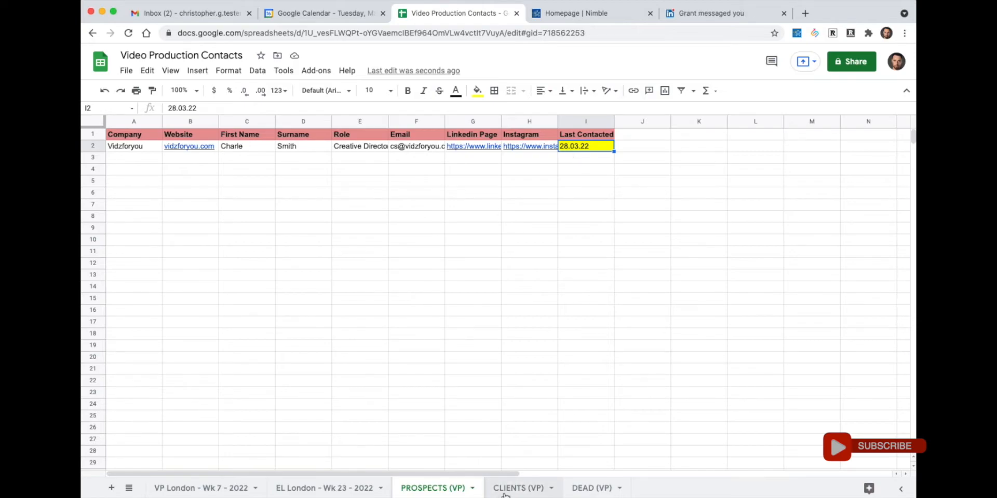
- On the CLIENTS (VP) sheet, type 'Notes' into J1, then erase it again
left_click(505, 493)
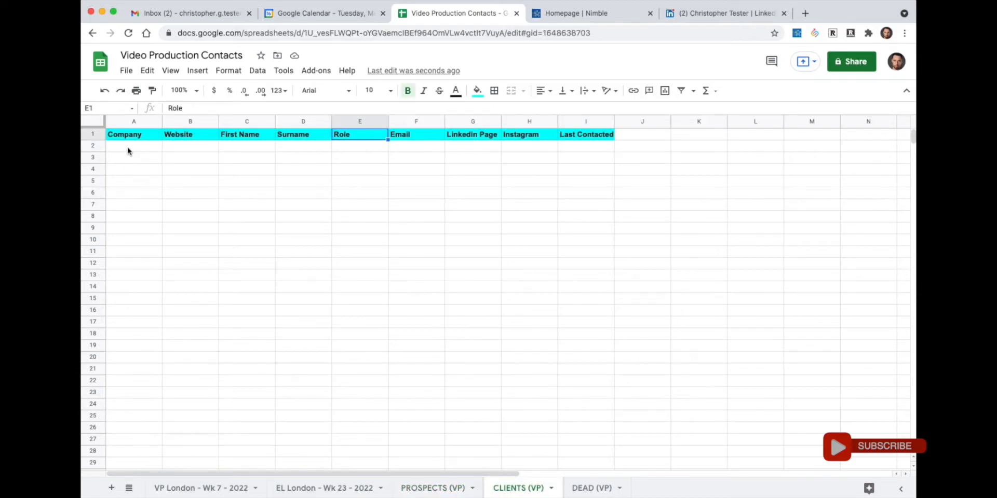
left_click(638, 139)
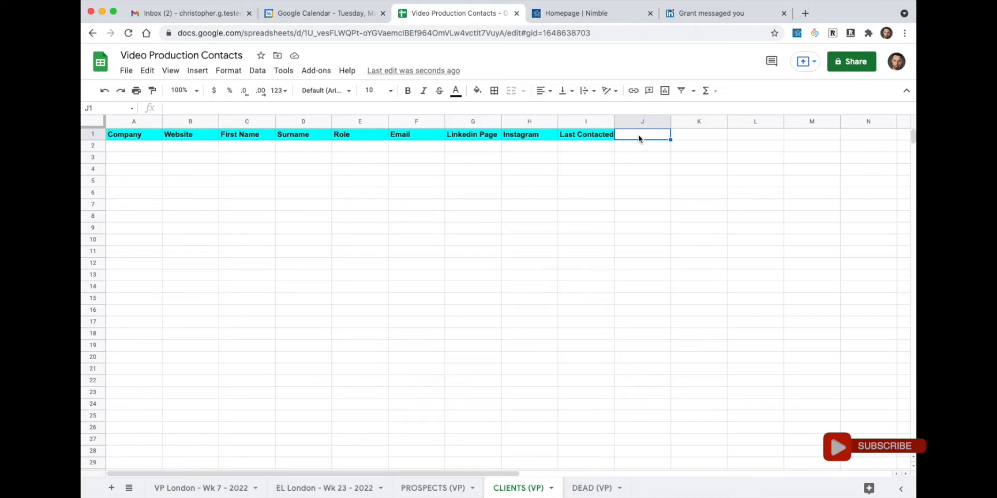
type("Notes")
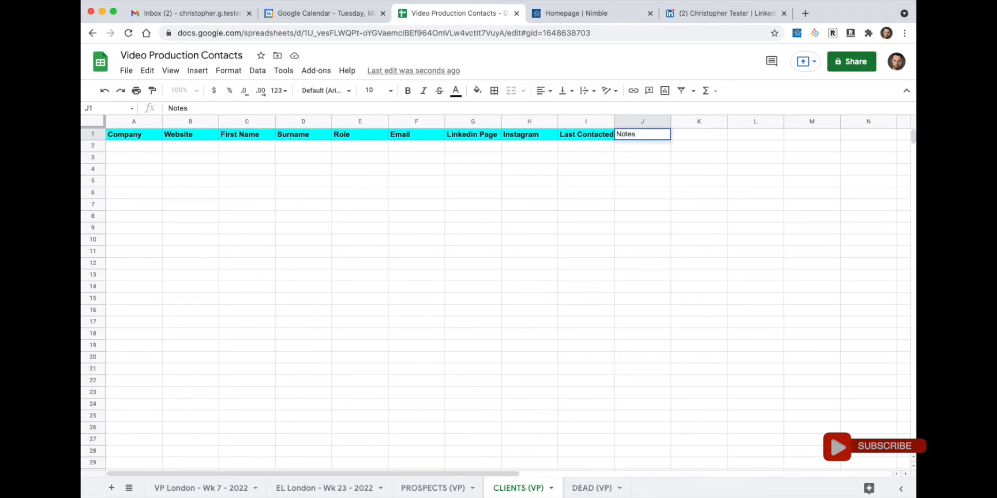
key("BackSpace")
key("BackSpace")
key("BackSpace")
key("BackSpace")
key("BackSpace")
left_click(126, 136)
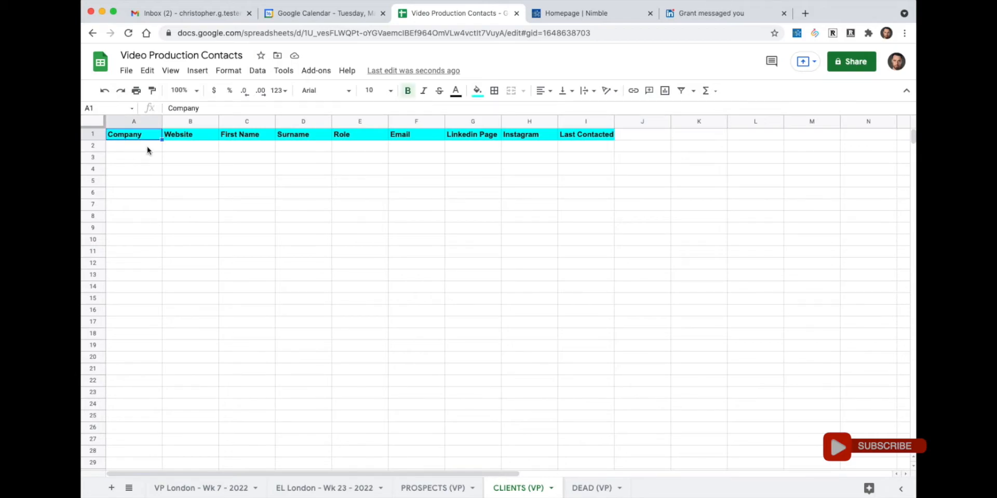
left_click(147, 149)
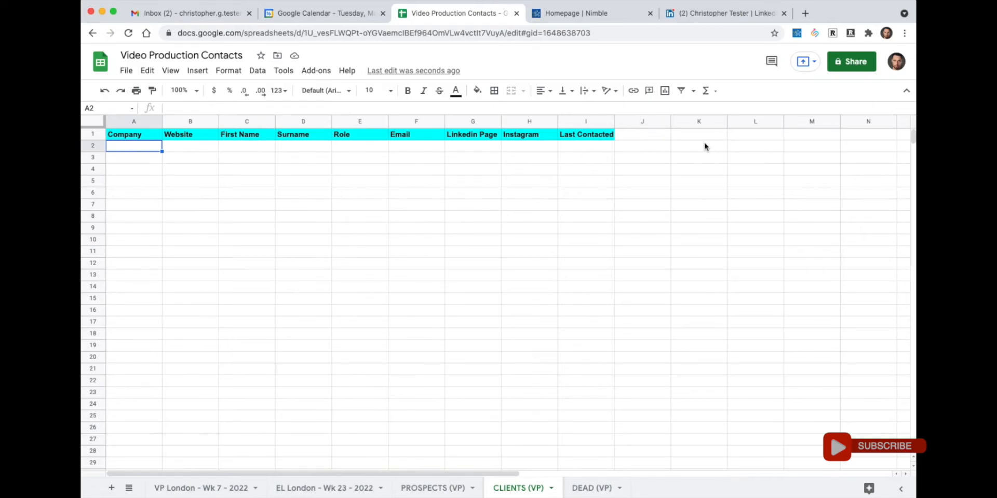
- View the DEAD (VP) and EL London - Wk 23 - 2022 sheets, then go to Nimble's homepage
left_click(585, 496)
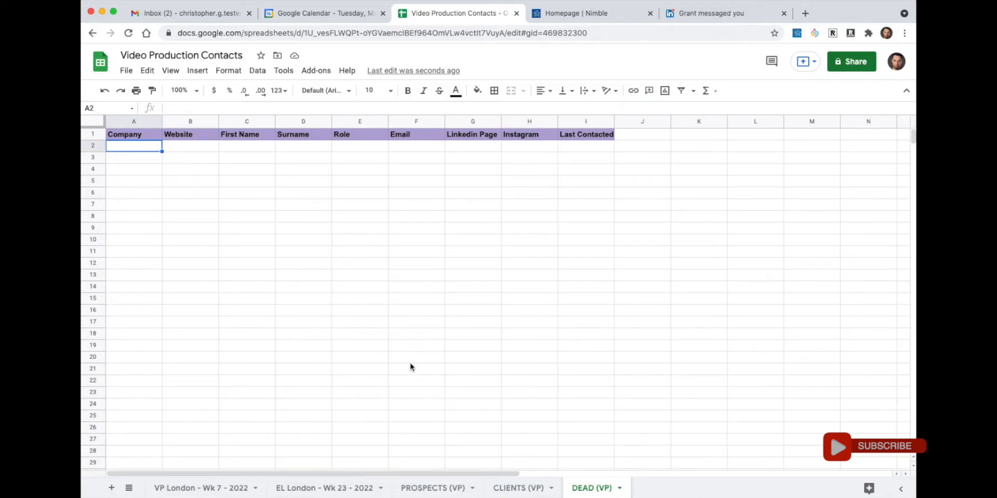
left_click(353, 488)
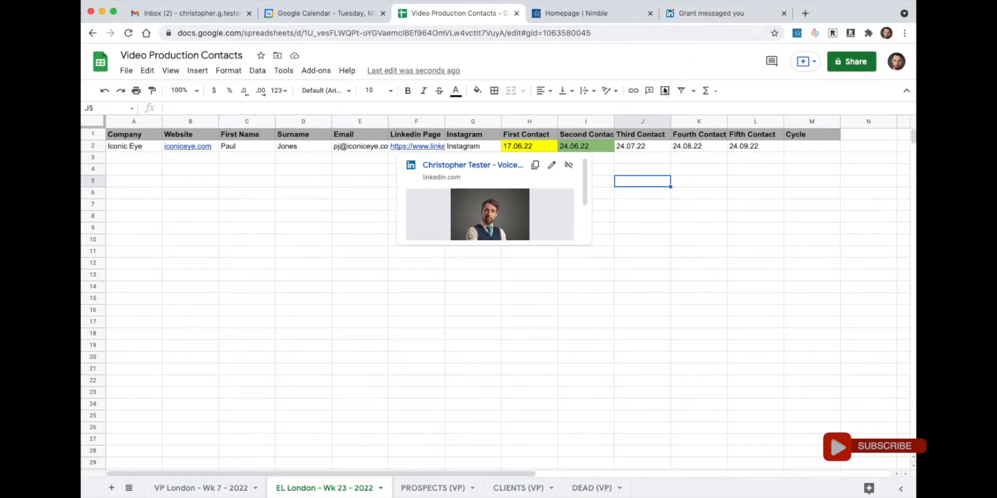
left_click(307, 210)
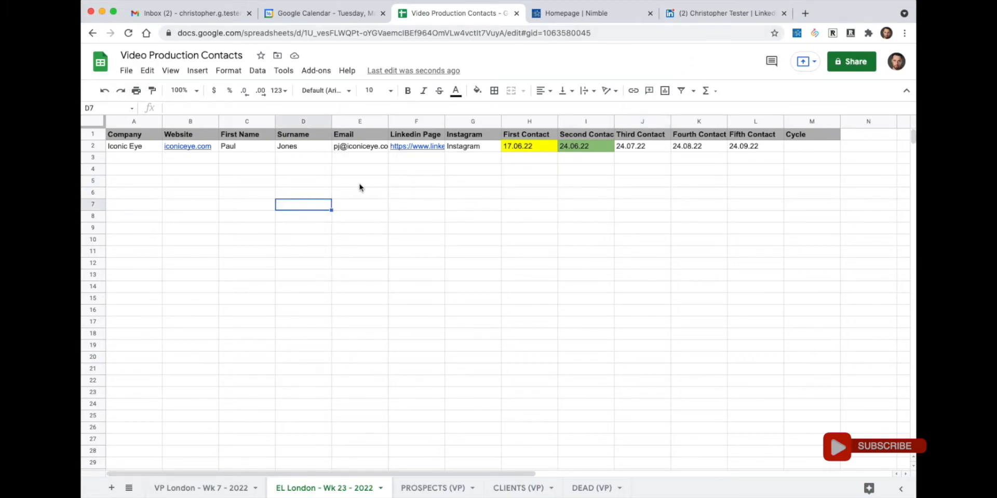
left_click(580, 16)
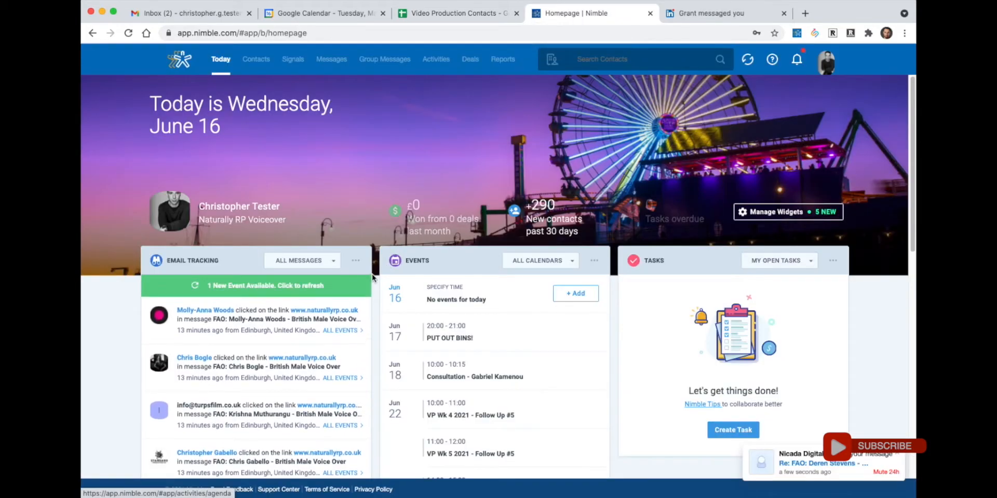
- Load the new Nicada Digital event into email tracking and close its notification
left_click(314, 290)
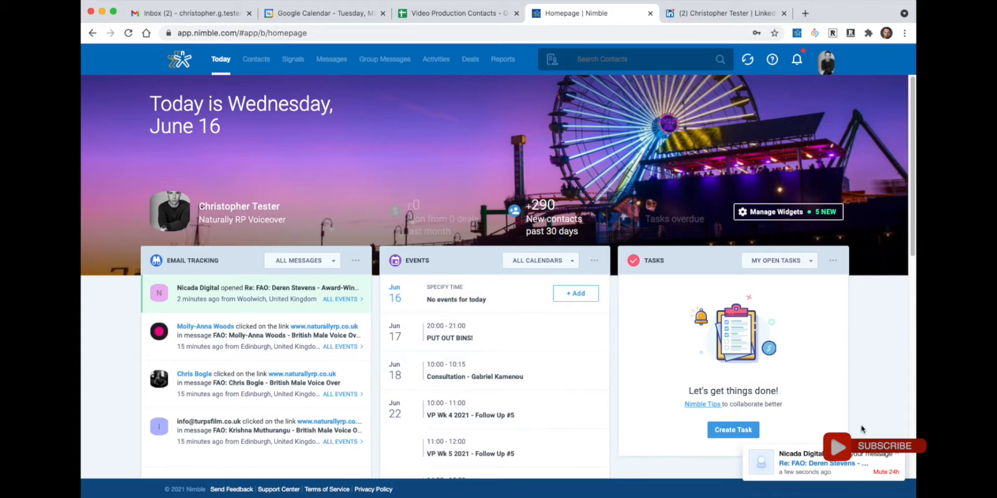
left_click(900, 456)
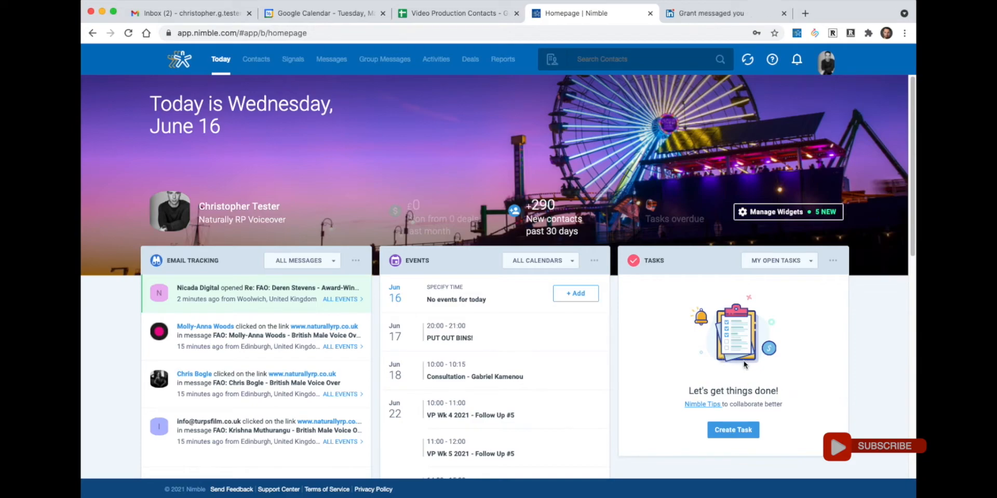
- On the LinkedIn profile, collapse Messaging, scroll to the top and launch Nimble Prospector
left_click(724, 14)
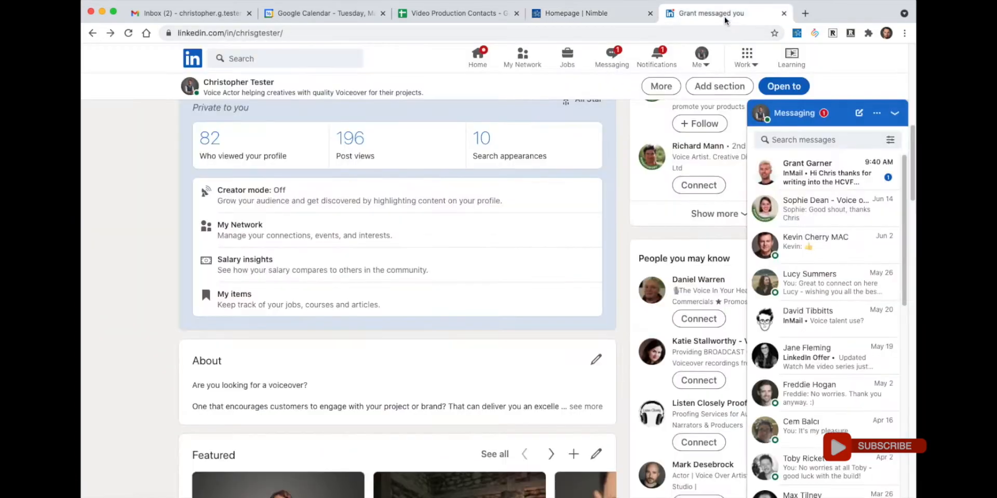
left_click(894, 113)
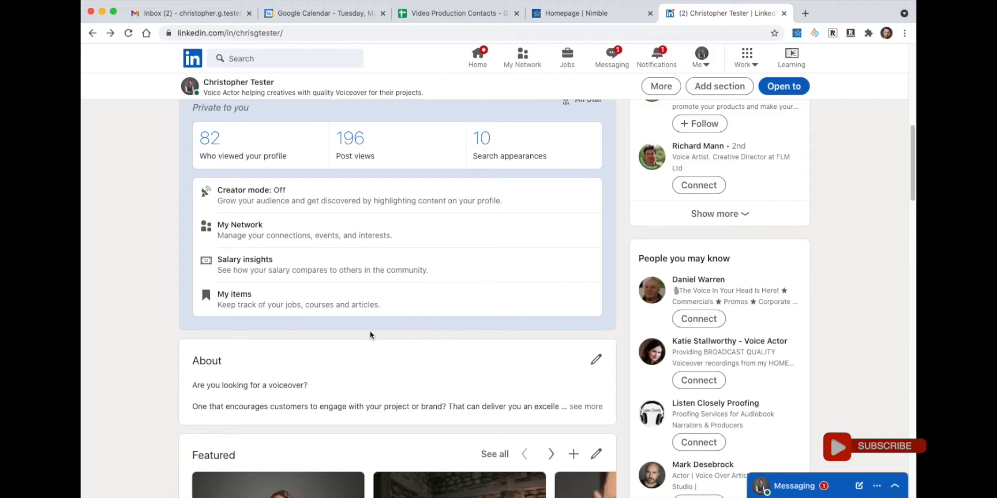
scroll(371, 335, "up", 1)
scroll(371, 335, "up", 10)
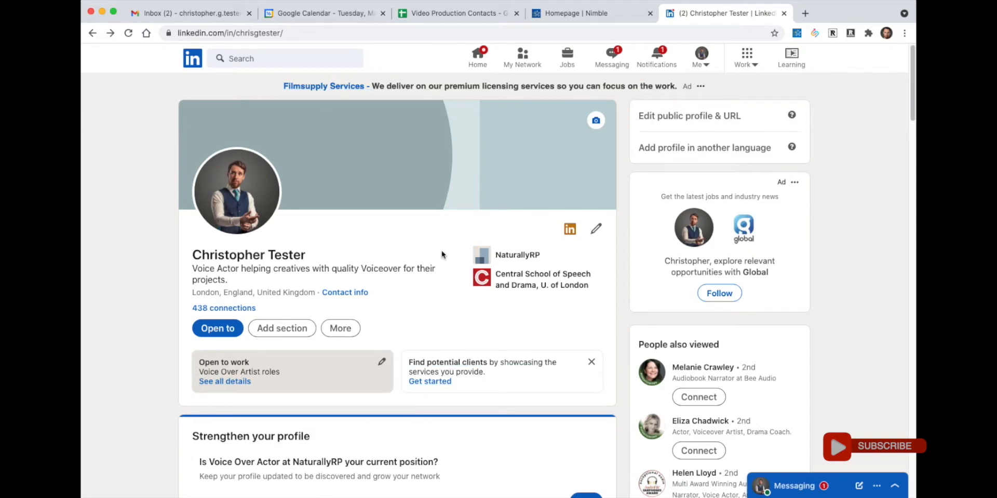
left_click(795, 35)
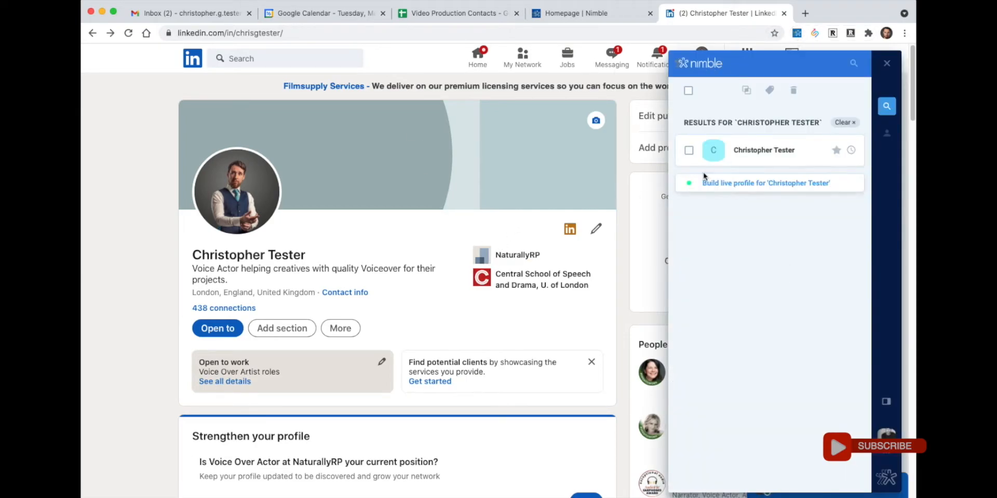
- Open the matched contact's Nimble record from the Prospector panel and start editing it
left_click_drag(191, 254, 313, 255)
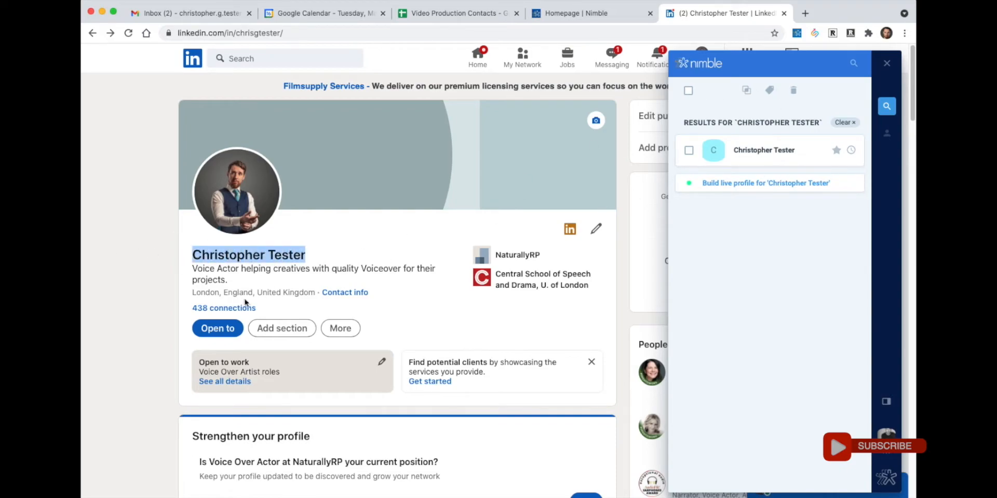
left_click(759, 153)
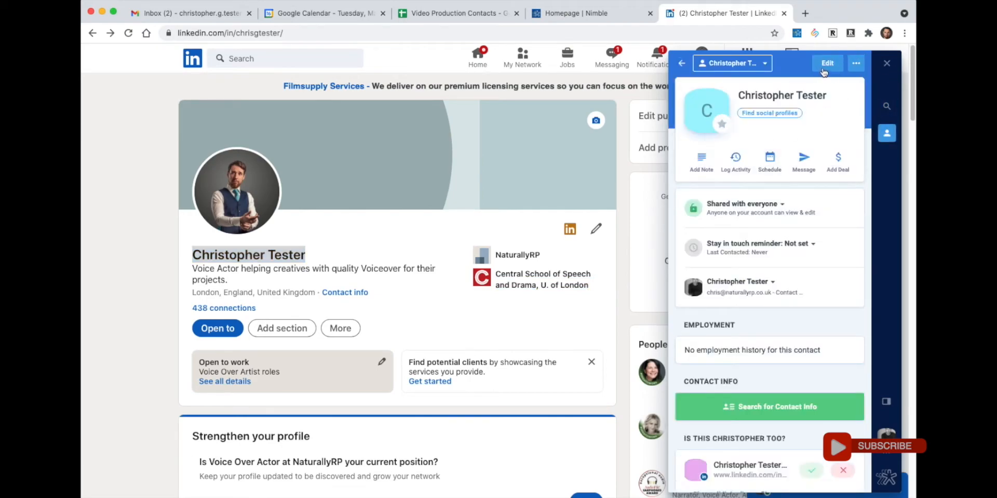
left_click(846, 62)
- Add employment at Naturally RP Voiceover as Creative Director, plus the contact's work email
left_click(723, 217)
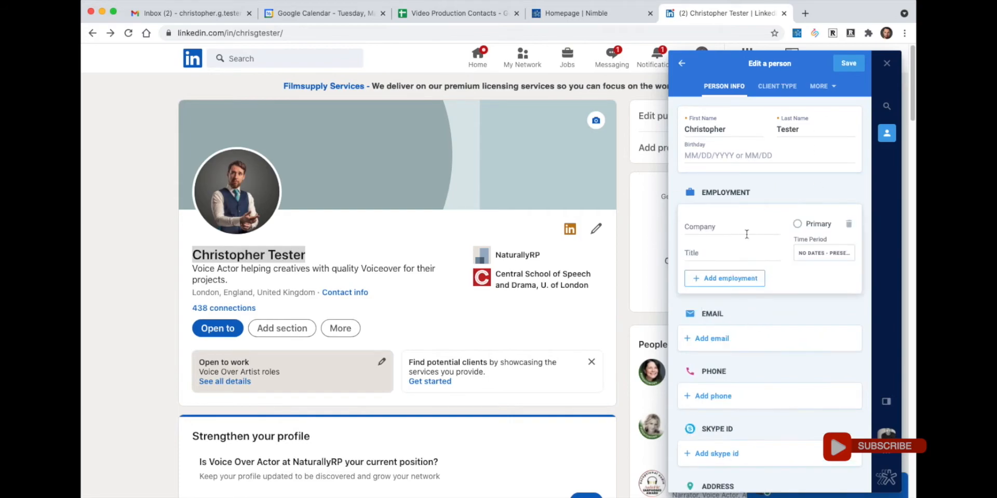
left_click(717, 231)
type("Naturally RP Voicoever")
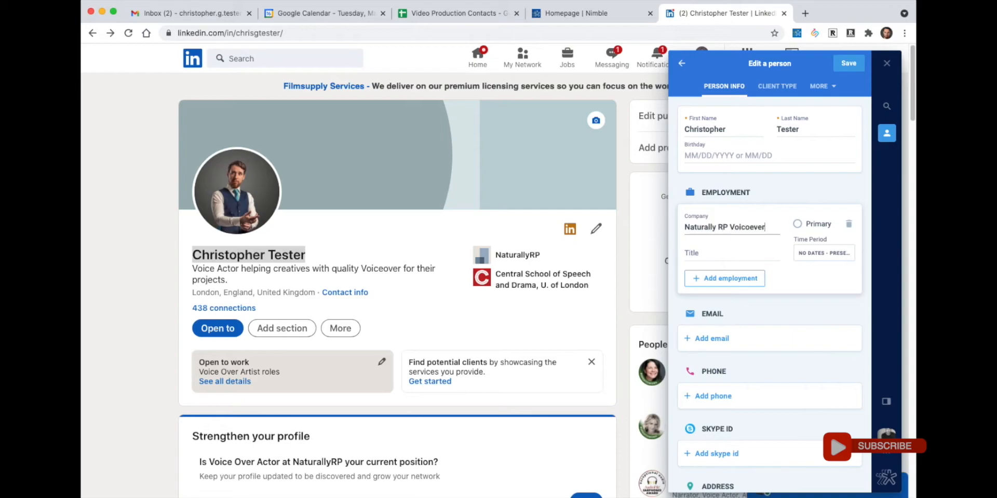
key("Tab")
type("Creative")
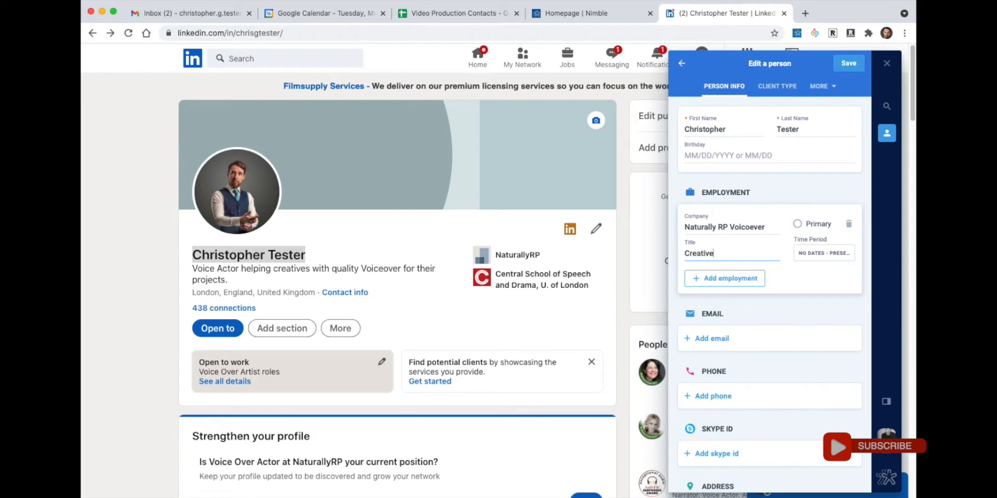
type(" Director")
left_click(714, 339)
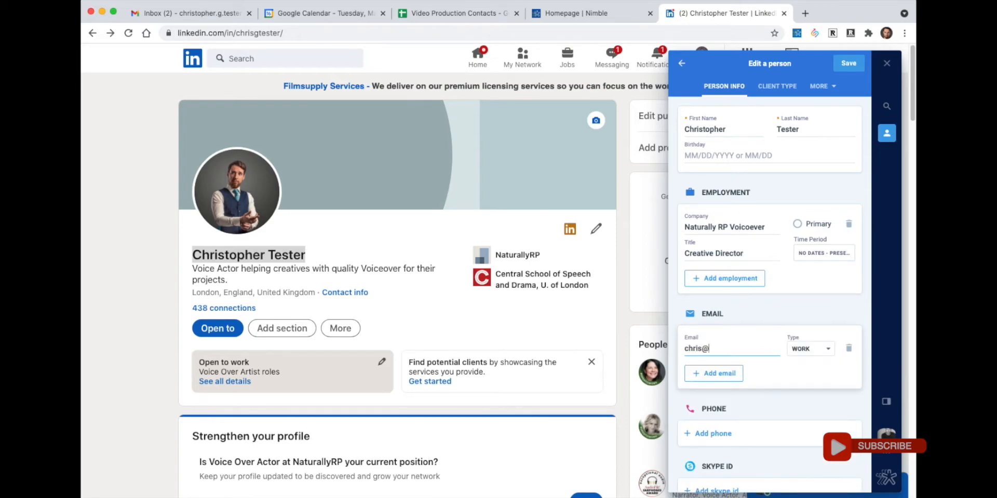
- Set the contact's lead type to Lead and save the record
scroll(757, 410, "down", 4)
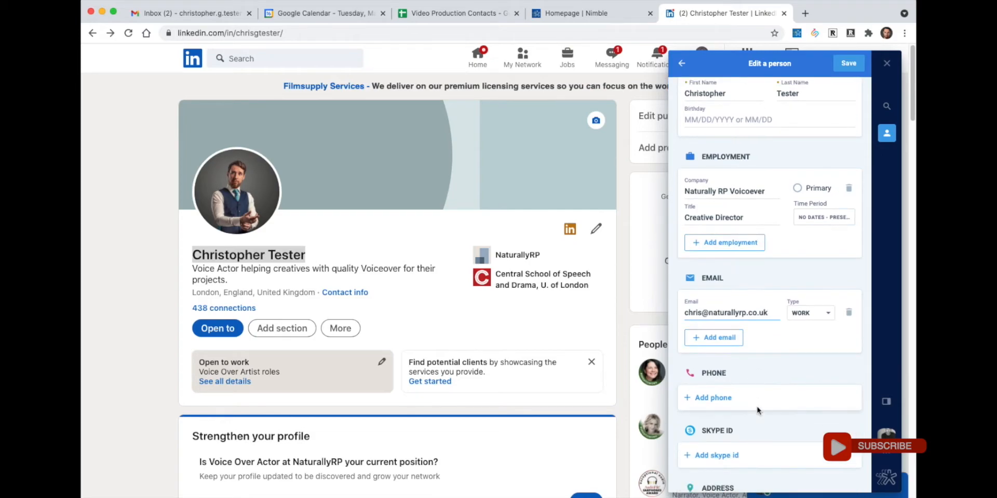
scroll(757, 409, "up", 5)
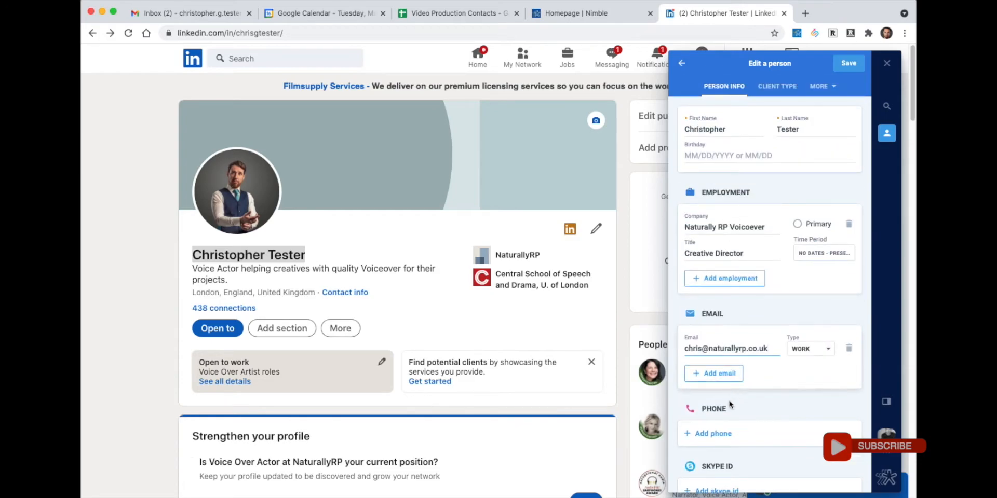
scroll(737, 453, "down", 10)
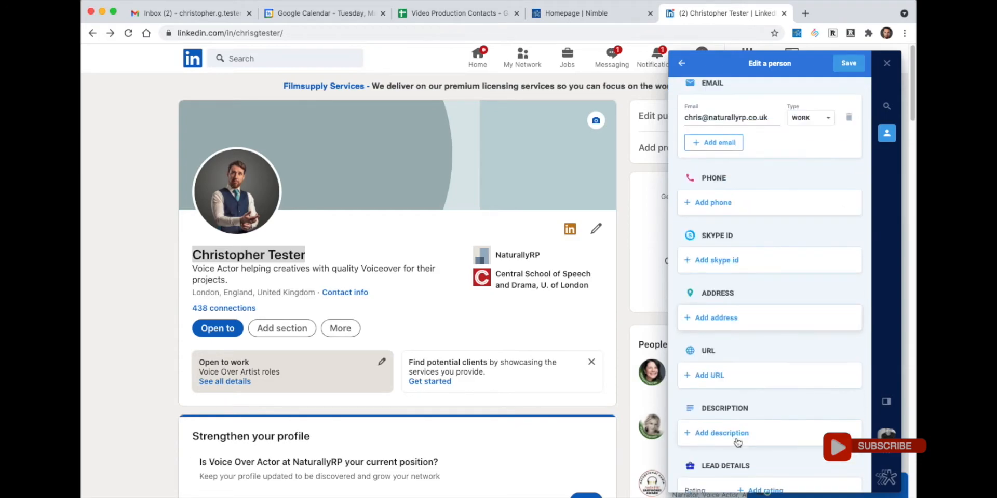
scroll(738, 443, "down", 2)
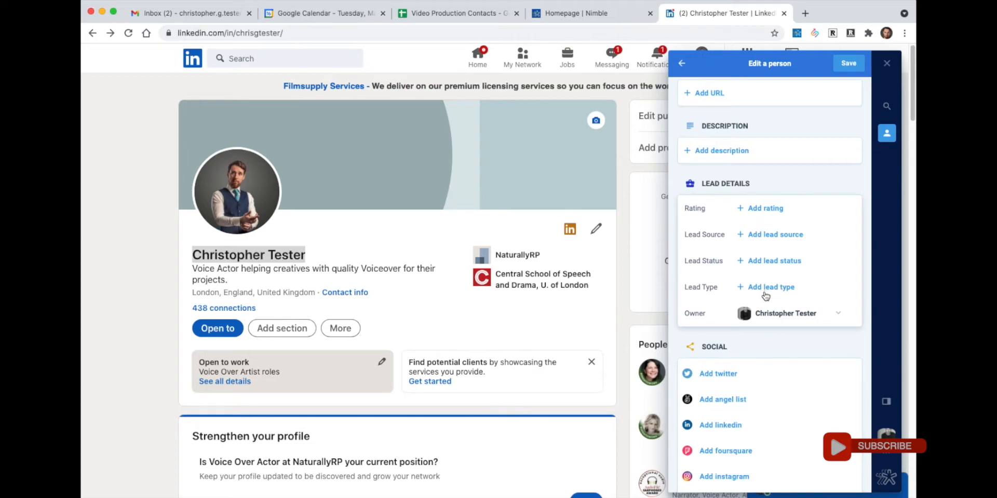
left_click(766, 296)
left_click(766, 294)
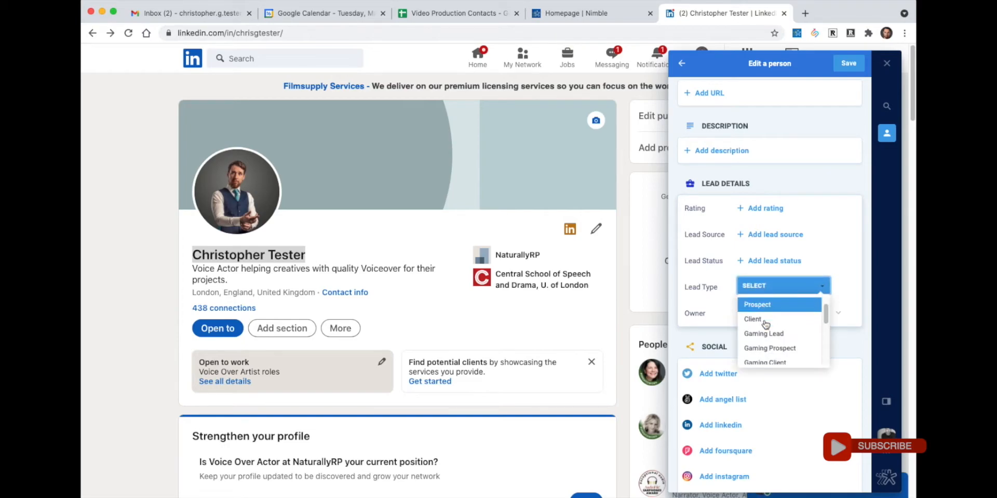
scroll(765, 323, "down", 2)
scroll(763, 319, "up", 3)
left_click(757, 312)
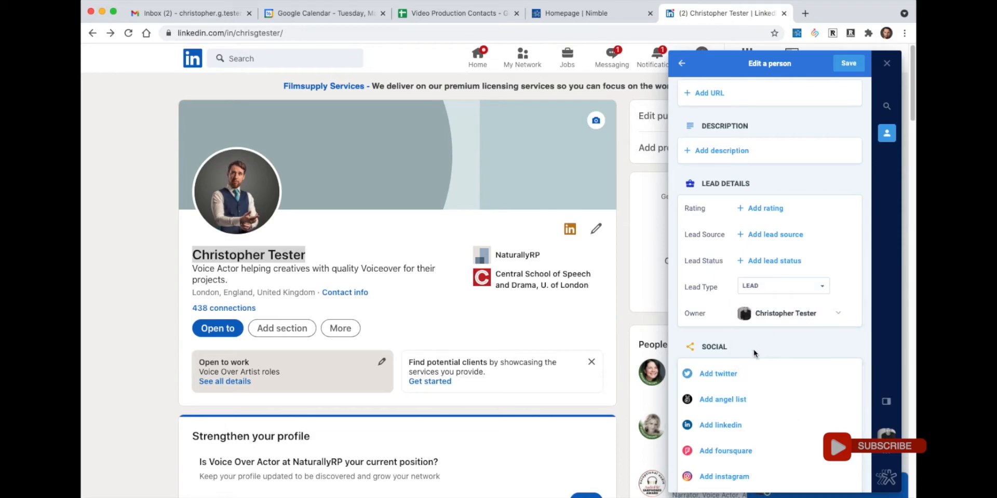
scroll(754, 356, "up", 3)
scroll(754, 356, "down", 2)
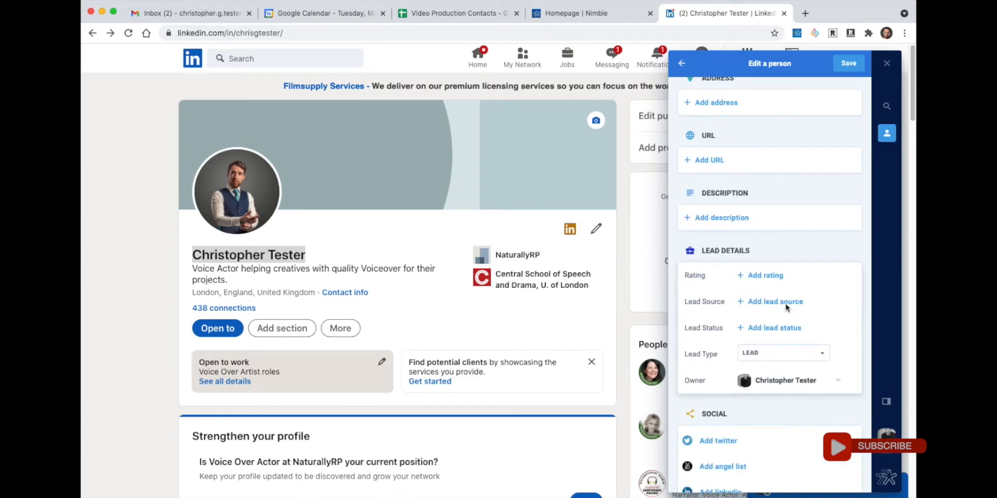
left_click(844, 68)
- Enter the tag text 'VP London - Wk 7 - 2022' and copy it to the clipboard
scroll(772, 312, "down", 3)
scroll(772, 313, "down", 5)
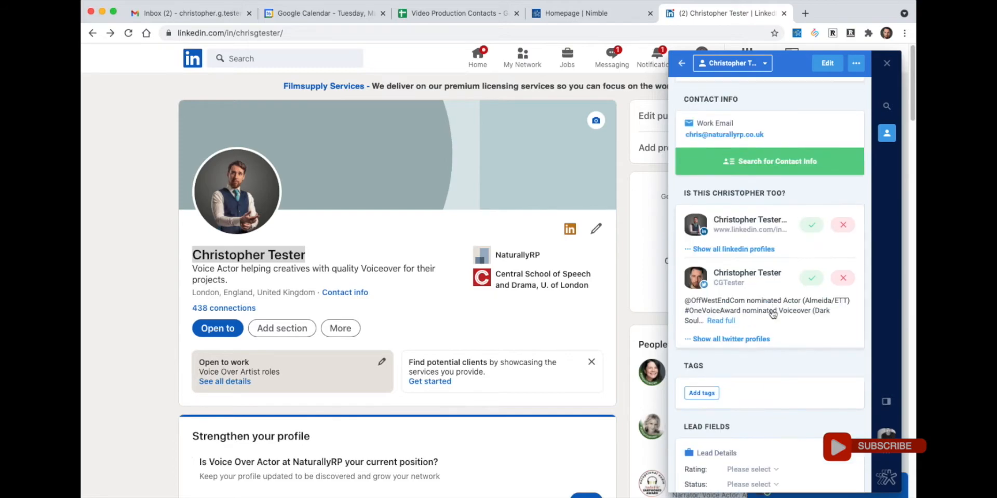
left_click(699, 388)
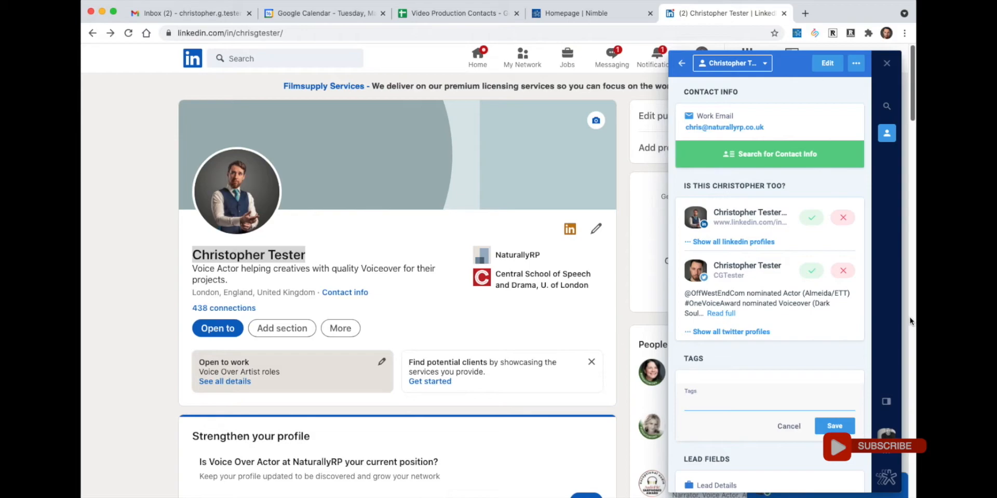
type("V")
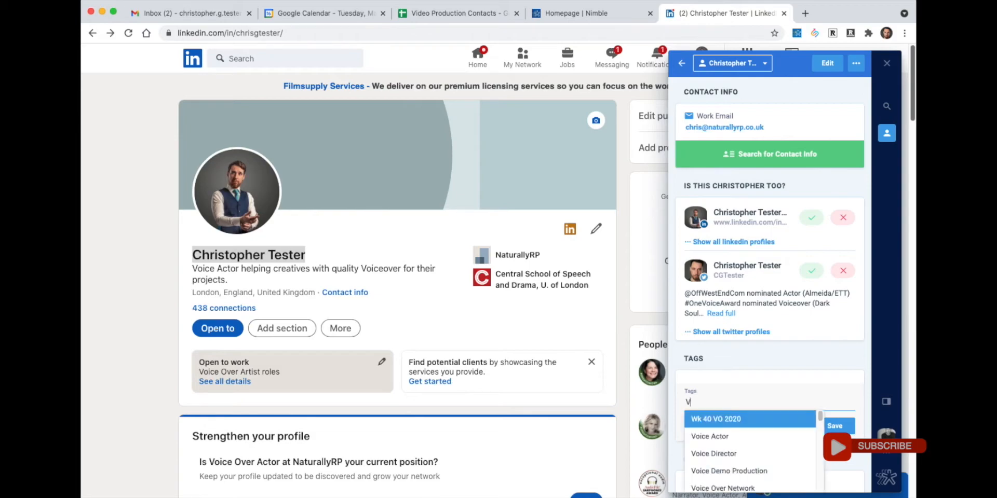
type("P Lond")
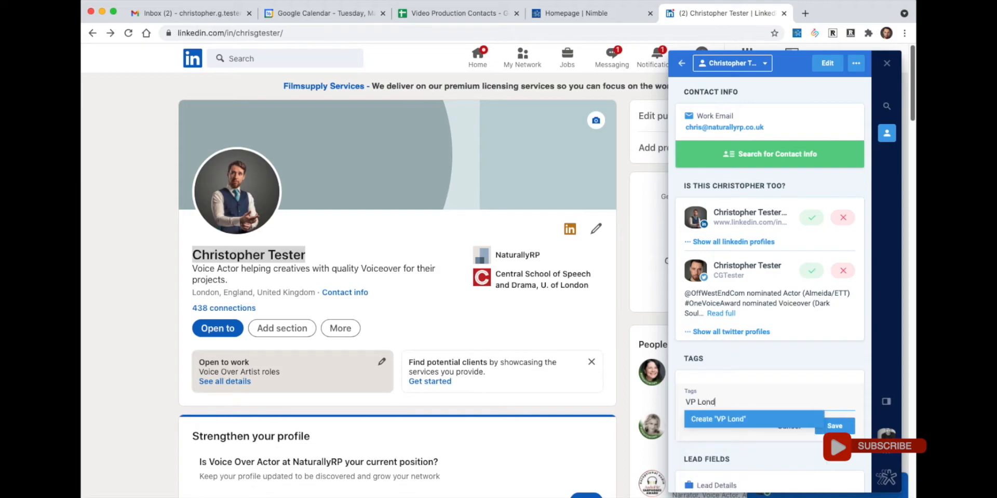
type("on - Wk 7 - 2022")
triple_click(759, 402)
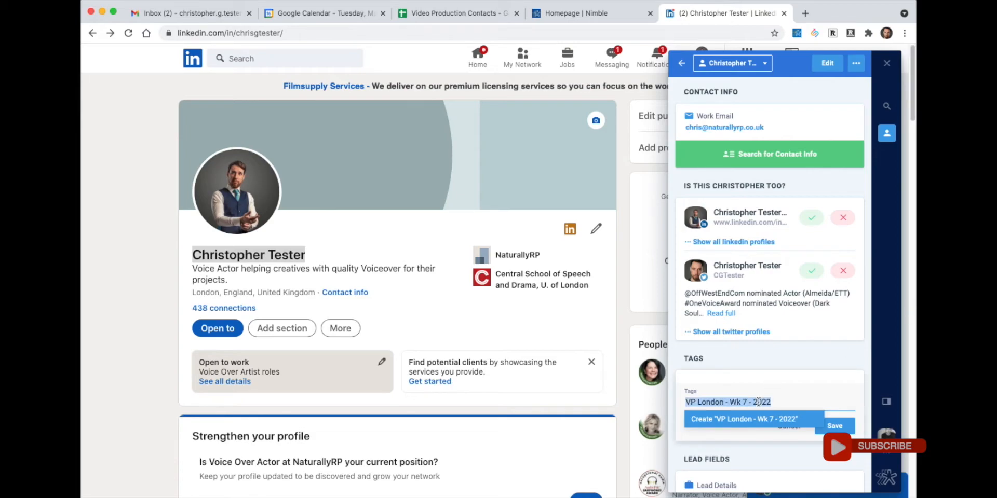
right_click(759, 403)
left_click(785, 482)
left_click(836, 426)
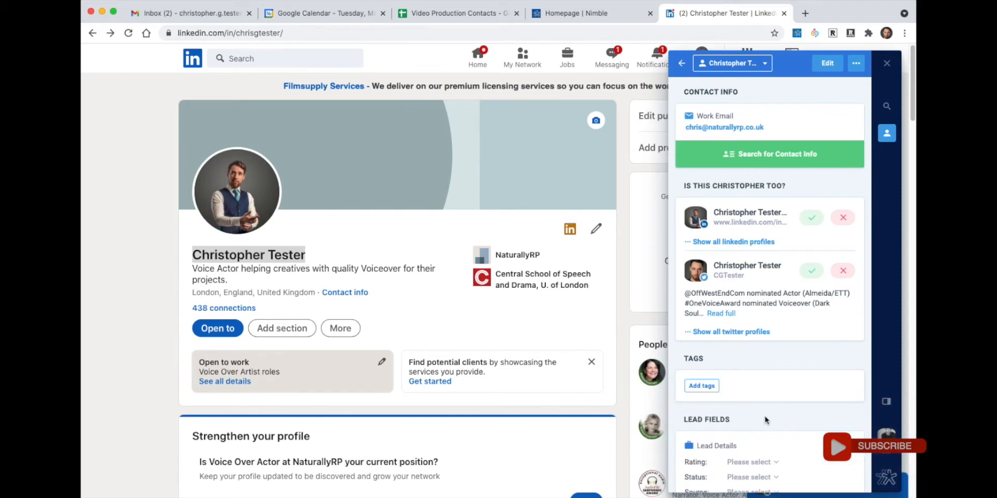
- Paste the name to create the 'VP London - Wk 7 - 2022' tag and save it on the contact
left_click(702, 386)
key("super+v")
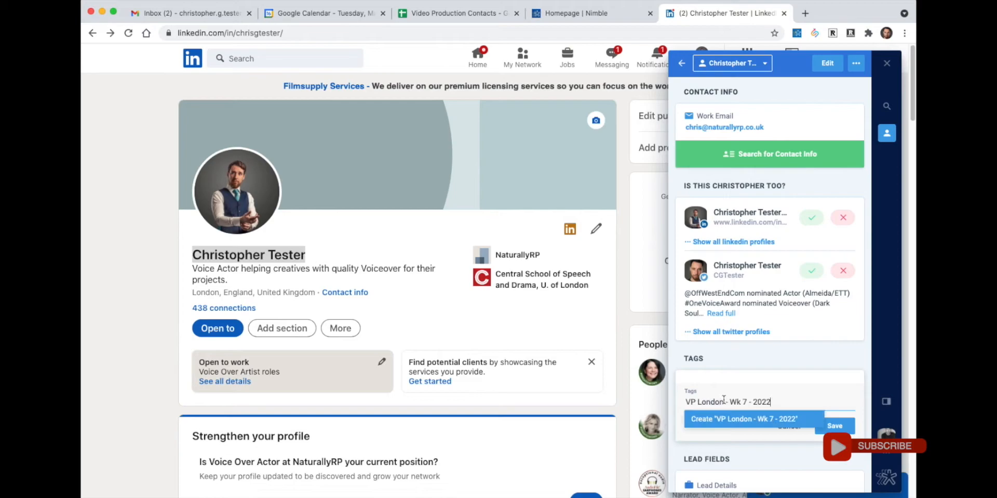
left_click(781, 420)
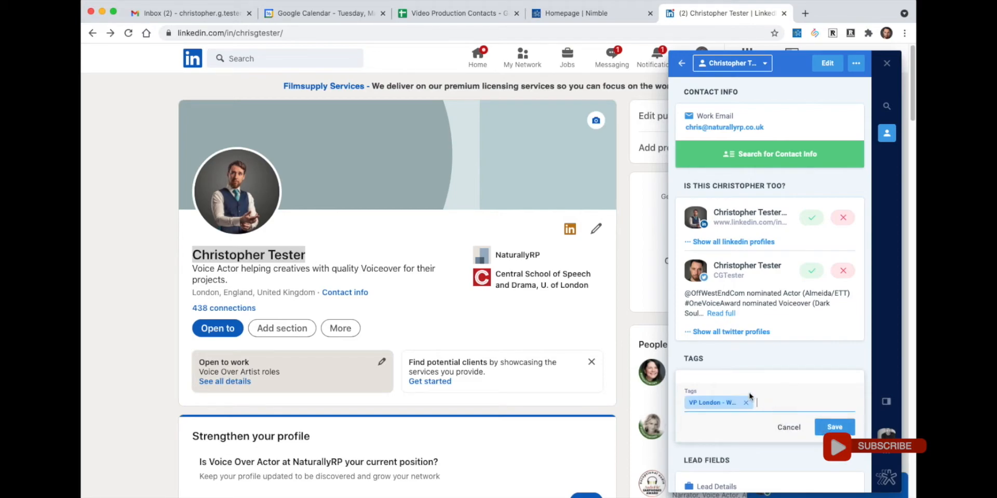
left_click(834, 427)
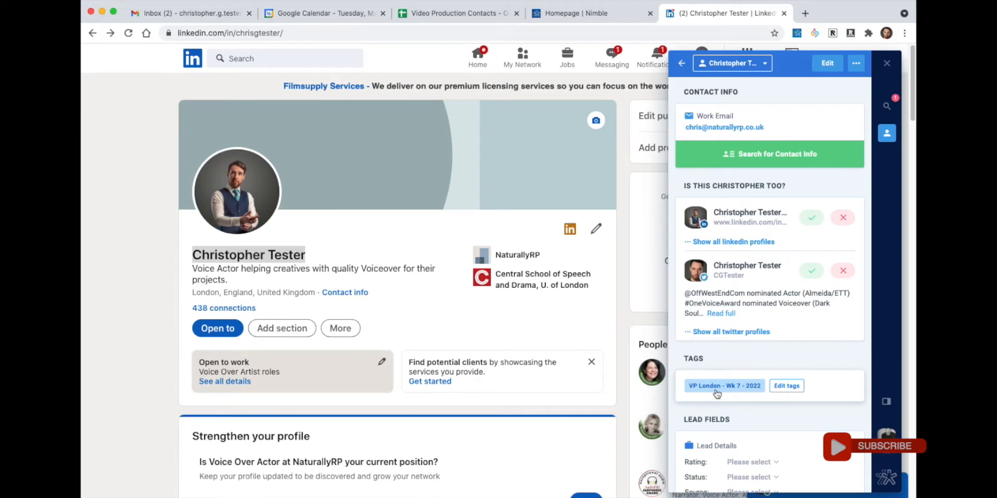
scroll(717, 395, "down", 4)
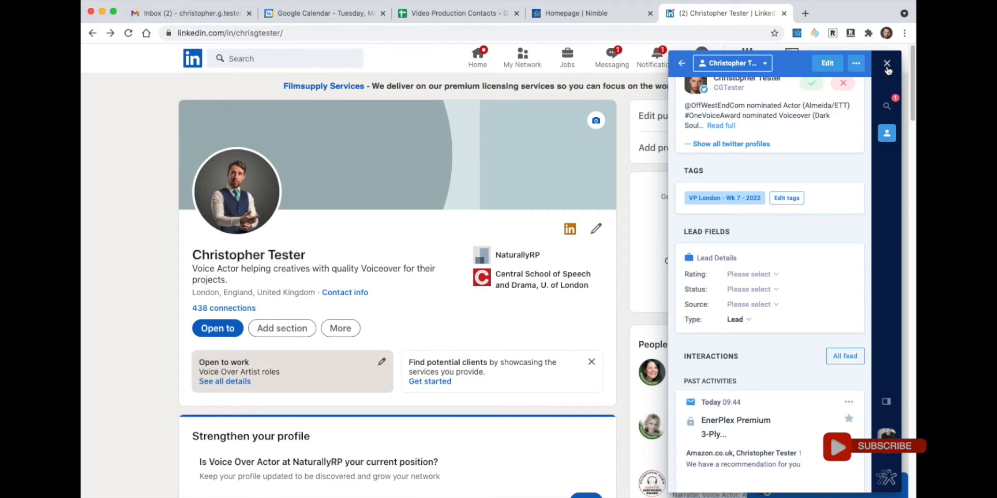
left_click(886, 65)
- From the Nimble tab's Contacts list, begin a new blank segment search
left_click(579, 16)
left_click(256, 59)
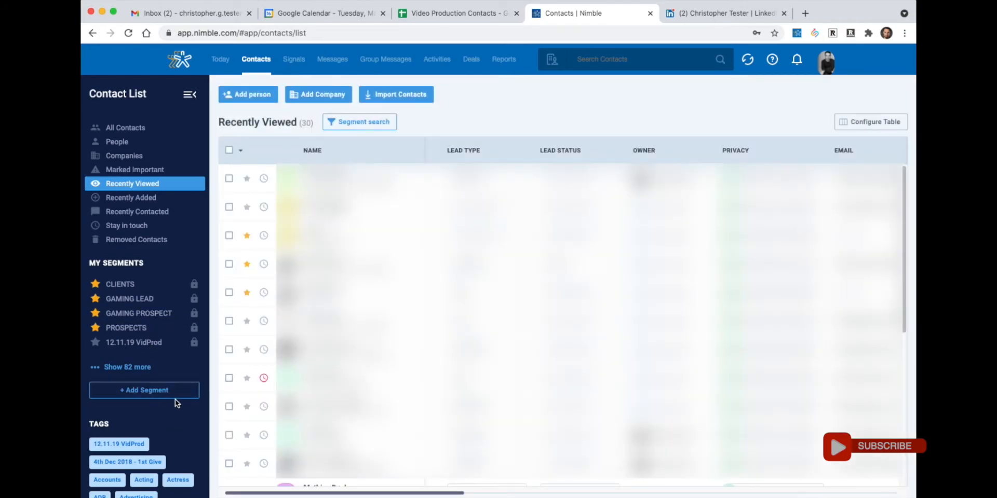
left_click(159, 394)
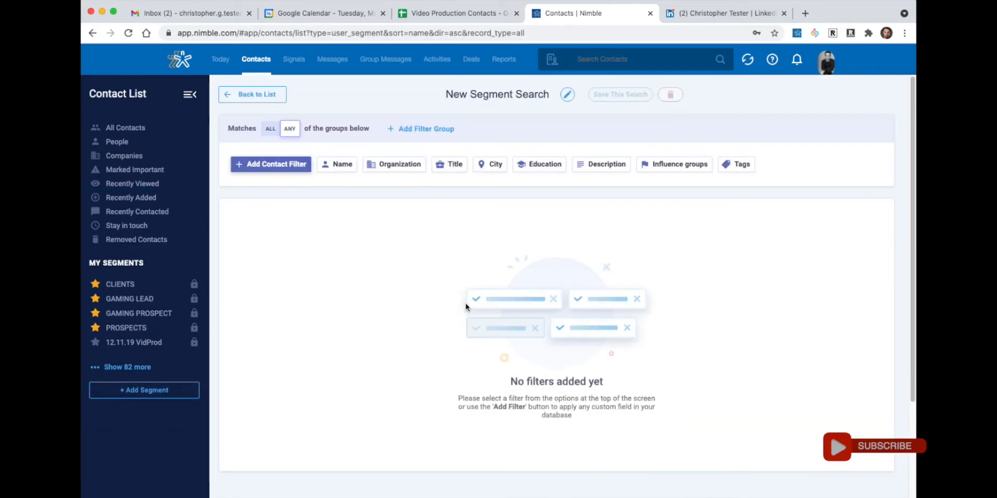
- Add a contact filter where lead type is Lead
left_click(298, 172)
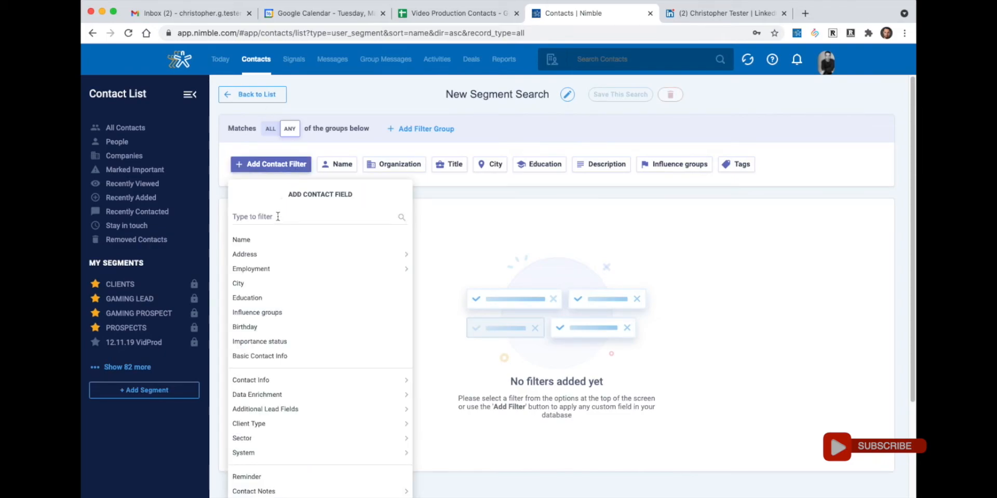
type("tag")
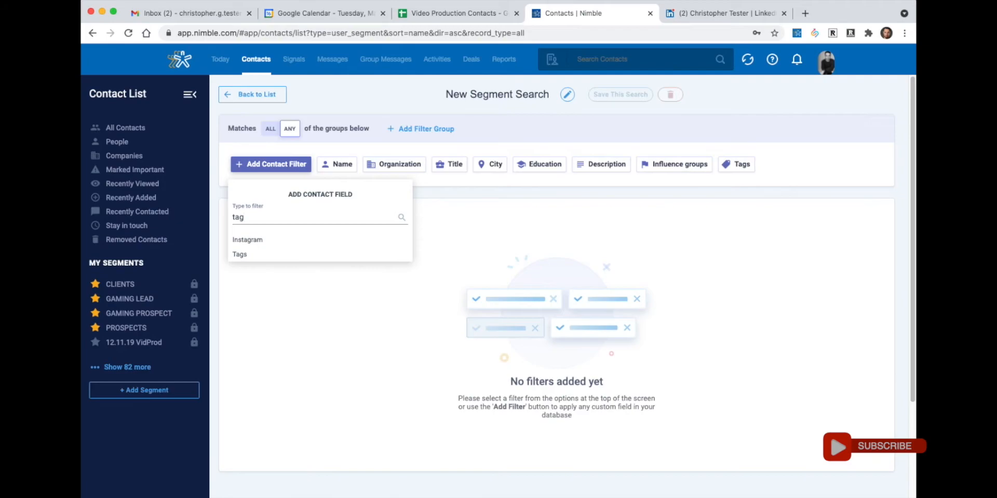
key("BackSpace")
key("BackSpace")
key("BackSpace")
type("lead type")
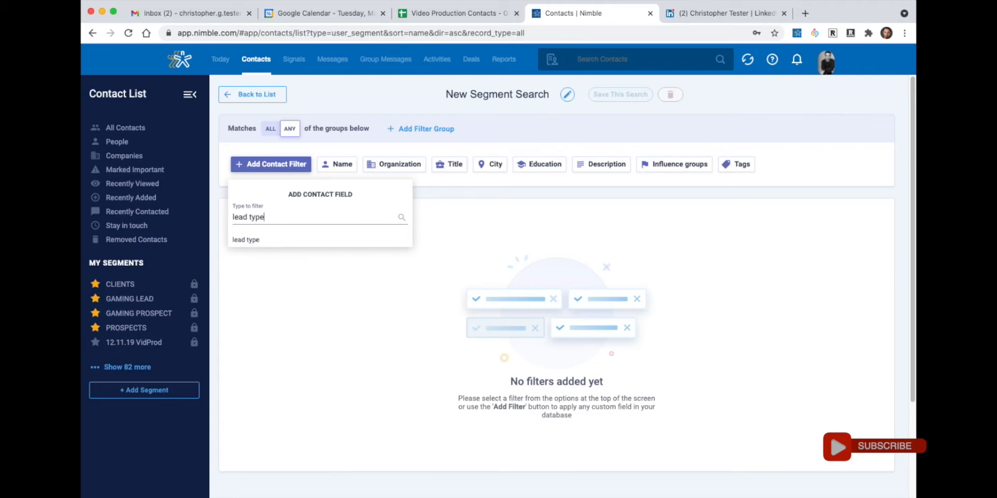
left_click(257, 242)
left_click(239, 214)
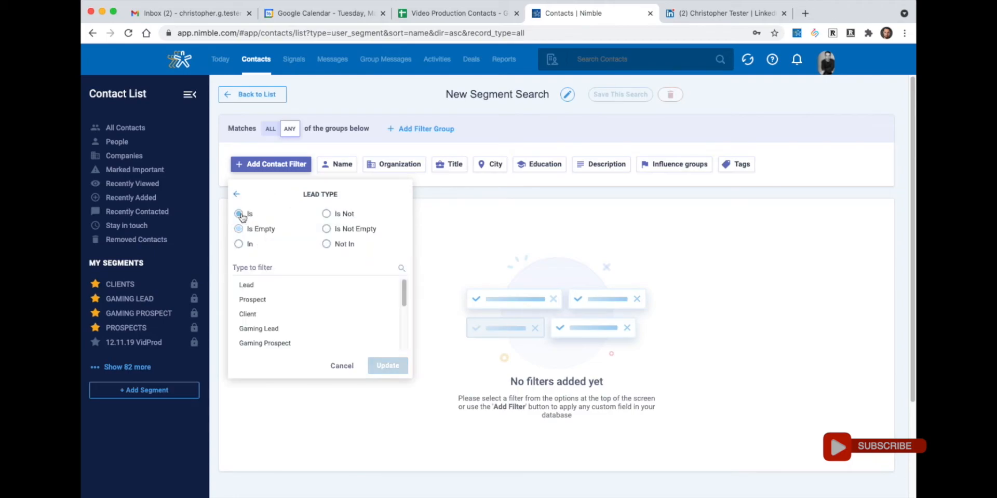
left_click(245, 286)
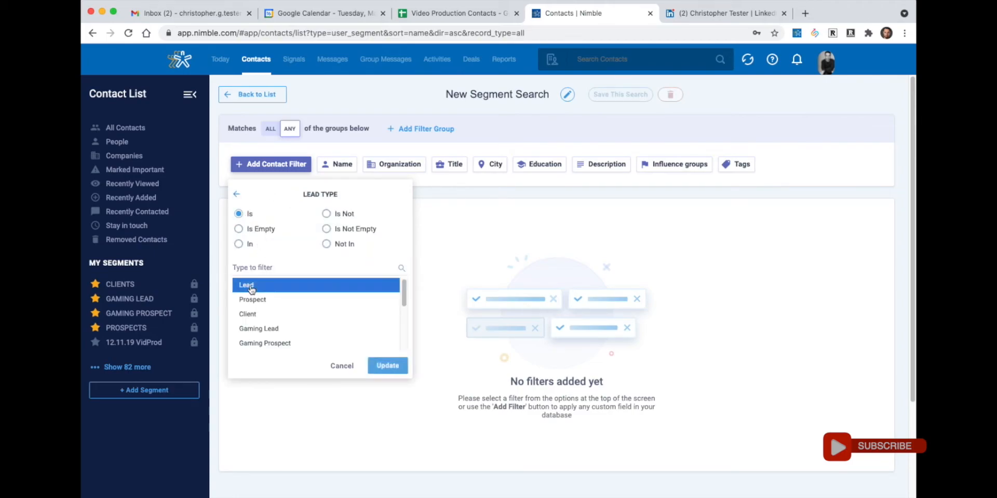
left_click(389, 365)
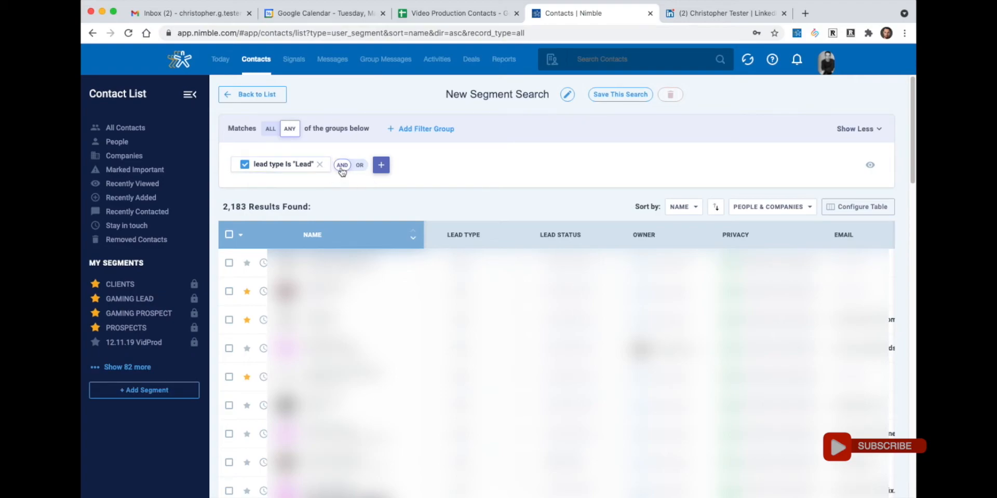
- Add a second filter where Tags is 'VP London - Wk 7 - 2022'
left_click(381, 166)
left_click(396, 206)
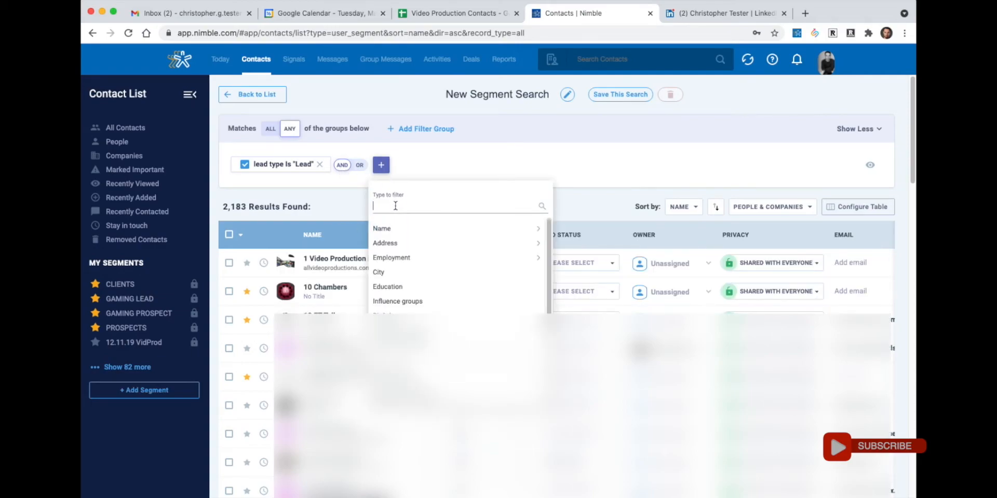
type("tag")
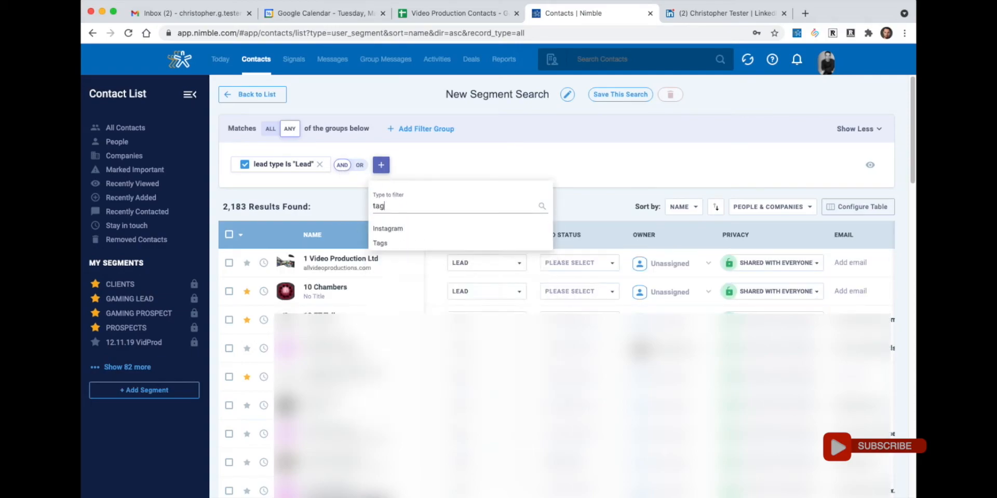
left_click(379, 243)
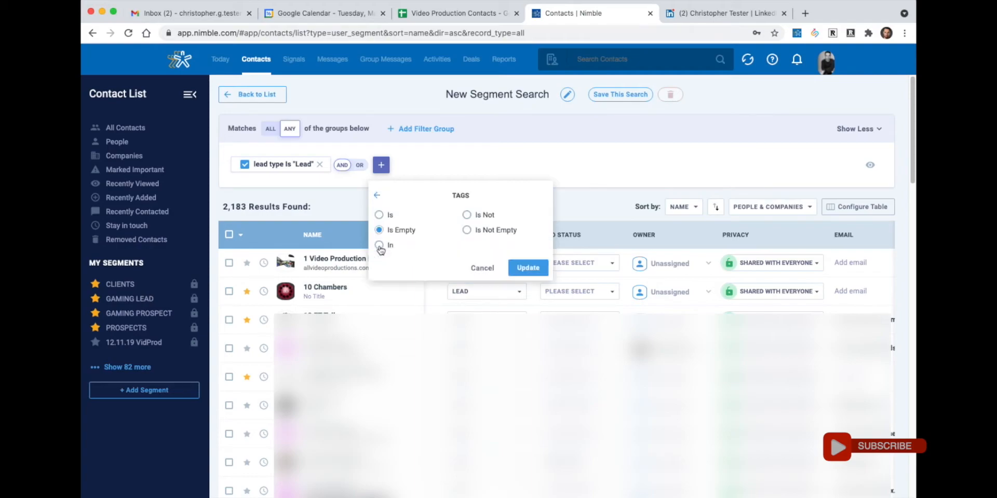
left_click(380, 215)
left_click(416, 272)
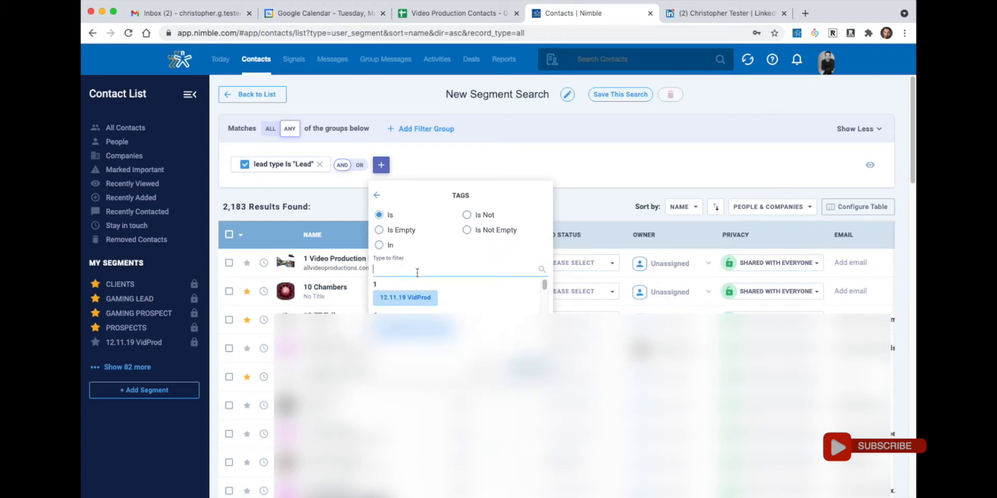
type("VP London - Wk 7 - 2022")
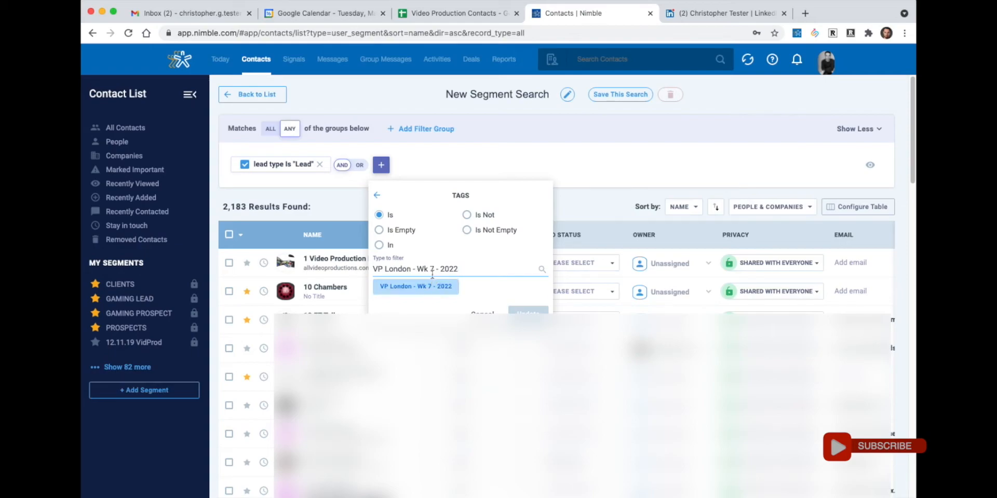
left_click(433, 292)
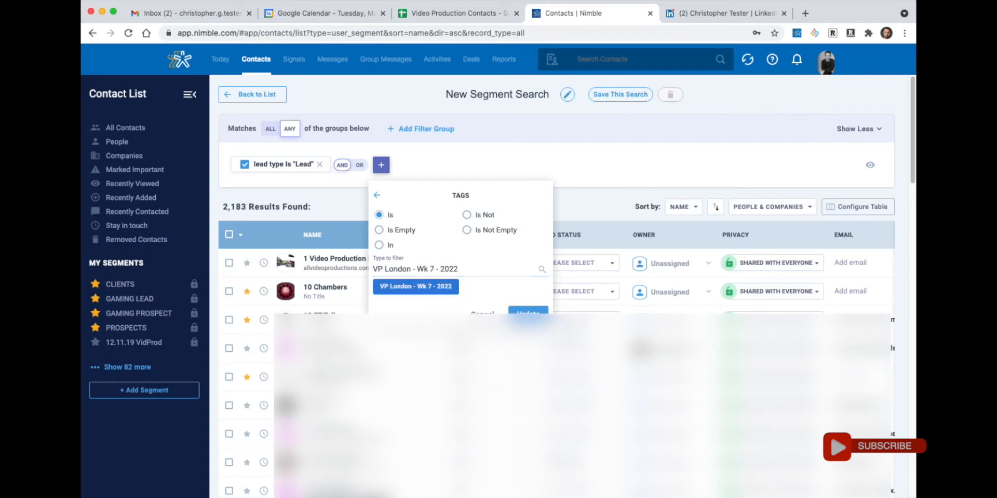
left_click(528, 312)
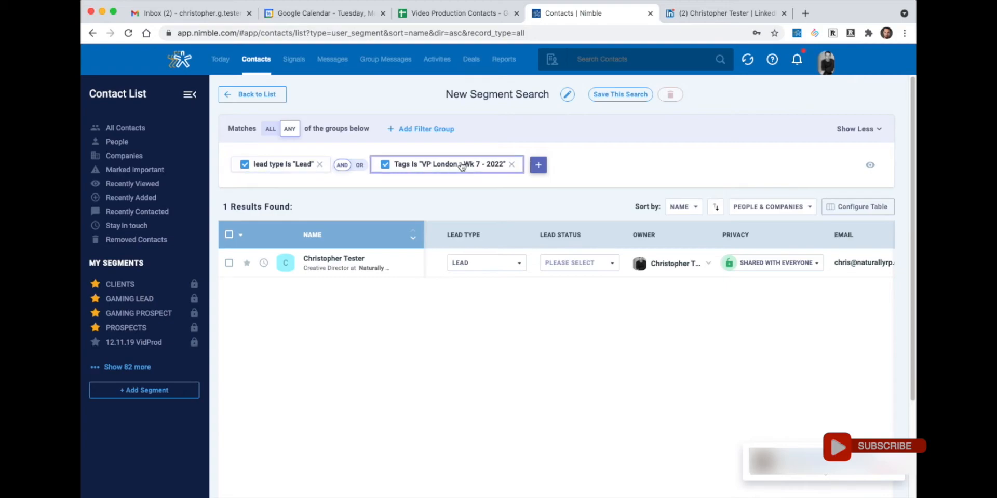
- Name the search 'VP London - Wk 7 - 2022', save it, and expand the full segment list
left_click(467, 93)
type("VP London - Wk 7 - 2022")
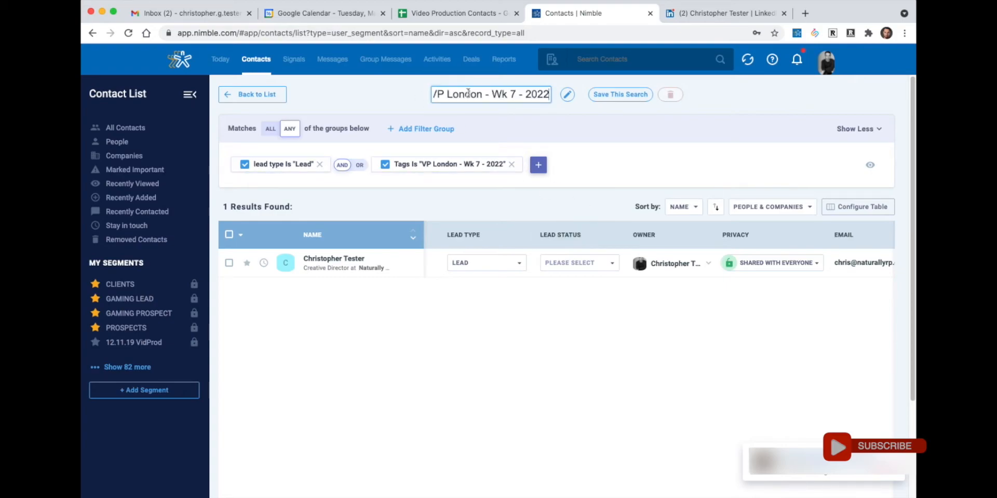
mouse_move(465, 94)
left_mouse_down()
mouse_move(397, 108)
mouse_move(466, 88)
left_mouse_up()
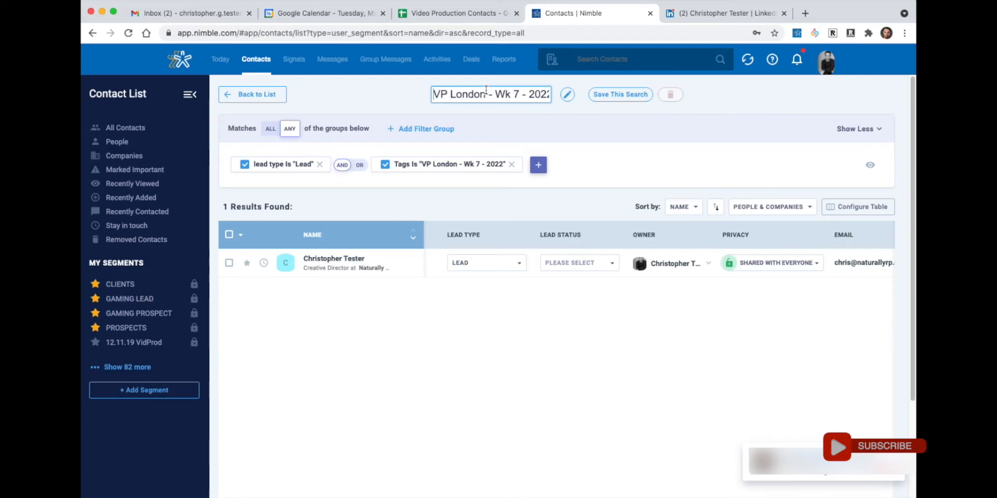
left_click(605, 98)
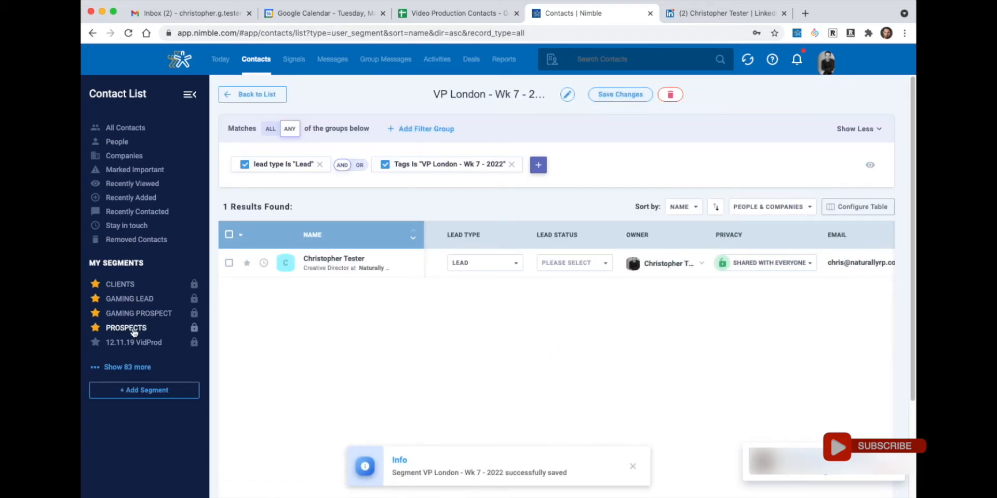
left_click(124, 368)
scroll(130, 363, "down", 10)
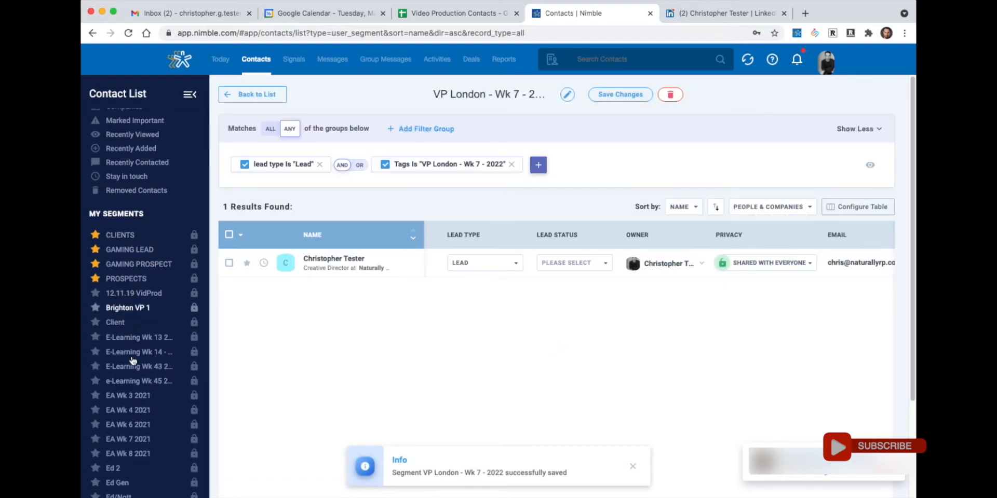
scroll(129, 374, "down", 5)
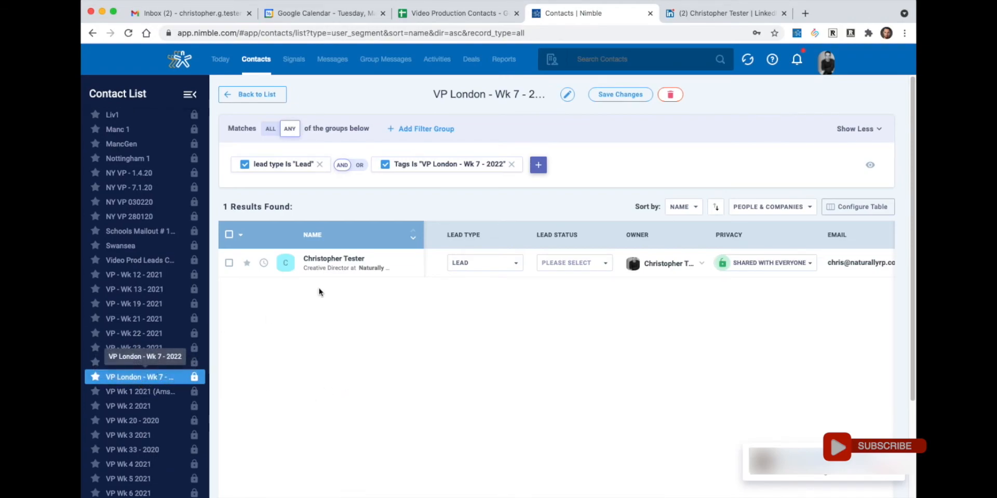
- Open the matching contact and change its type to Client
left_click(344, 258)
scroll(345, 275, "down", 5)
scroll(295, 312, "down", 7)
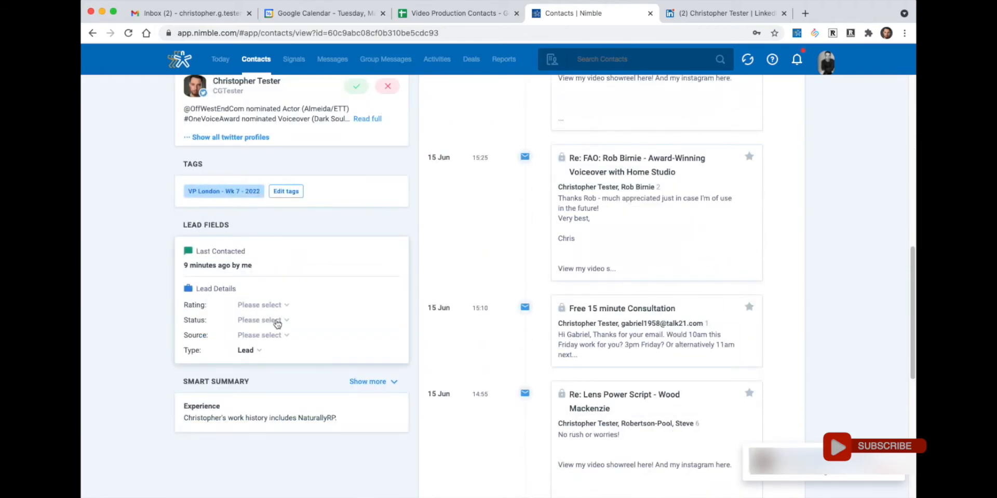
left_click(252, 351)
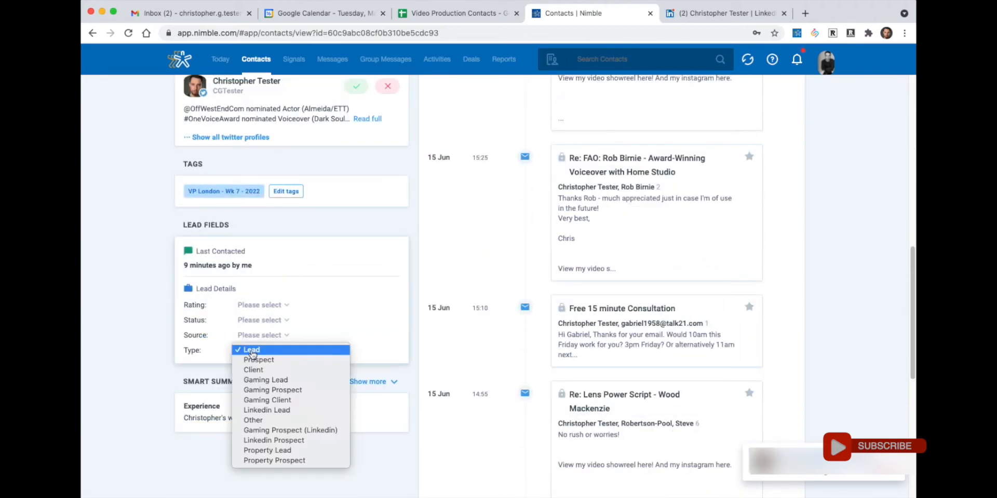
left_click(254, 370)
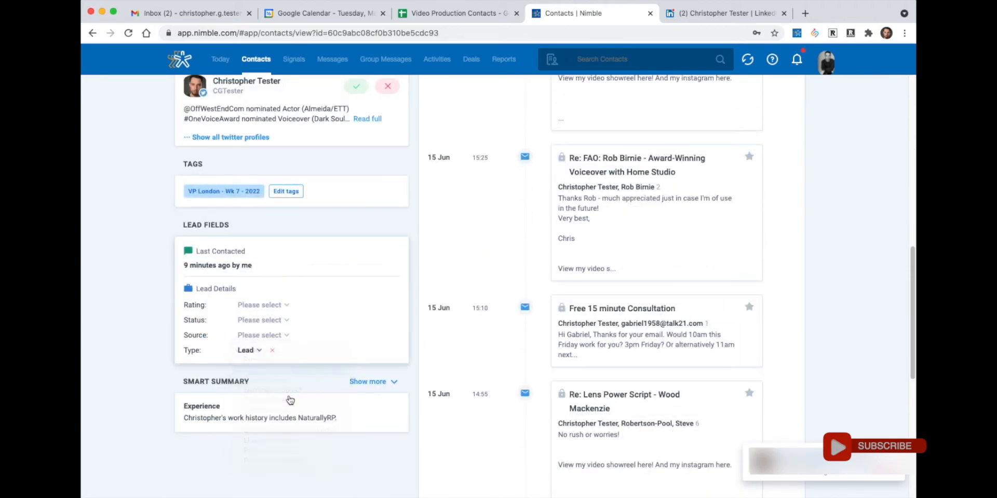
scroll(290, 394, "up", 10)
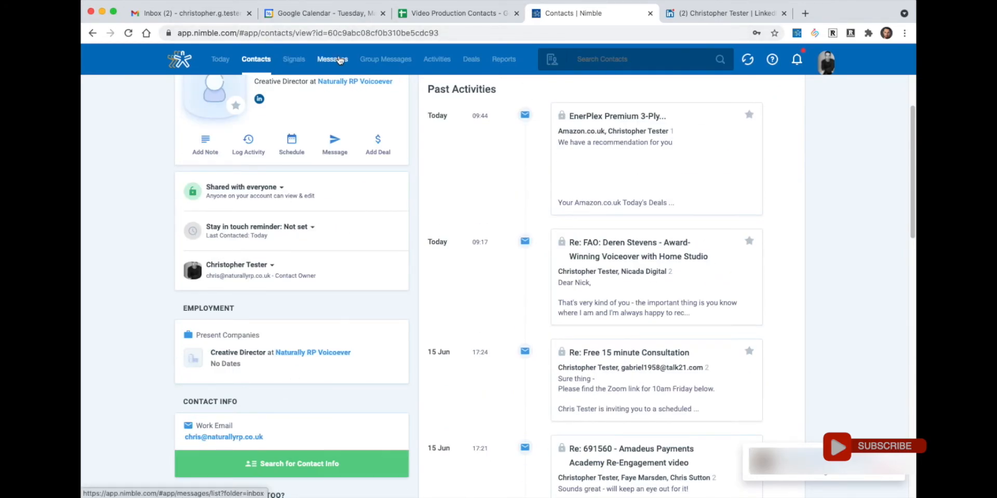
- Go to page 2 of the CLIENTS segment in the contacts list
left_click(258, 61)
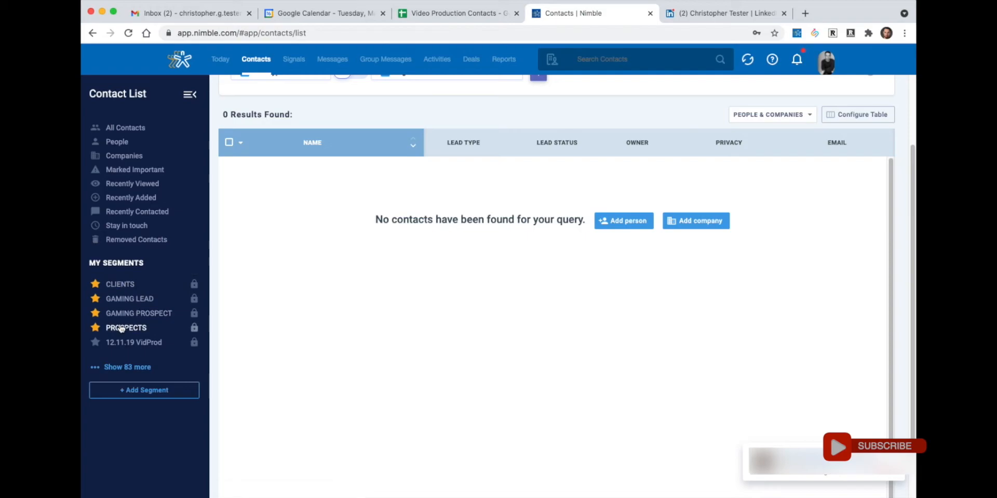
left_click(128, 285)
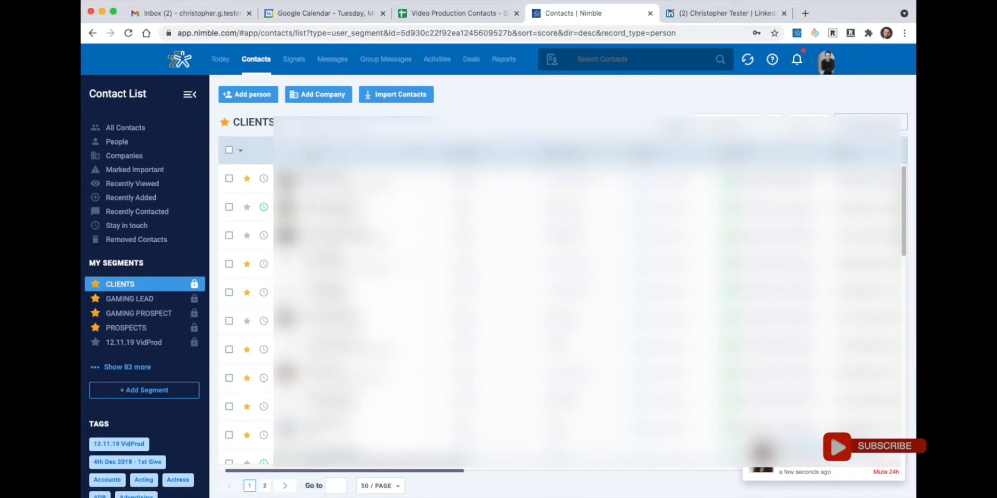
scroll(560, 311, "down", 15)
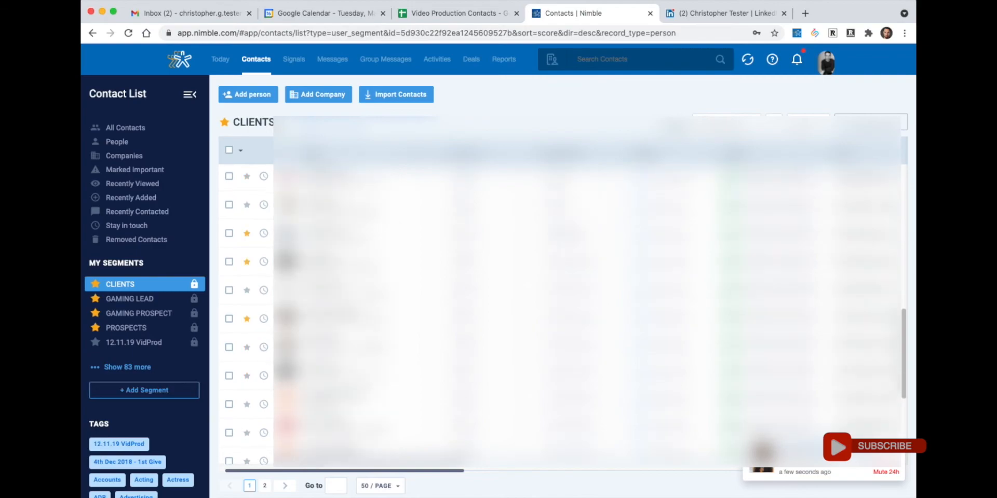
scroll(560, 312, "down", 5)
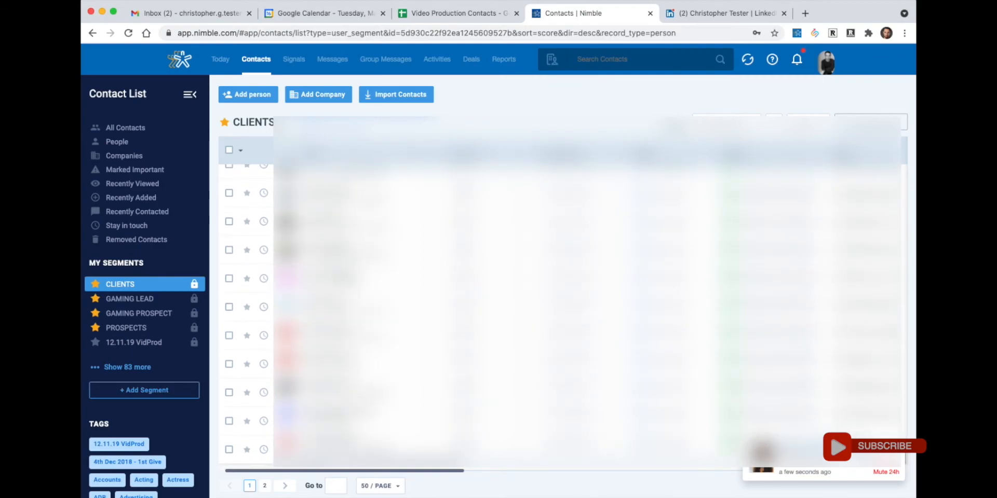
left_click(265, 488)
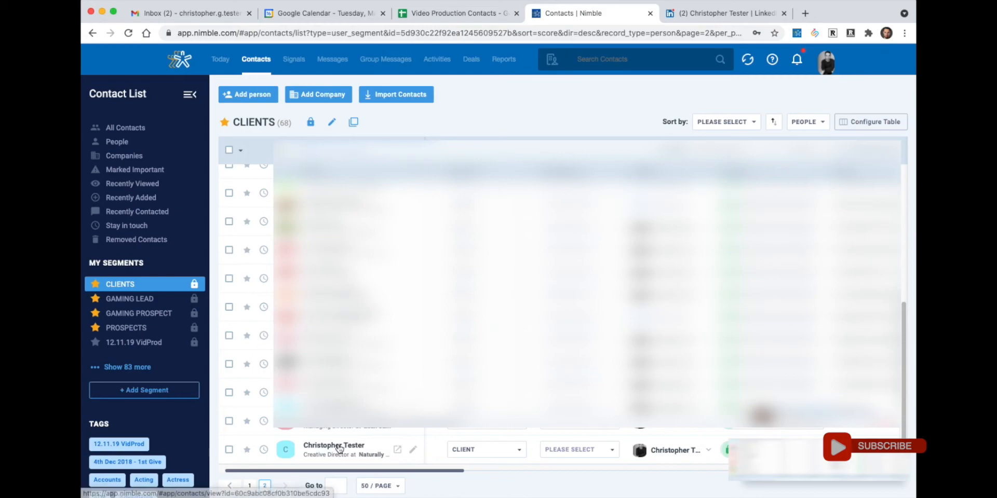
scroll(171, 329, "down", 1)
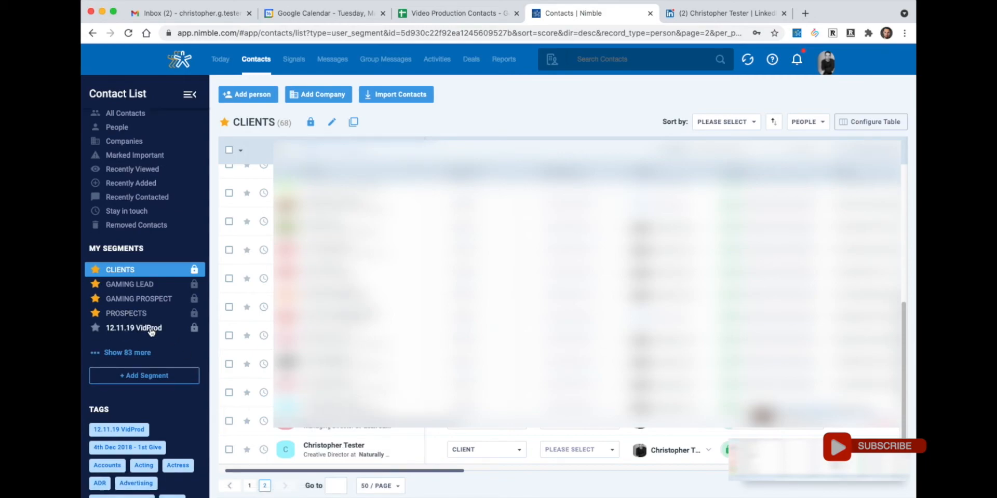
left_click(131, 354)
scroll(156, 349, "down", 5)
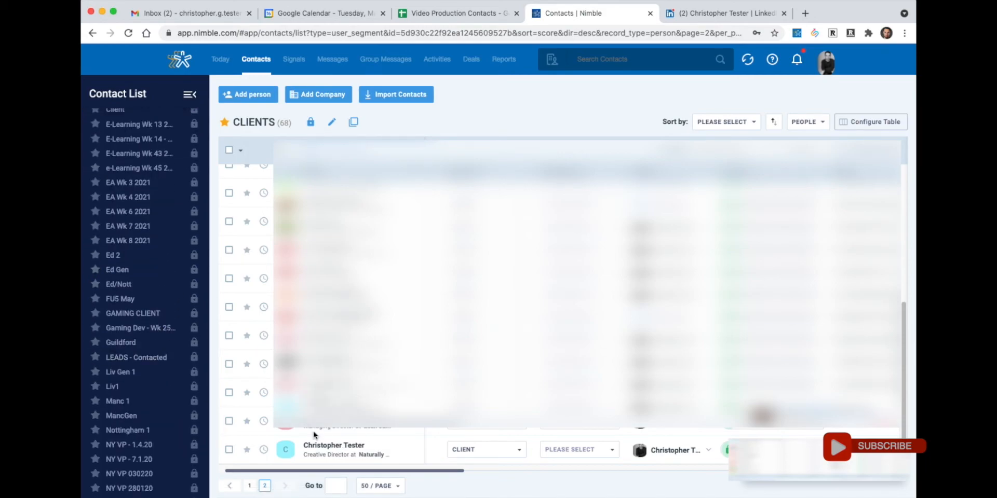
- Open the last contact's record and set its type to Lead
left_click(333, 447)
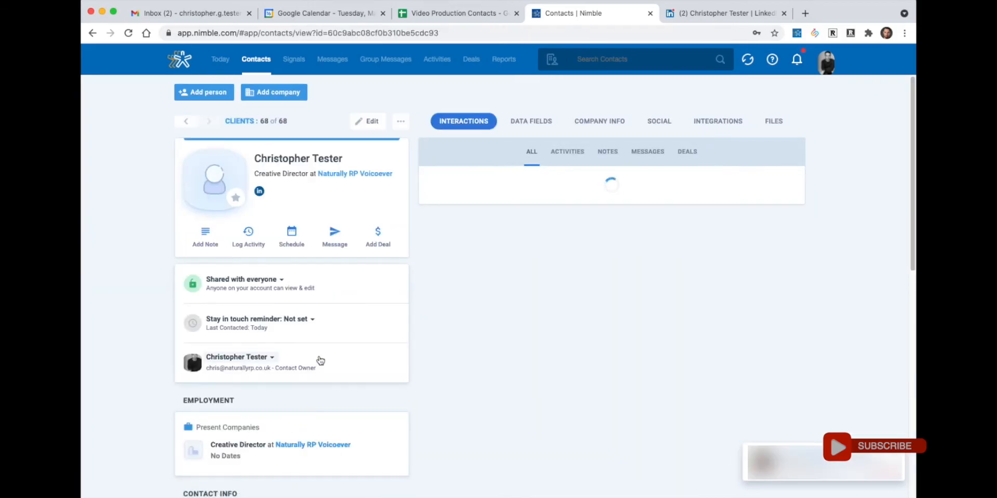
scroll(314, 378, "down", 10)
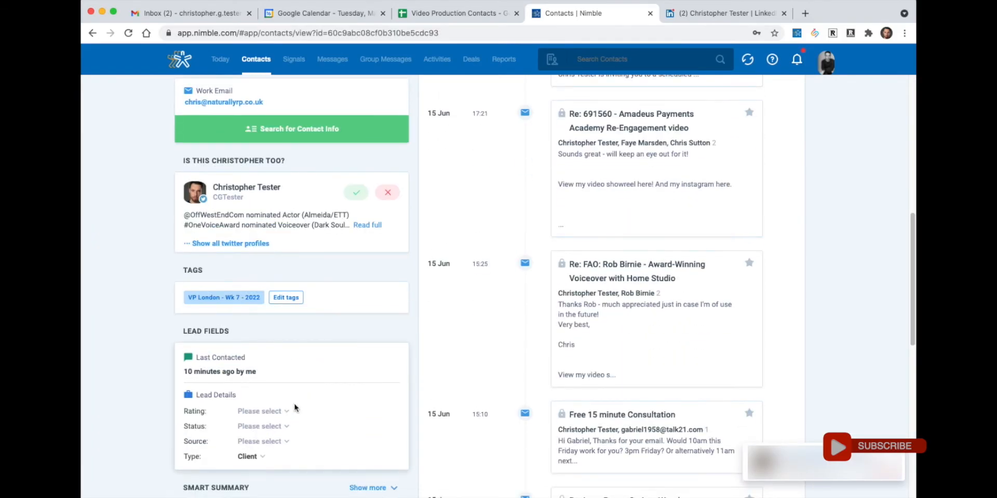
left_click(253, 457)
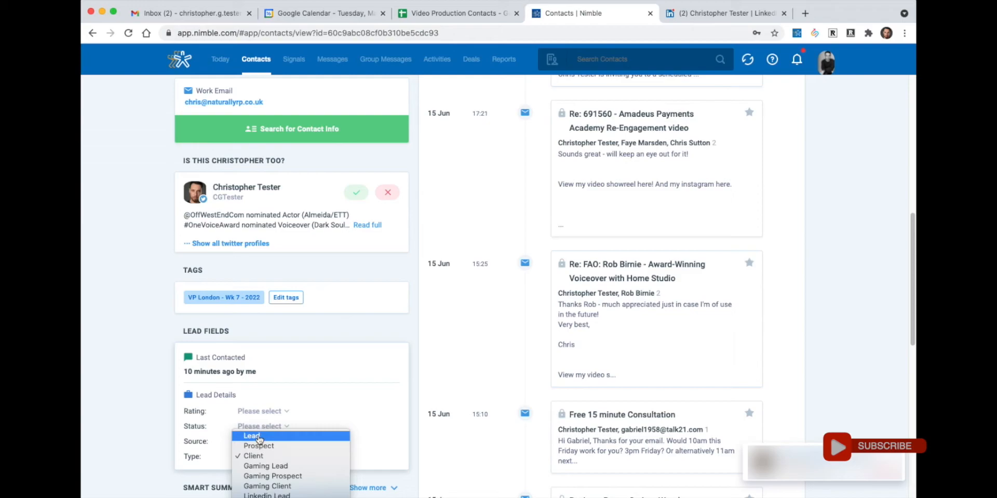
left_click(258, 437)
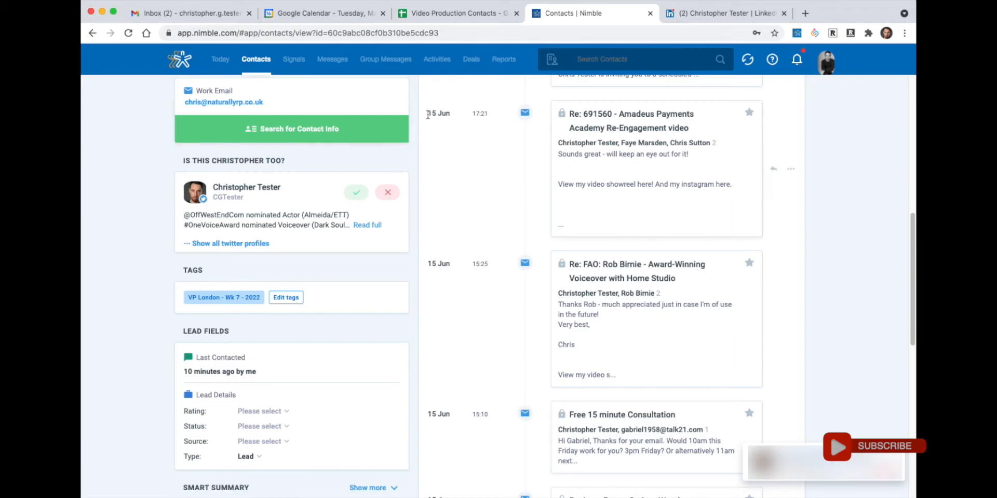
left_click(440, 22)
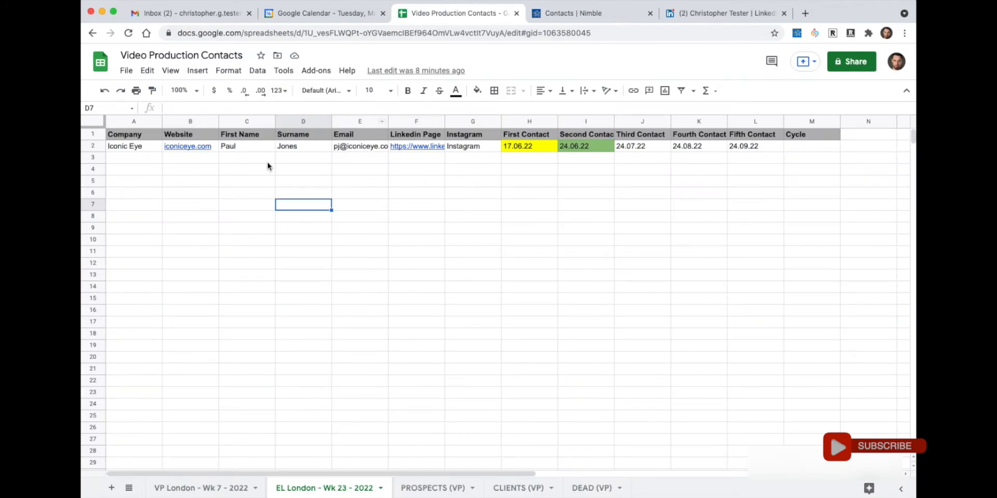
left_click(222, 160)
left_click(525, 147)
left_click(589, 138)
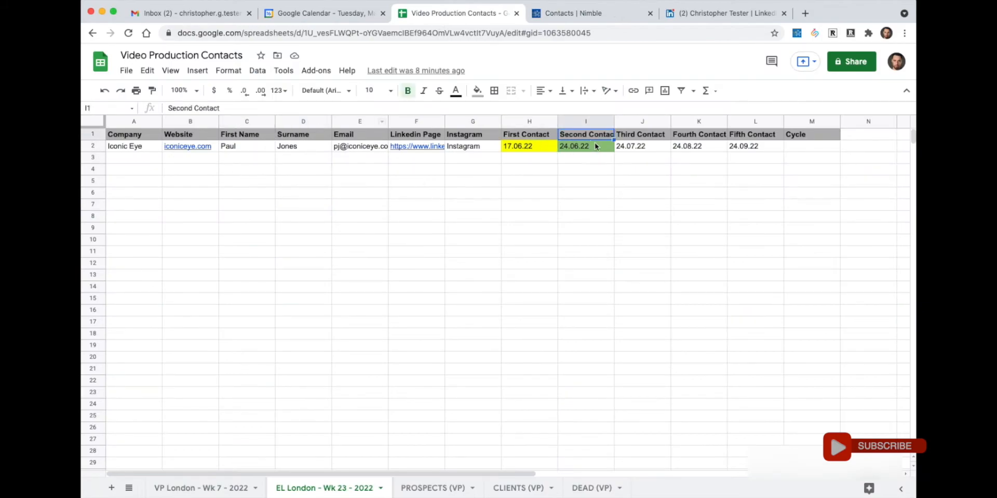
left_click(639, 148)
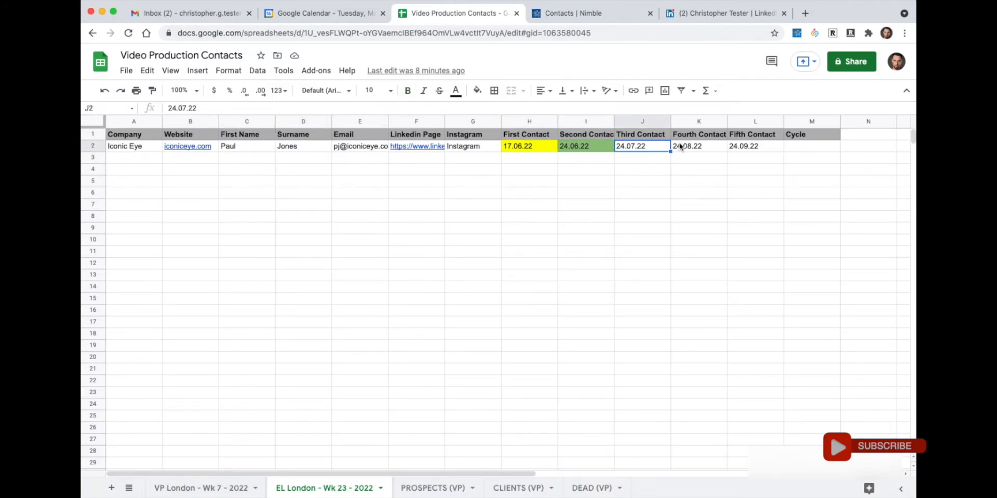
left_click(532, 151)
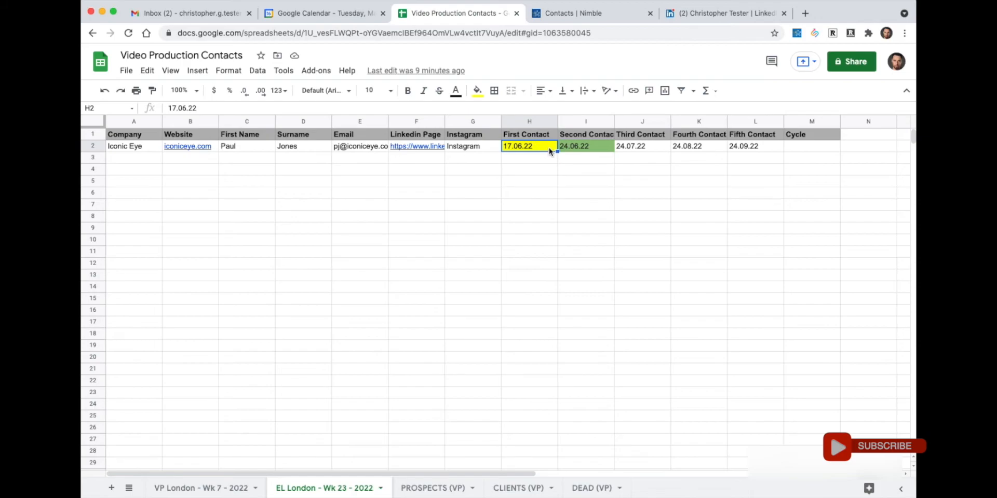
left_click(543, 159)
left_click(544, 148)
left_click(590, 147)
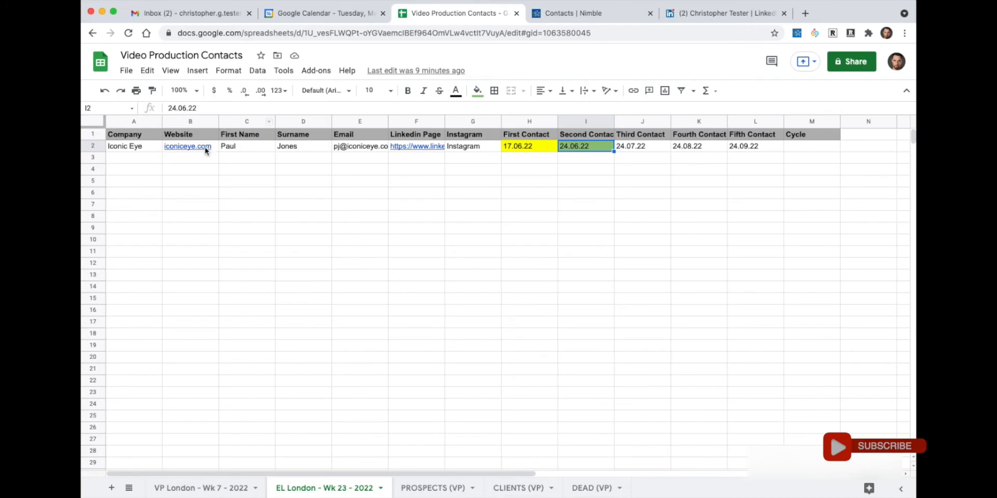
left_click(235, 148)
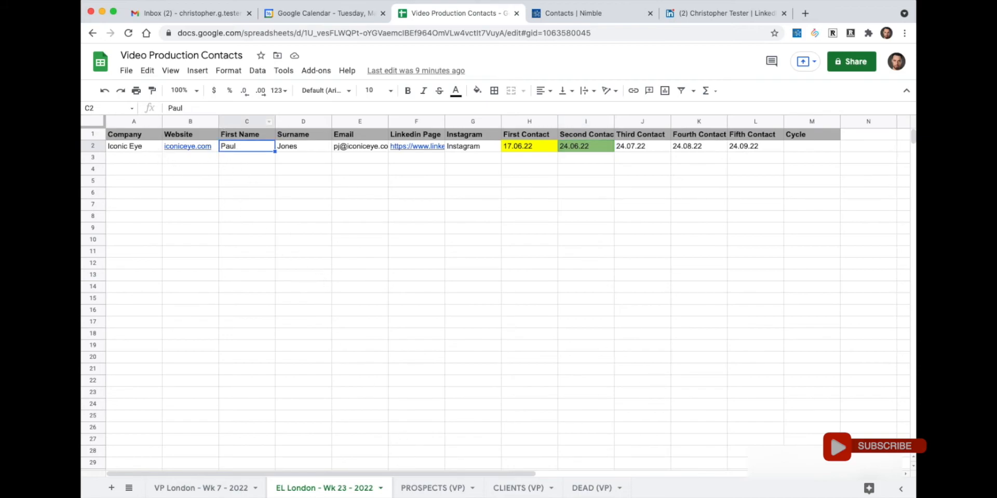
left_click(240, 489)
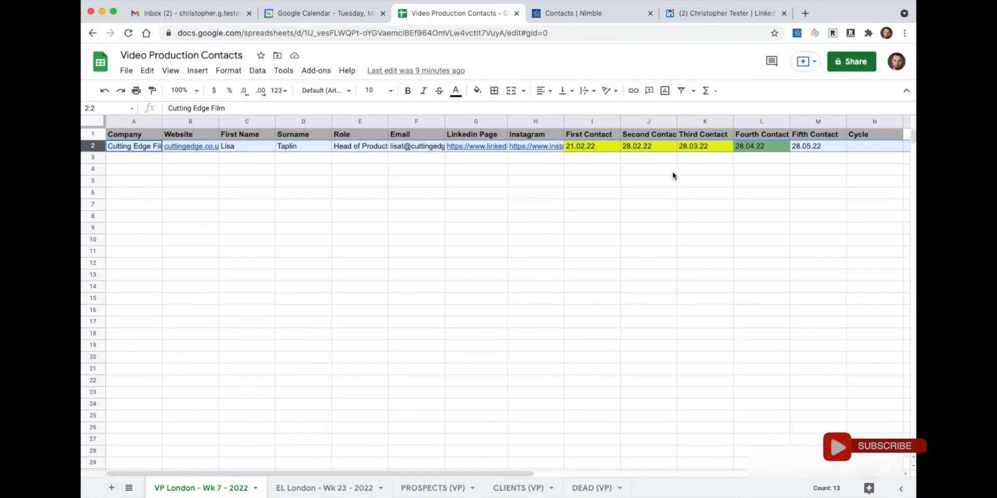
left_click(607, 13)
scroll(501, 247, "up", 10)
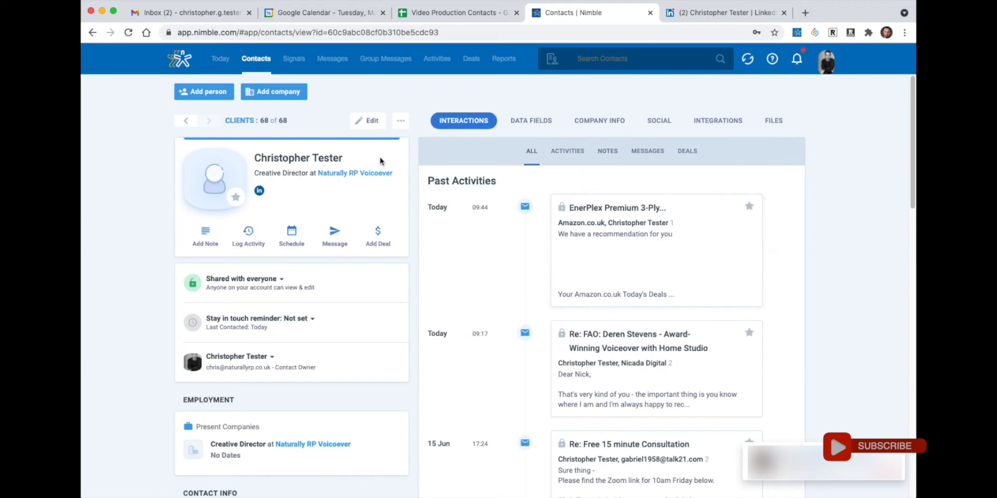
left_click(385, 59)
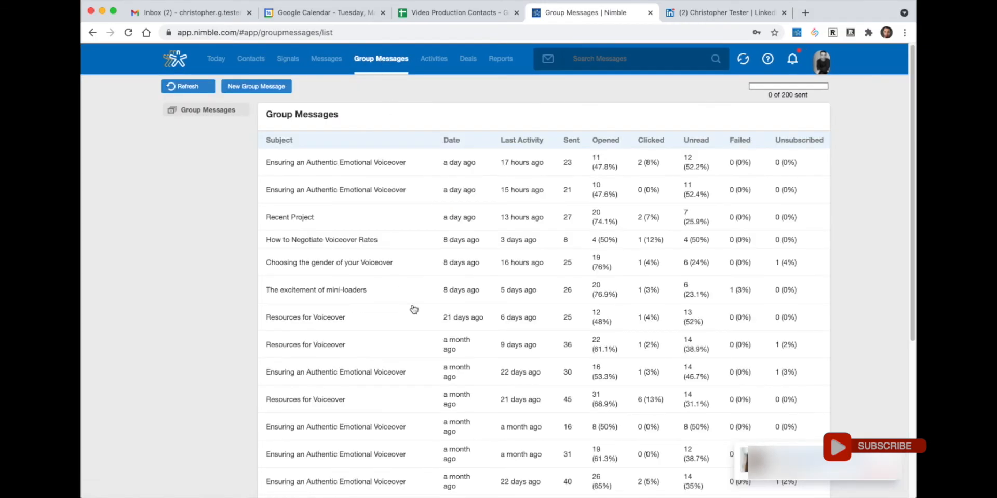
- Start a new group message, then go back to the Contacts list
left_click(260, 90)
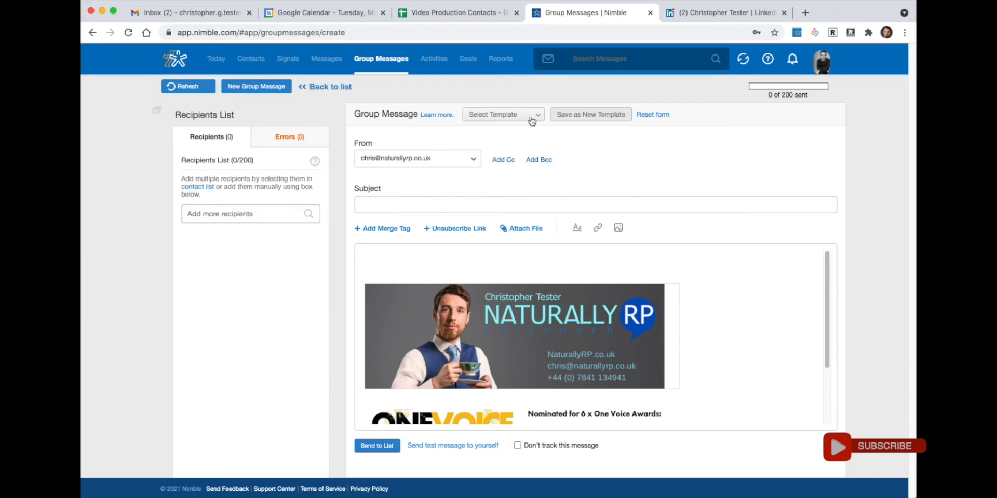
left_click(256, 67)
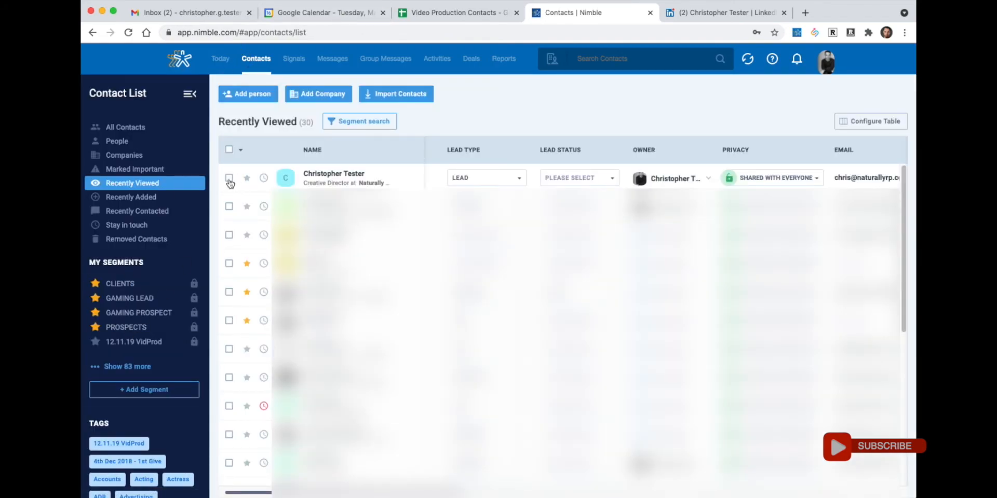
- Show all saved segments and search for 'VP London - Wk 7 - 2022'
left_click(127, 365)
scroll(129, 366, "down", 10)
scroll(131, 368, "down", 5)
scroll(132, 369, "down", 4)
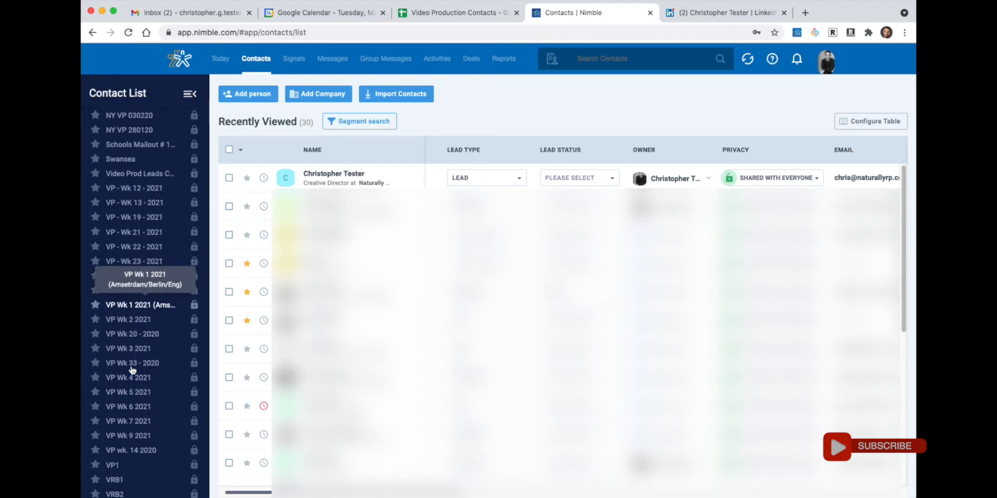
scroll(133, 370, "down", 7)
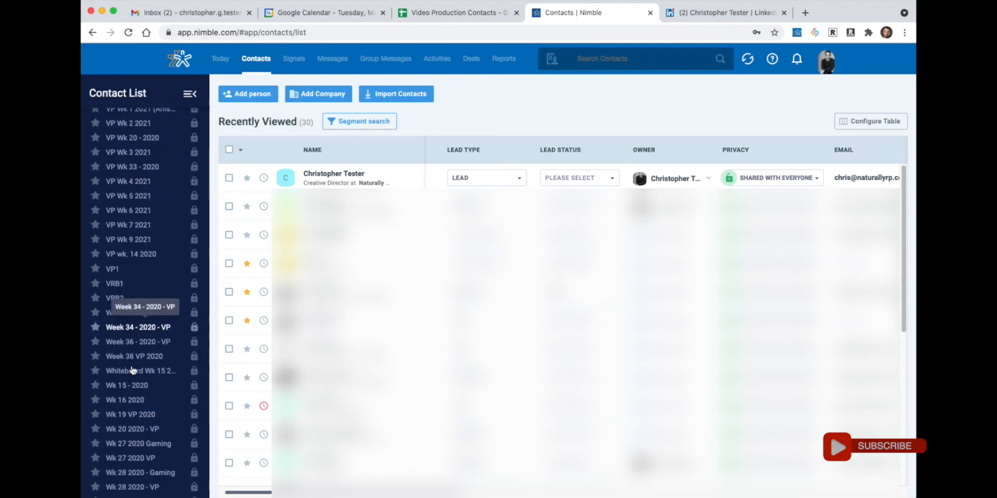
left_click(607, 55)
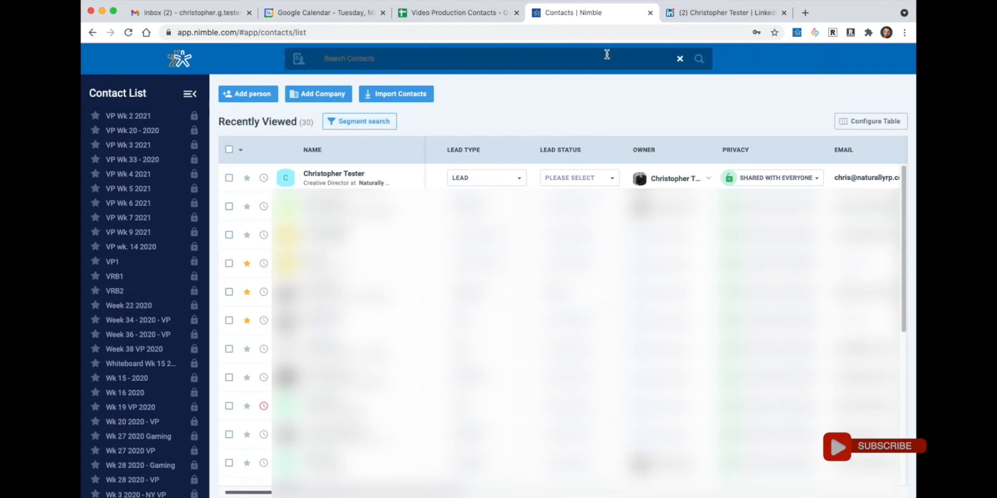
type("VP London - Wk 7 - 2022")
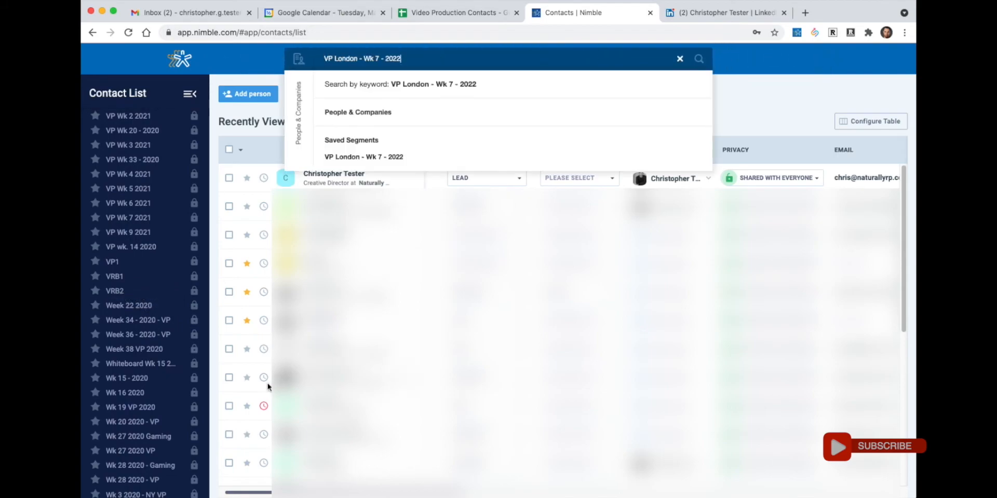
- Open the VP London - Wk 7 - 2022 segment and tick its only contact
scroll(169, 382, "down", 1)
scroll(170, 382, "down", 5)
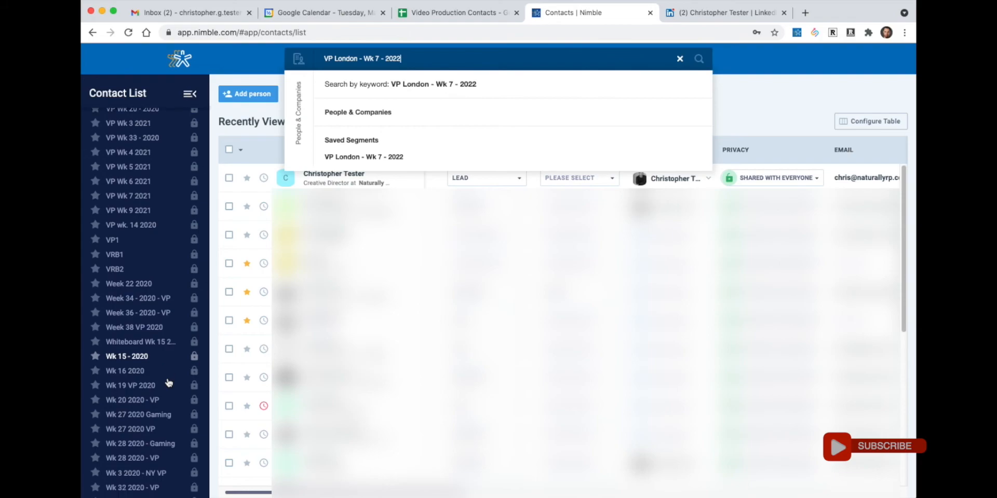
scroll(170, 385, "down", 4)
scroll(170, 386, "up", 3)
scroll(171, 386, "up", 4)
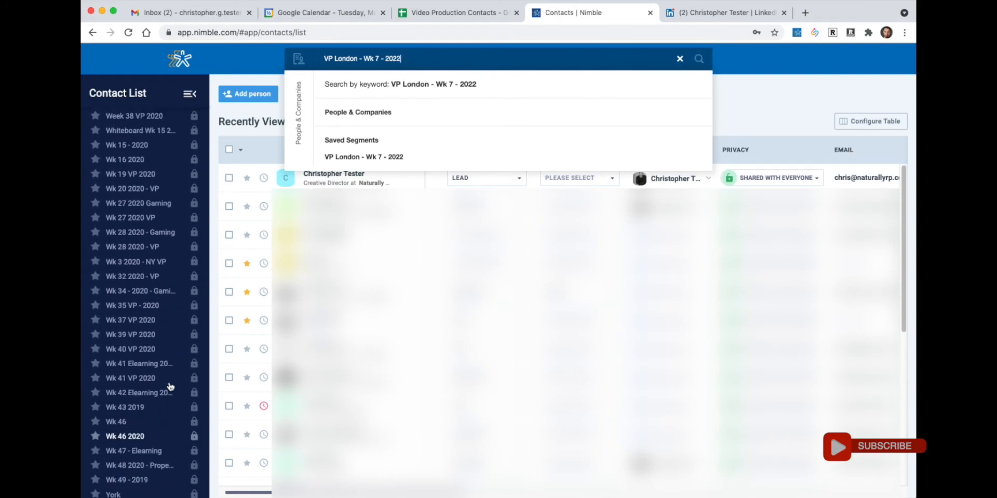
scroll(171, 386, "up", 4)
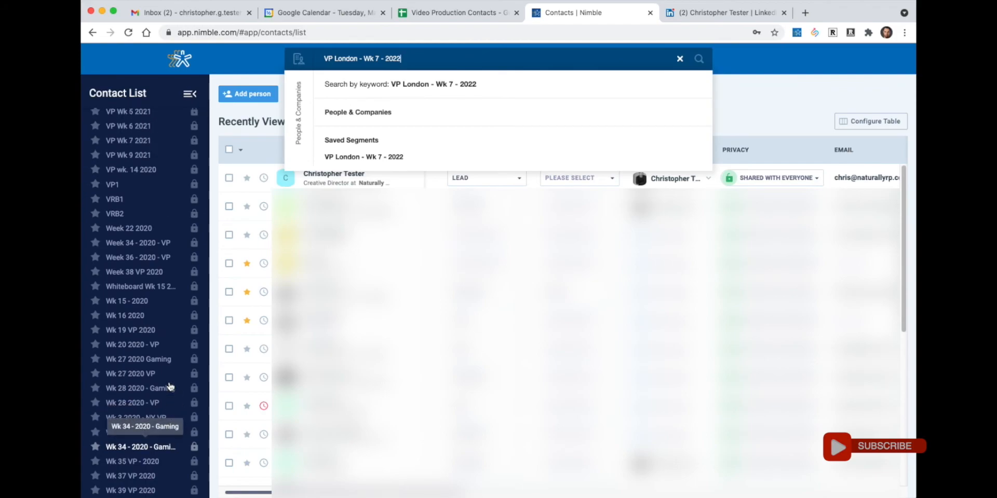
scroll(170, 387, "up", 1)
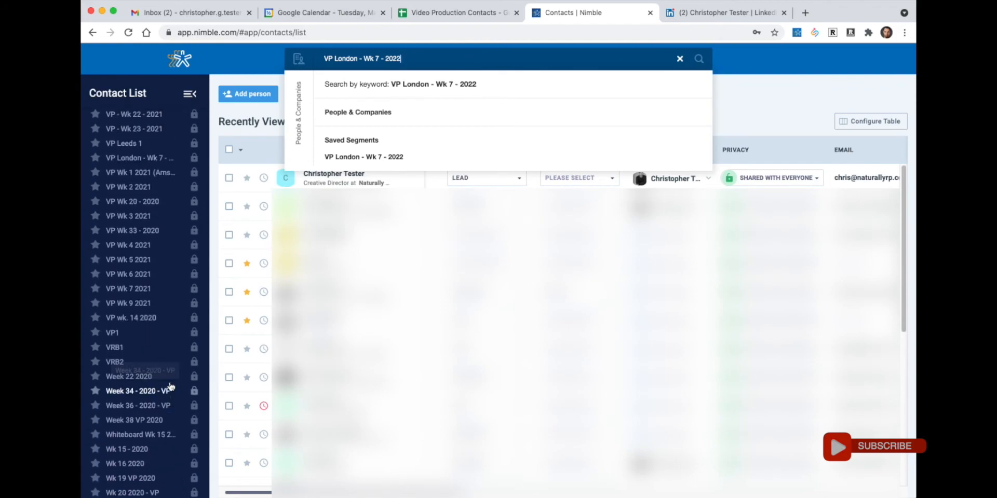
left_click(143, 174)
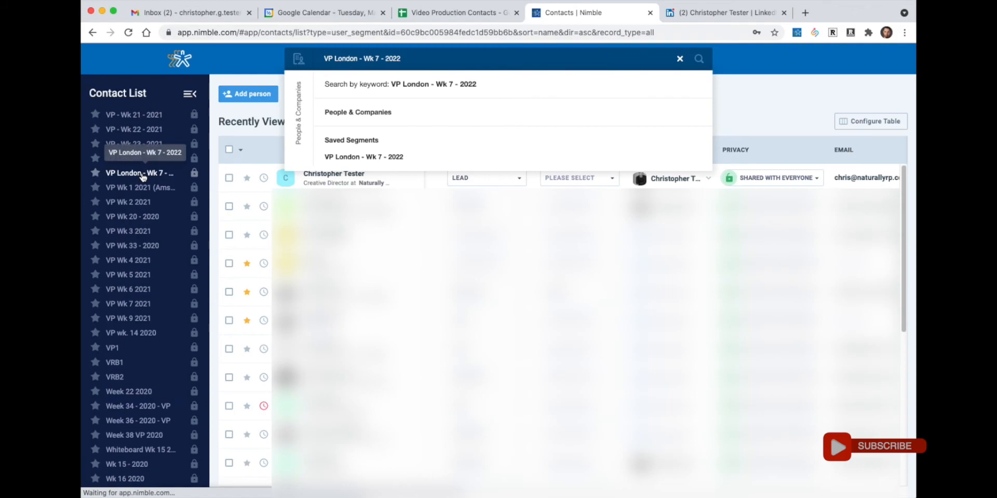
left_click(228, 178)
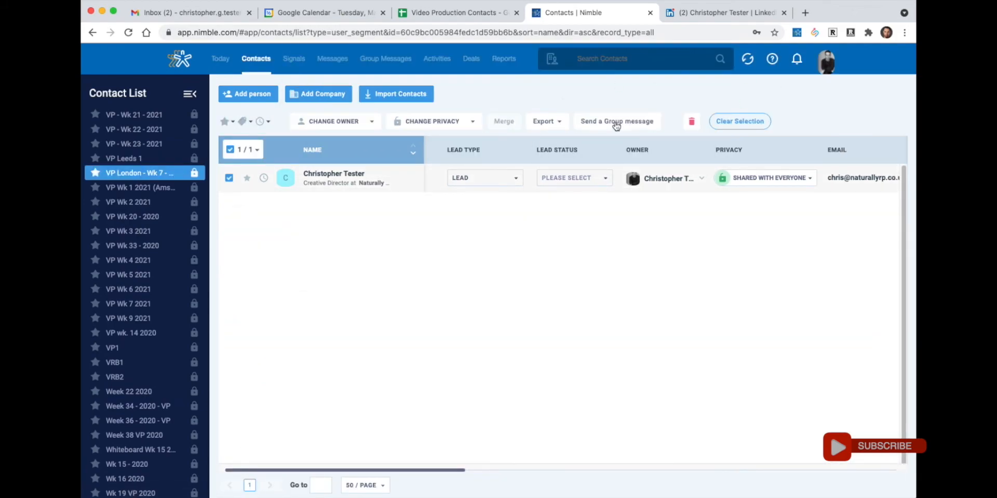
- Start a group message using the 'Ensuring an Authentic Emotional Voiceover' template
left_click(640, 123)
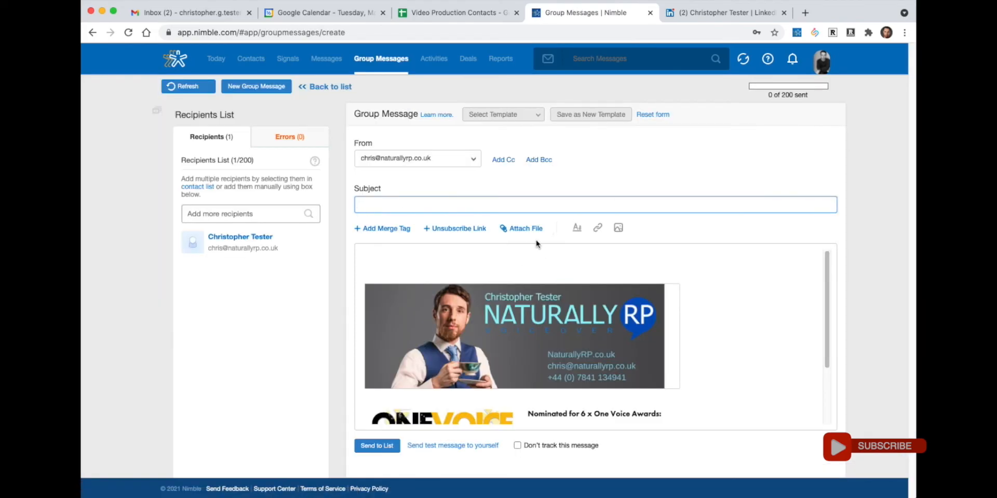
left_click(527, 125)
scroll(467, 223, "down", 2)
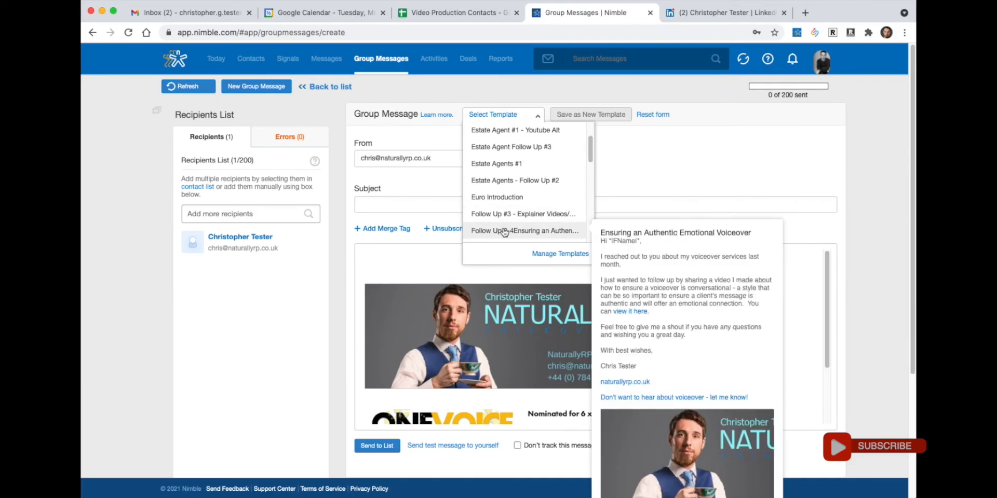
left_click(504, 232)
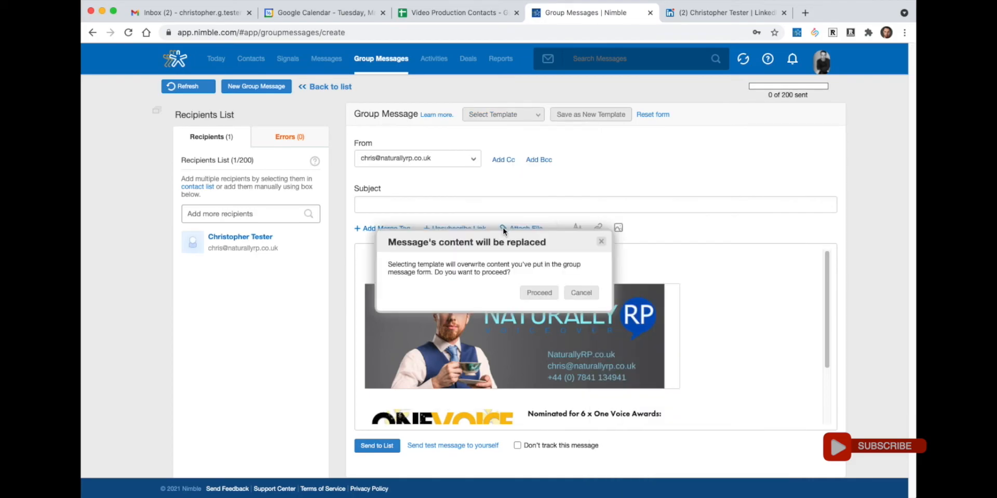
left_click(538, 292)
- Delete the duplicate banner and awards block, then select the whole message body
scroll(466, 385, "down", 5)
scroll(467, 382, "up", 5)
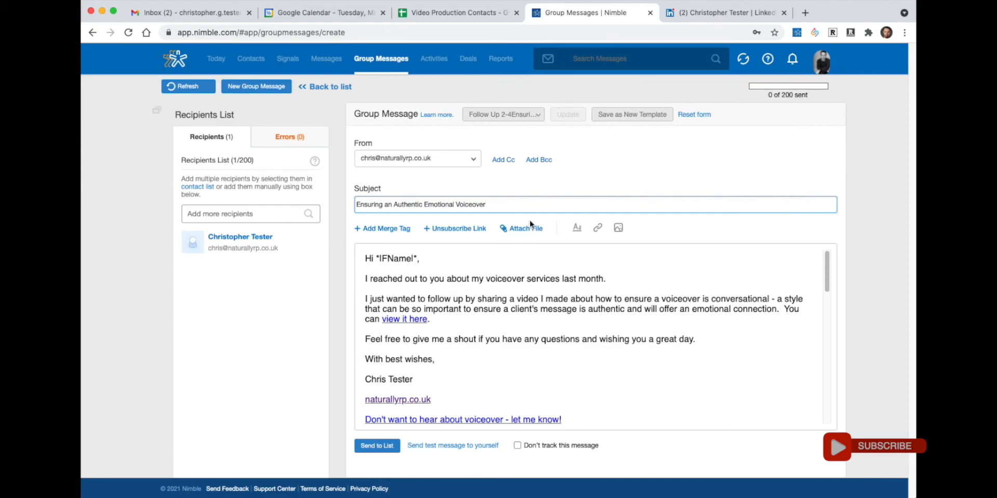
scroll(629, 338, "down", 10)
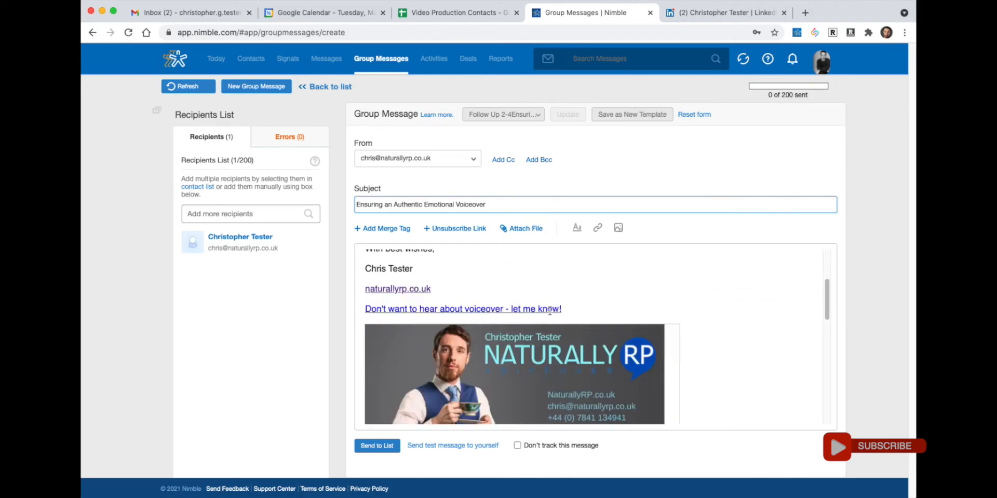
scroll(629, 338, "down", 3)
left_click_drag(700, 393, 456, 304)
key("super+v")
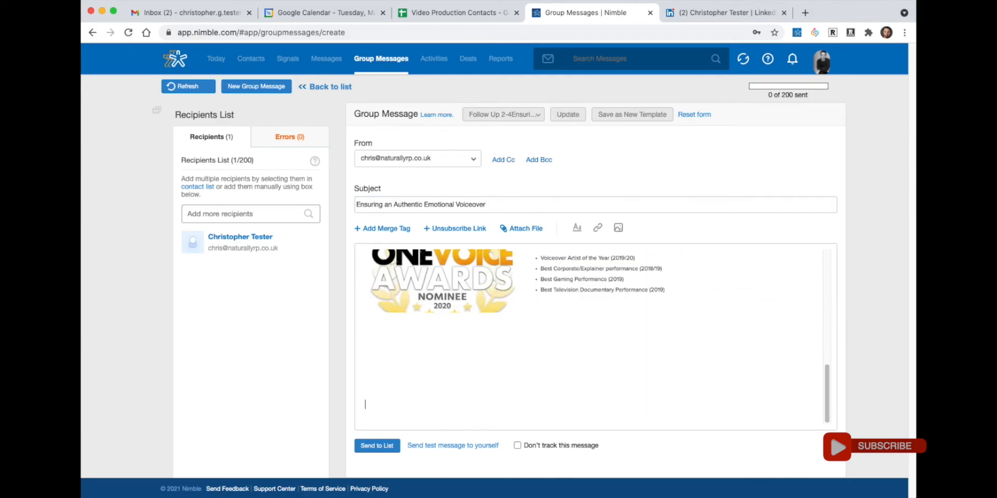
scroll(488, 322, "up", 3)
scroll(457, 335, "down", 3)
scroll(462, 344, "up", 5)
scroll(519, 359, "down", 3)
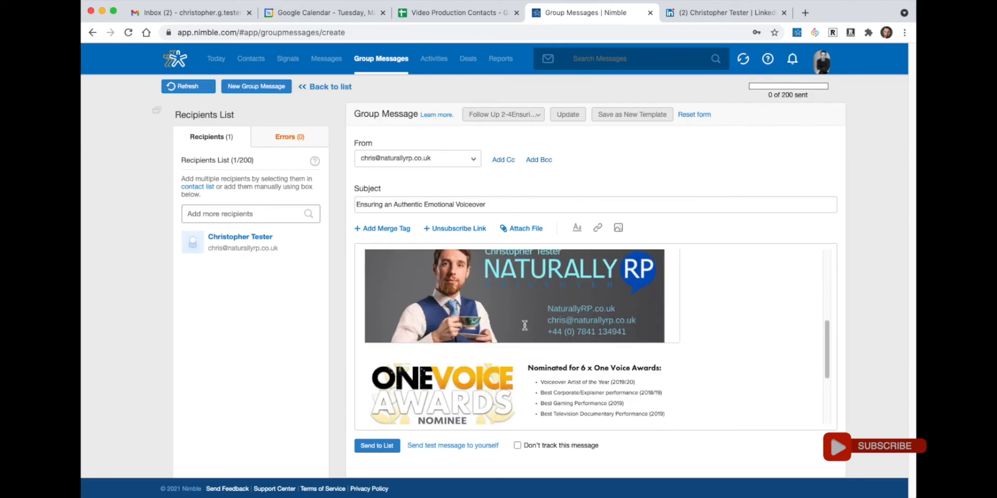
scroll(584, 376, "up", 1)
scroll(584, 377, "up", 10)
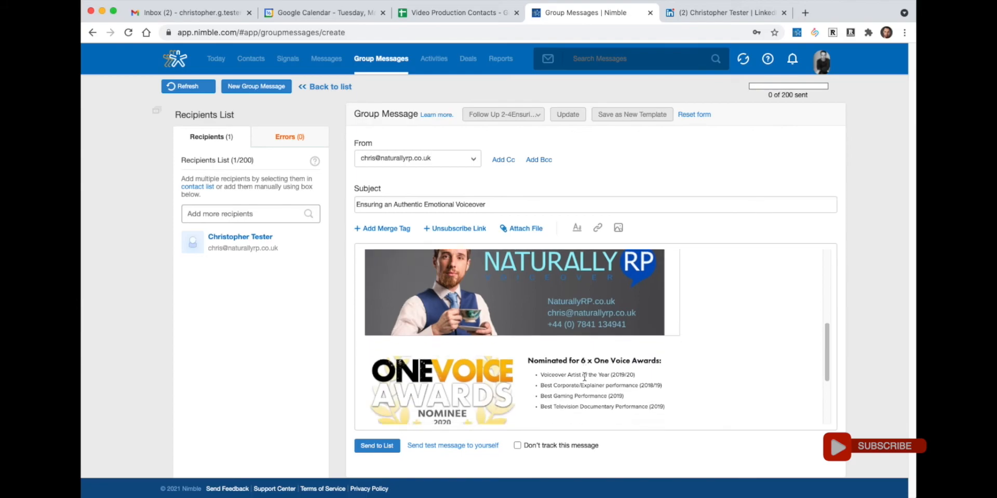
left_click_drag(634, 415, 362, 253)
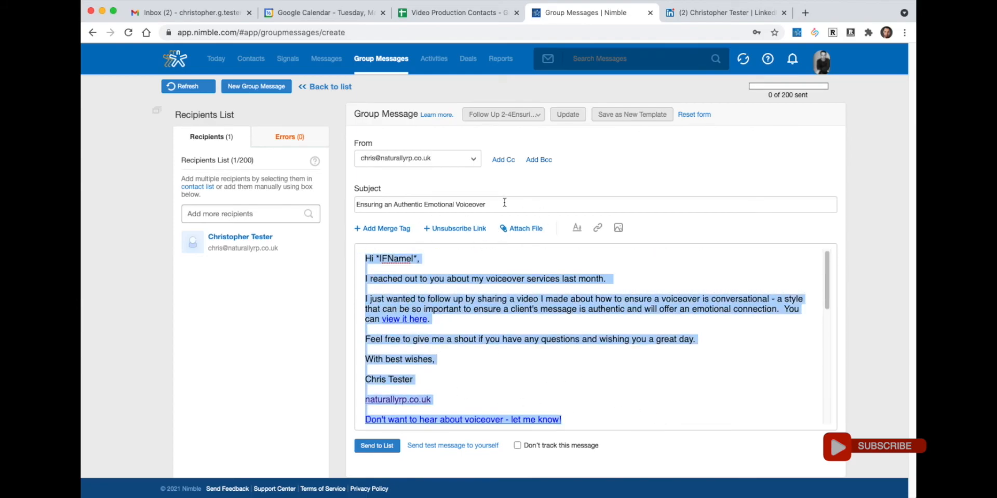
- Format the selected message body as Sans Serif at Normal size
left_click(576, 228)
left_click(585, 249)
left_click(597, 278)
left_click(619, 249)
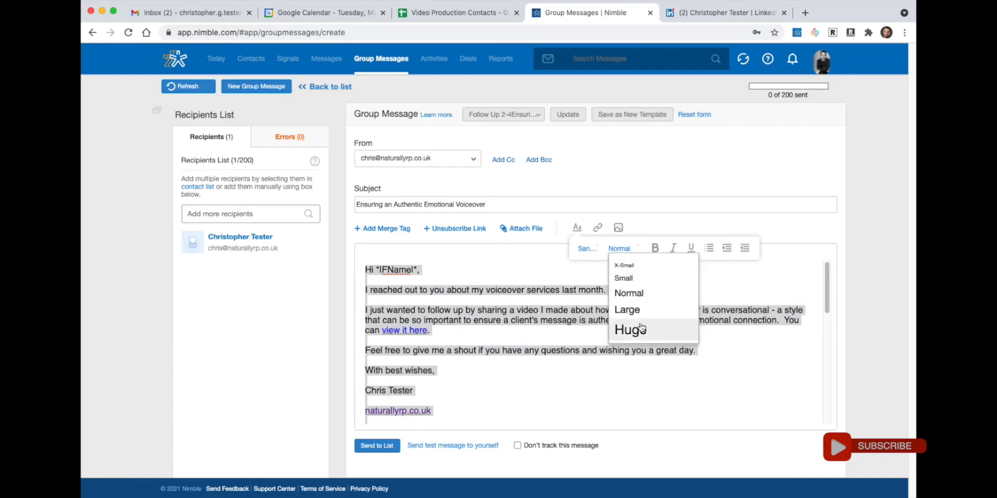
left_click(639, 330)
left_click(616, 249)
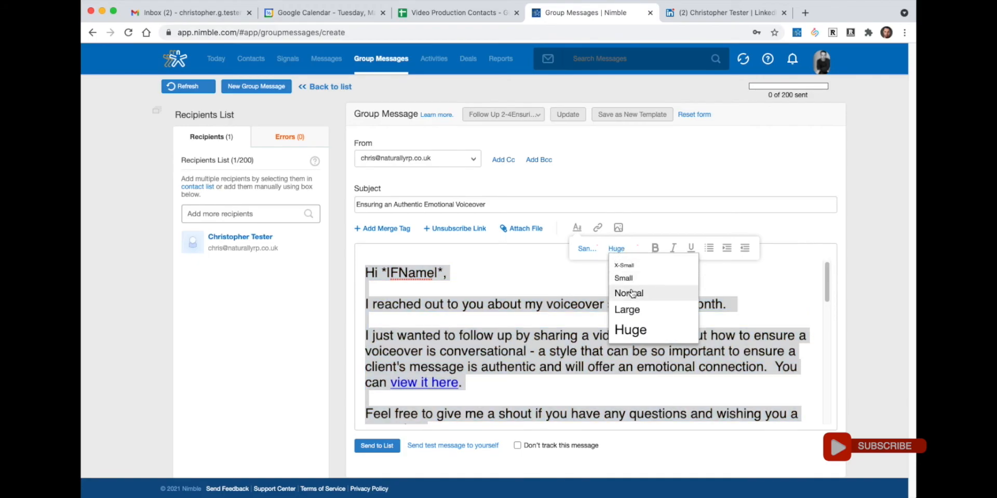
left_click(629, 294)
left_click(543, 350)
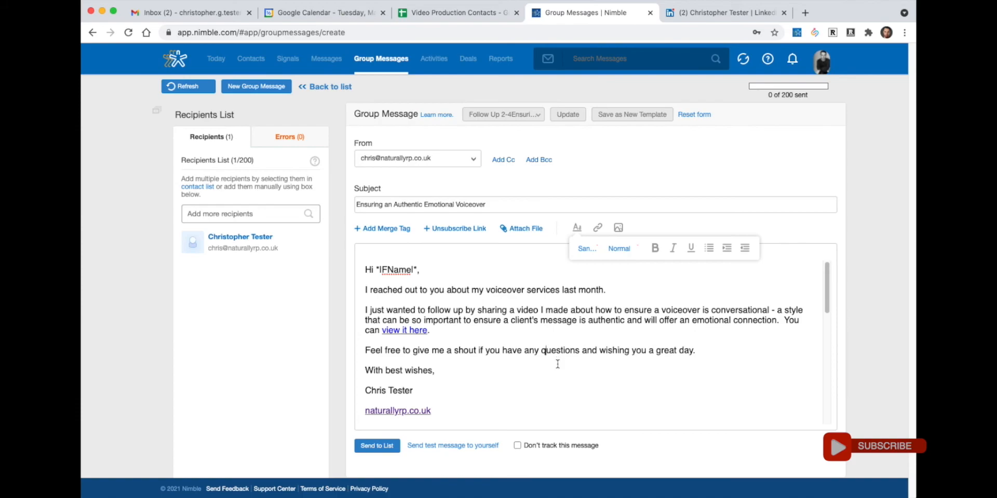
scroll(557, 364, "down", 2)
scroll(563, 381, "up", 2)
scroll(583, 374, "down", 1)
scroll(567, 359, "down", 10)
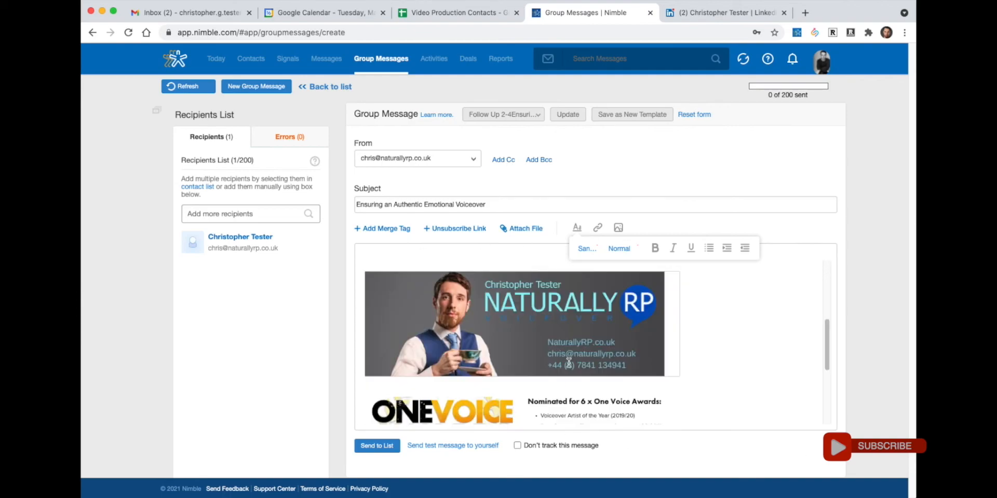
scroll(571, 358, "up", 8)
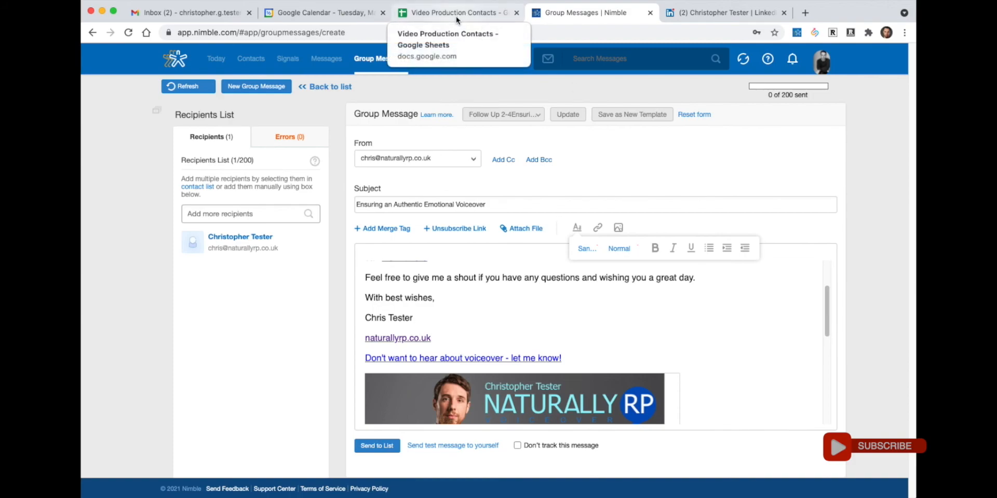
left_click(345, 19)
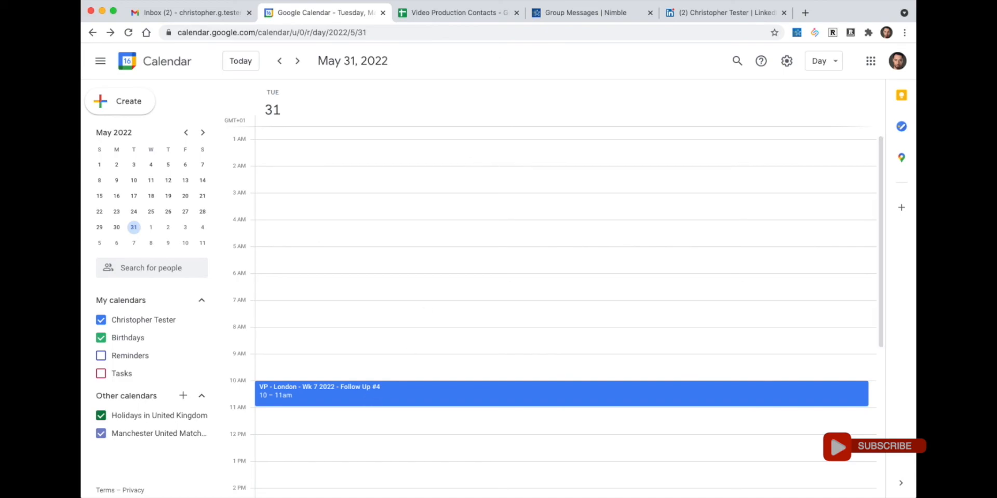
left_click(571, 11)
scroll(566, 332, "up", 3)
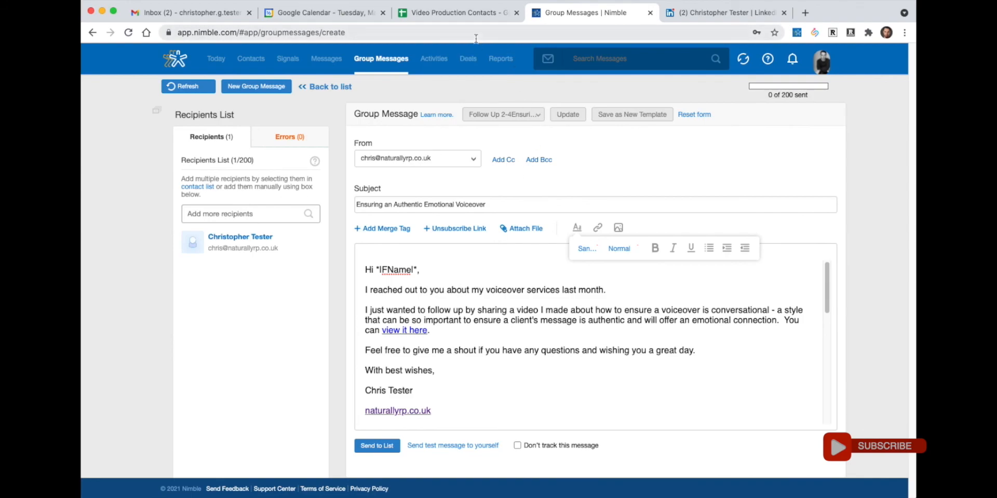
- Send the 'Ensuring an Authentic Emotional Voiceover' email to the list and dismiss the confirmation
scroll(445, 312, "down", 3)
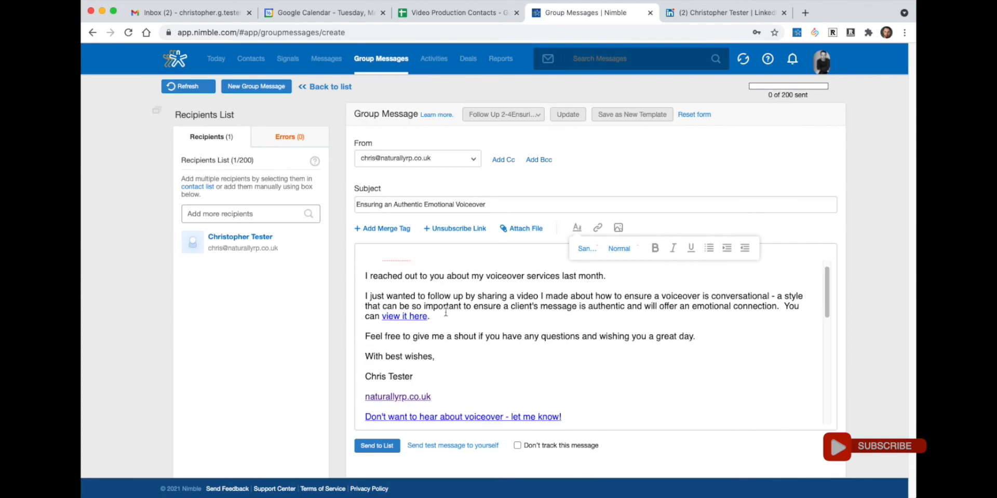
scroll(583, 304, "down", 5)
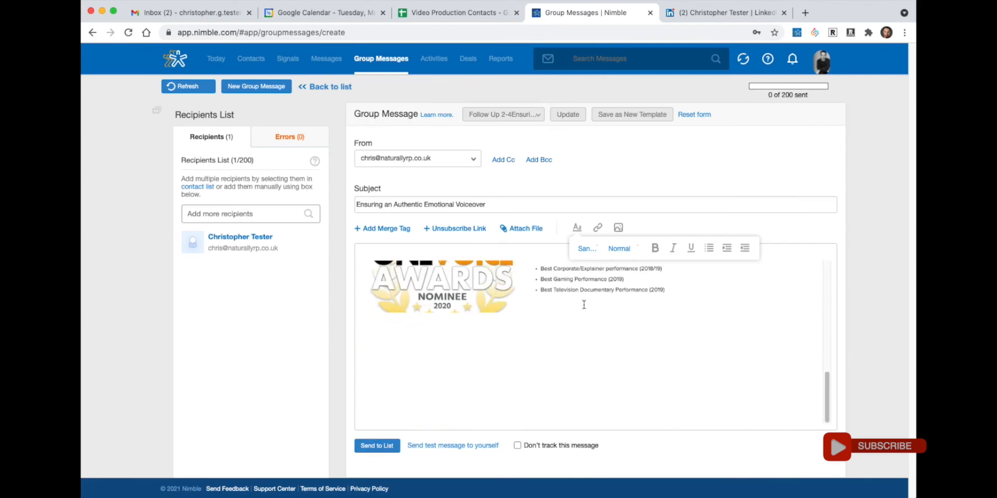
left_click(378, 447)
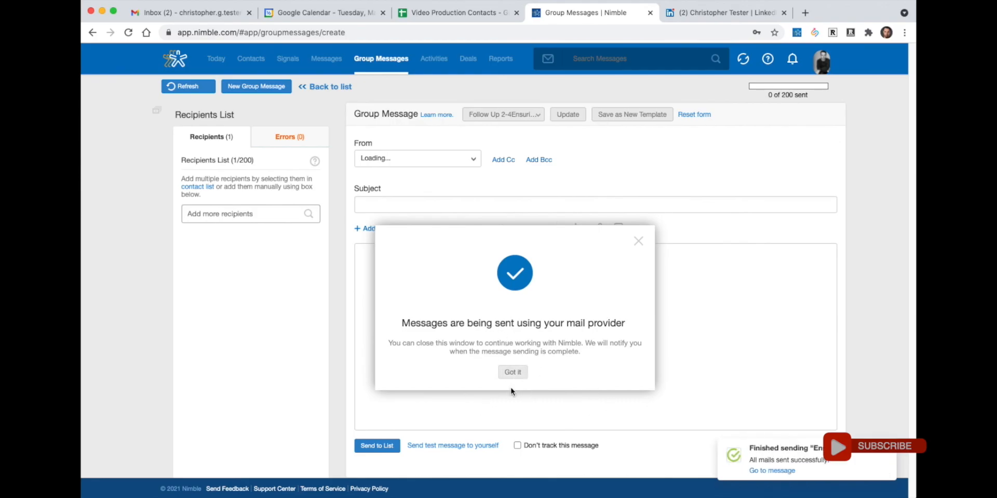
left_click(513, 373)
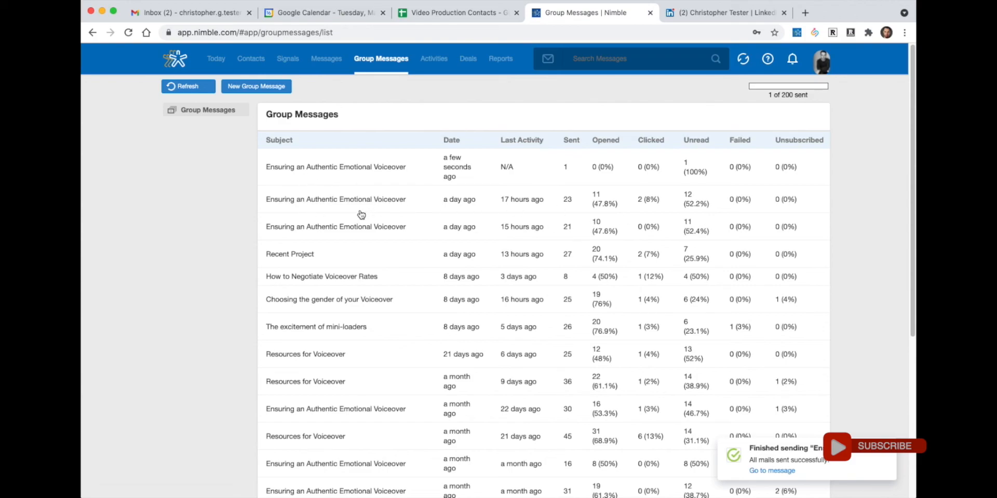
scroll(382, 262, "down", 2)
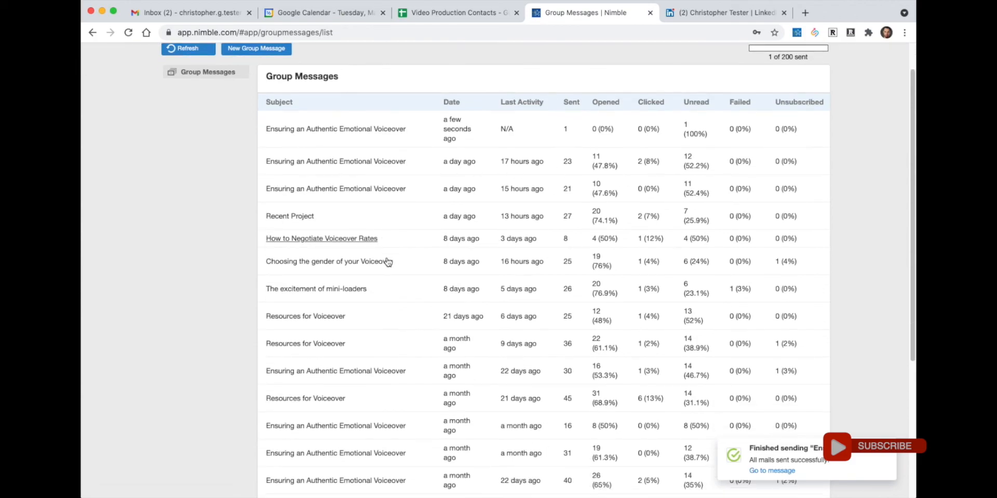
scroll(386, 262, "up", 1)
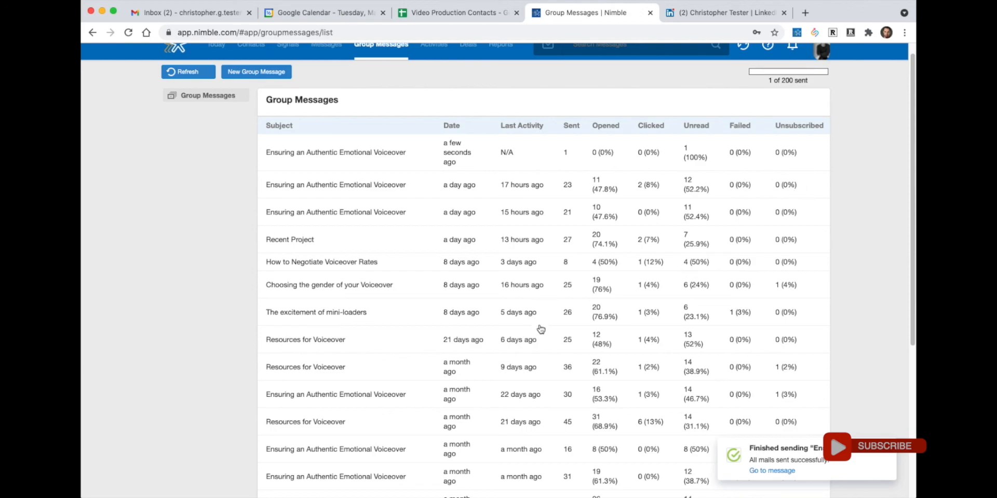
mouse_move(480, 339)
scroll(371, 204, "up", 1)
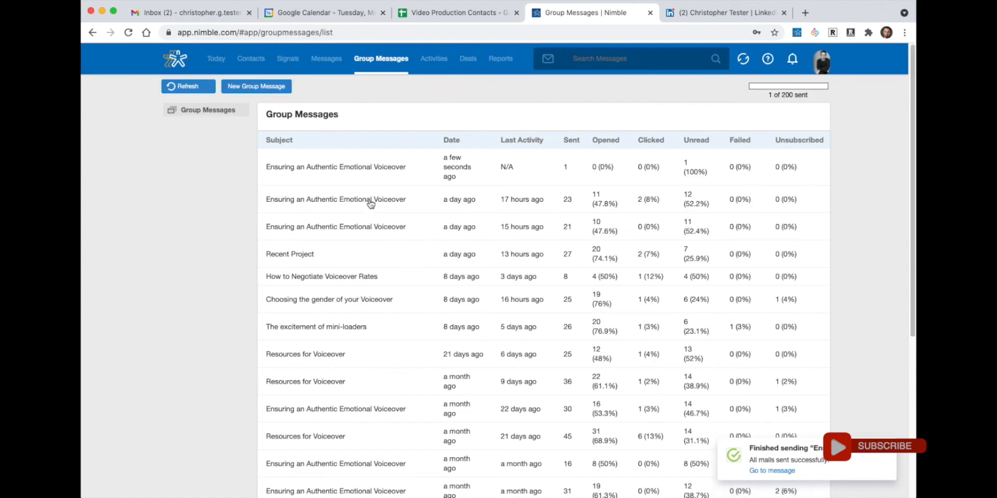
- Check the Video Production Contacts sheet, then return to Nimble Contacts and close the Finished sending notice
left_click(429, 18)
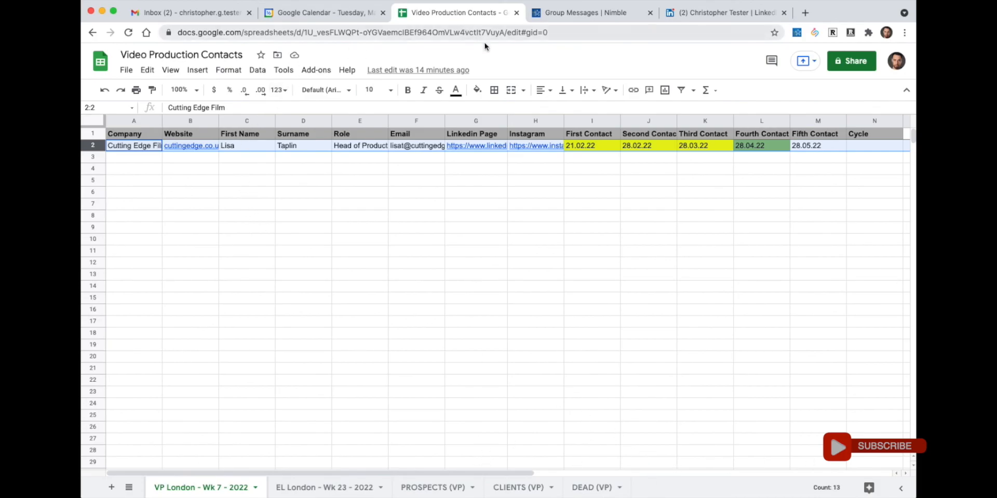
left_click(564, 14)
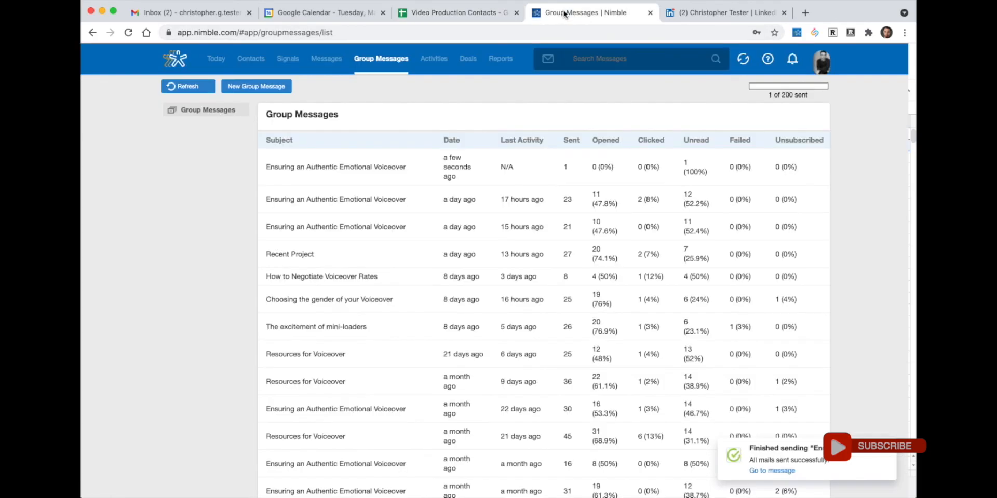
left_click(256, 65)
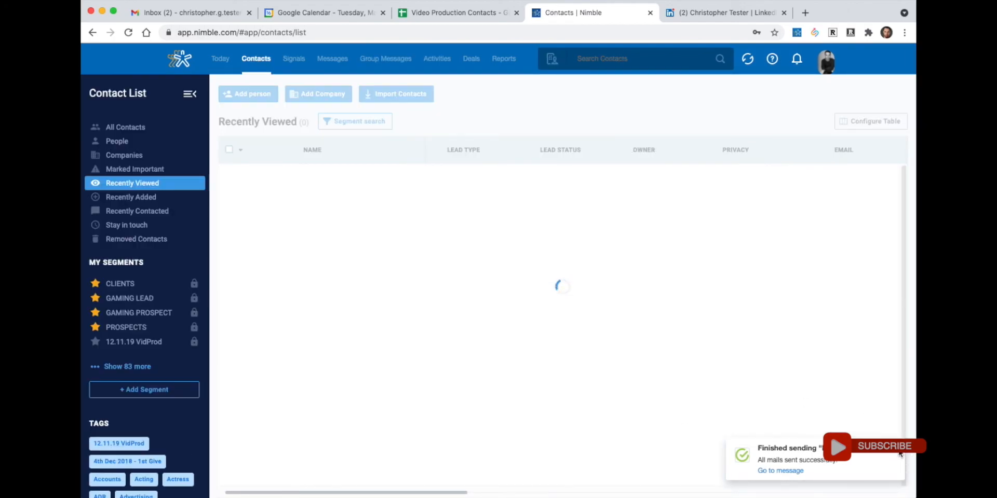
left_click(898, 452)
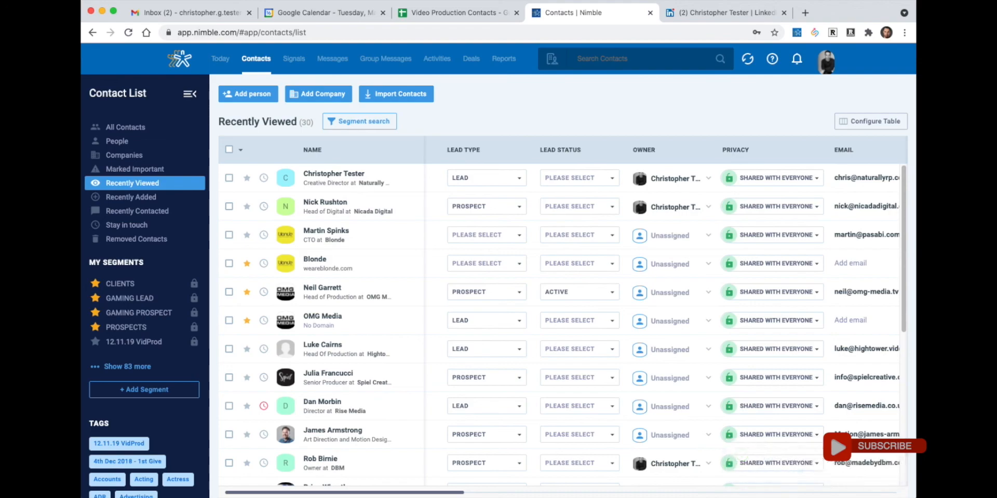